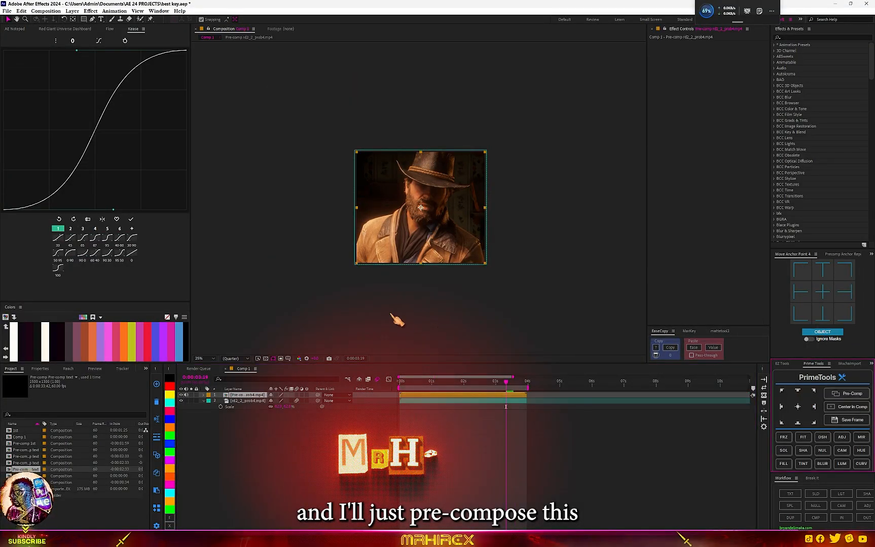
Step: Apply the Goodbye Greenscreen effect to the pre-composed clip layer and hide the original footage layer beneath it
{"action": "key", "text": "ctrl+space"}
{"action": "type", "text": "goo"}
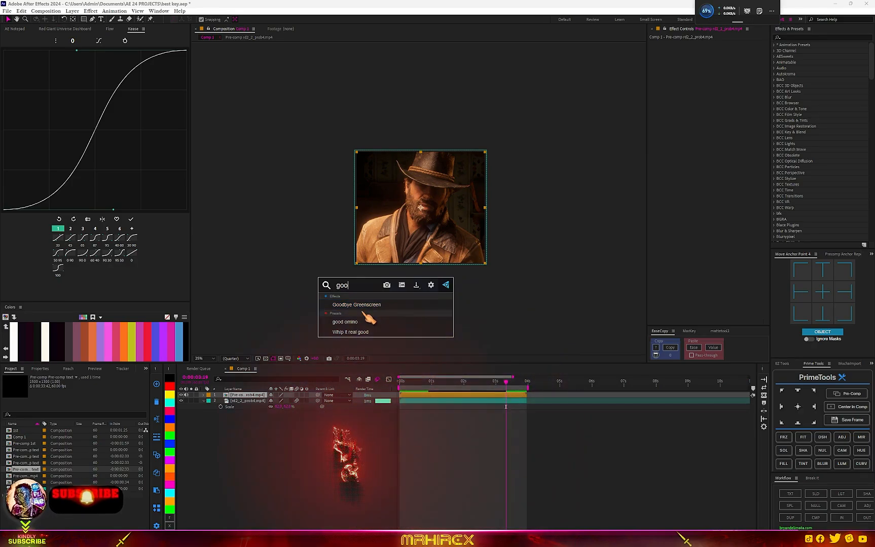
{"action": "left_click", "coordinate": [391, 305]}
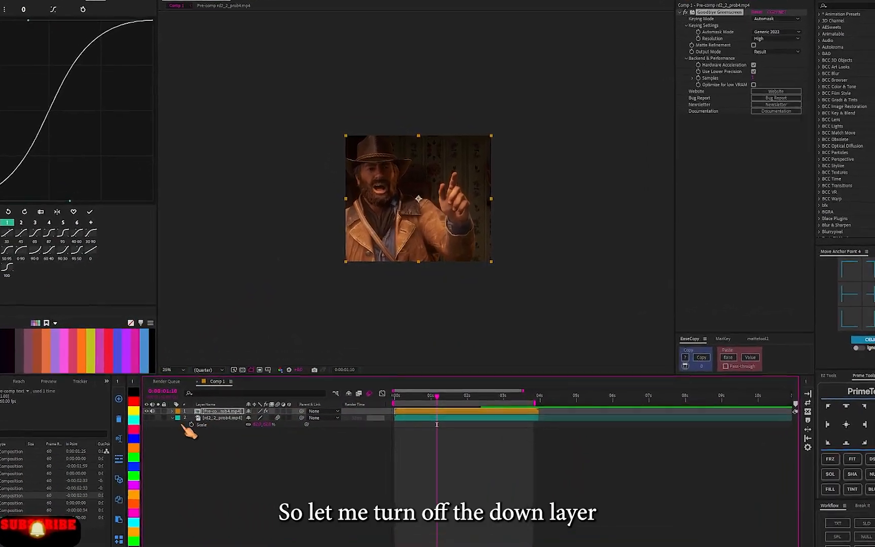
{"action": "left_click", "coordinate": [158, 412]}
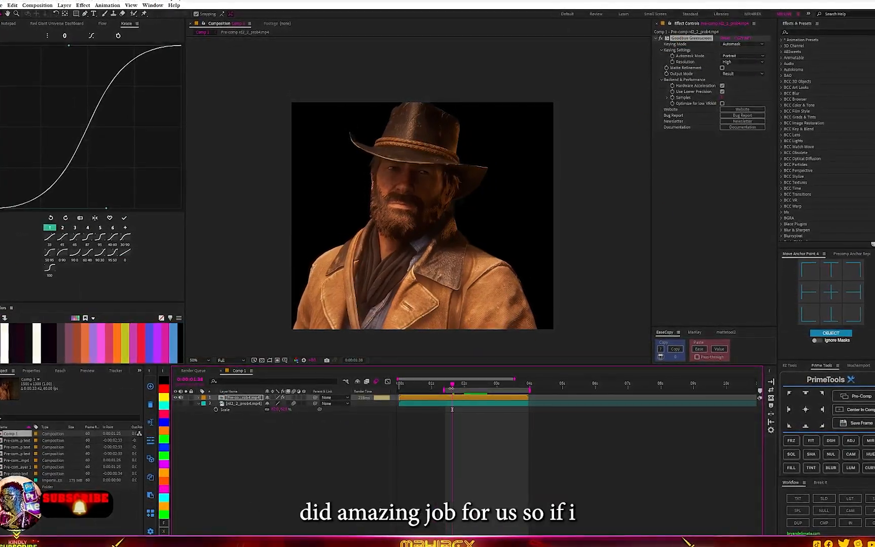
Step: Check the cutout at another frame and compare it with the background footage layer off and on, leaving that layer visible
{"action": "left_click_drag", "start_coordinate": [453, 384], "coordinate": [467, 385]}
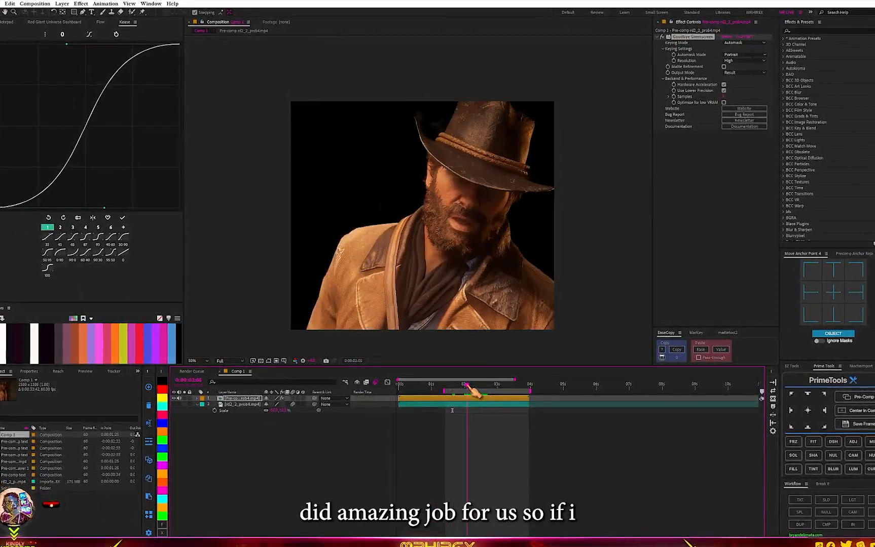
{"action": "left_click", "coordinate": [172, 405]}
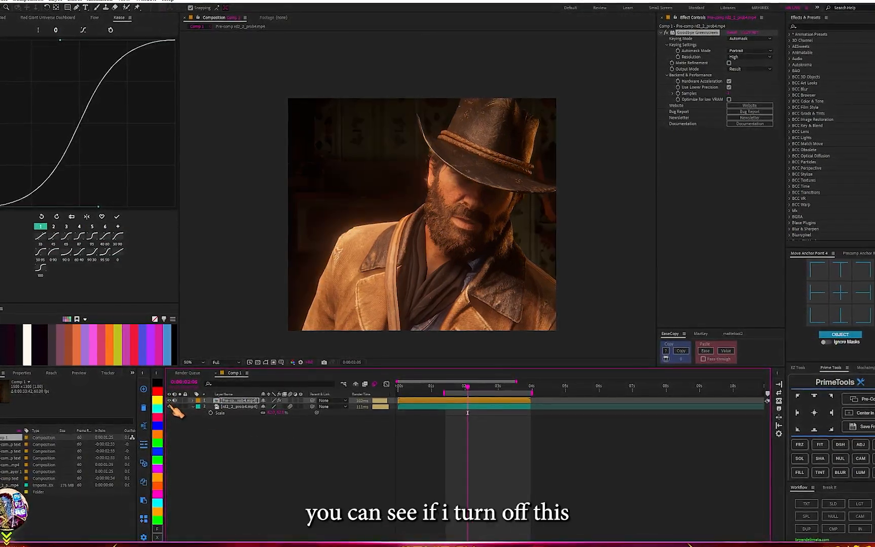
{"action": "left_click", "coordinate": [171, 406]}
{"action": "left_click", "coordinate": [171, 406]}
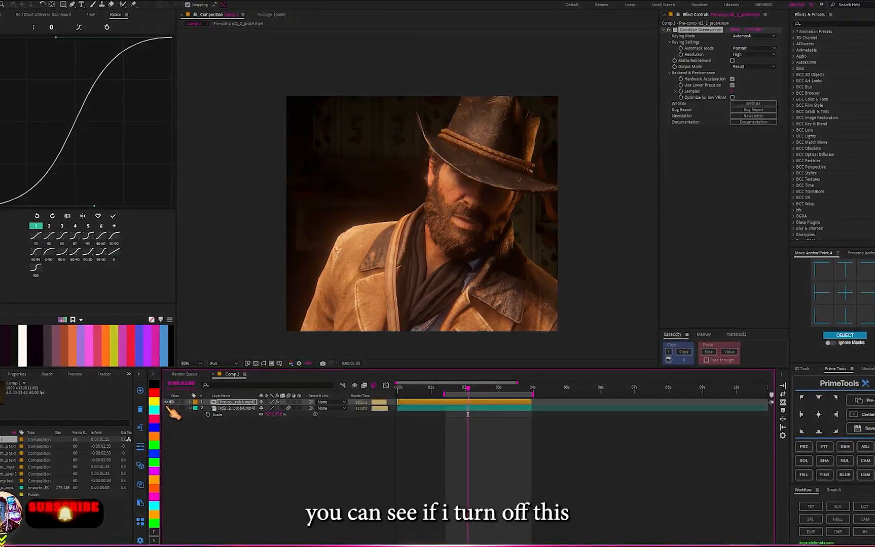
{"action": "left_click", "coordinate": [168, 408]}
{"action": "left_click", "coordinate": [168, 408]}
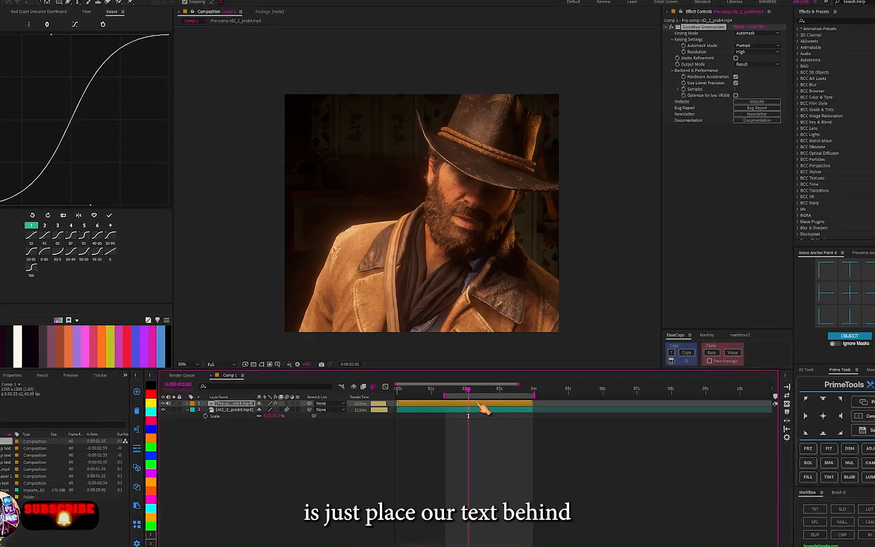
Step: Move the work area to the beginning of the timeline and preview the clip from there
{"action": "left_click_drag", "start_coordinate": [457, 395], "coordinate": [391, 403]}
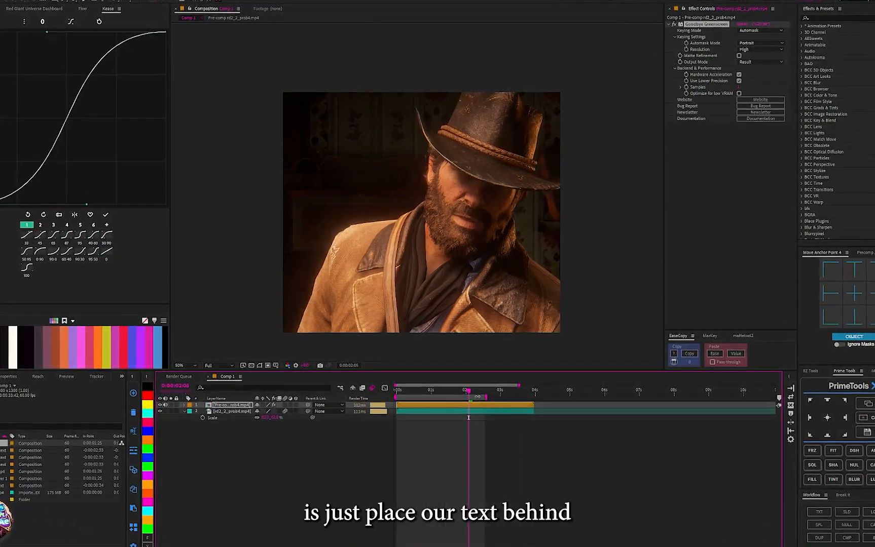
{"action": "left_click_drag", "start_coordinate": [469, 391], "coordinate": [407, 402]}
{"action": "key", "text": "space"}
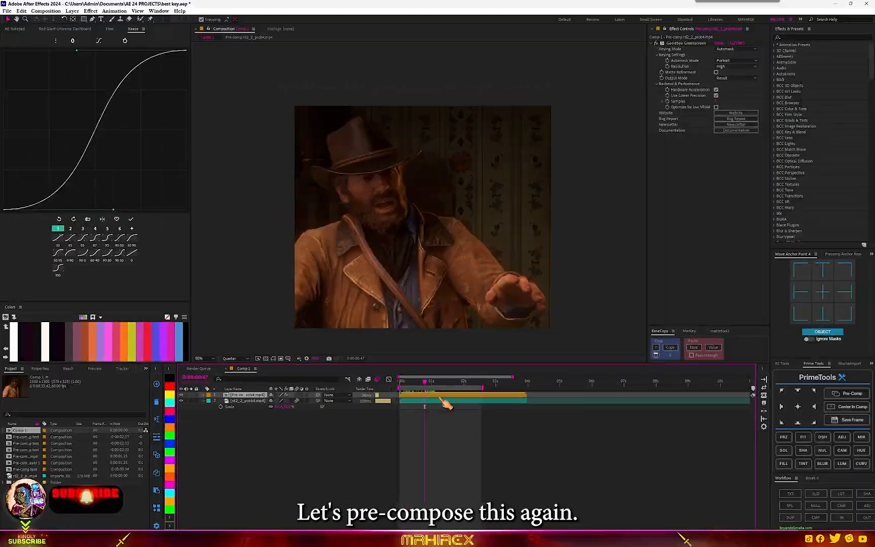
Step: Pre-compose the keyed cutout layer again and give the new pre-comp a blue label
{"action": "left_click", "coordinate": [850, 395]}
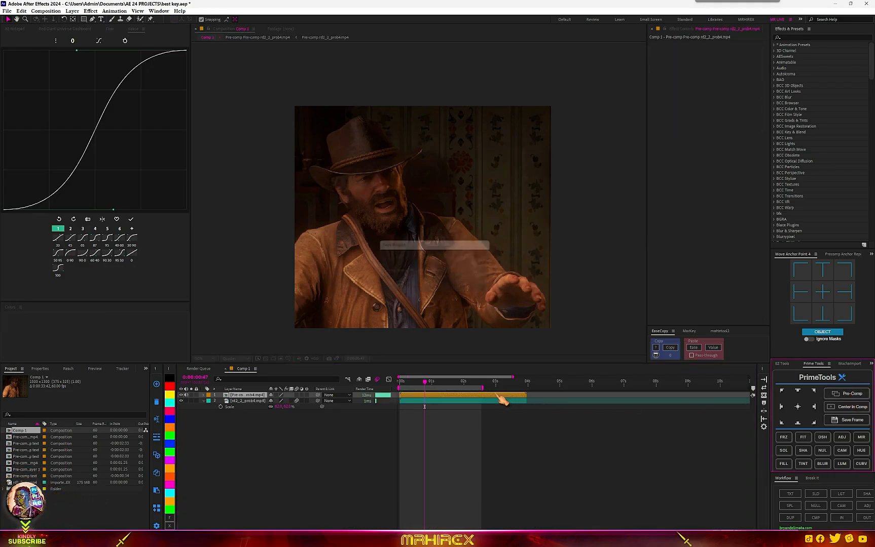
{"action": "left_click", "coordinate": [420, 396]}
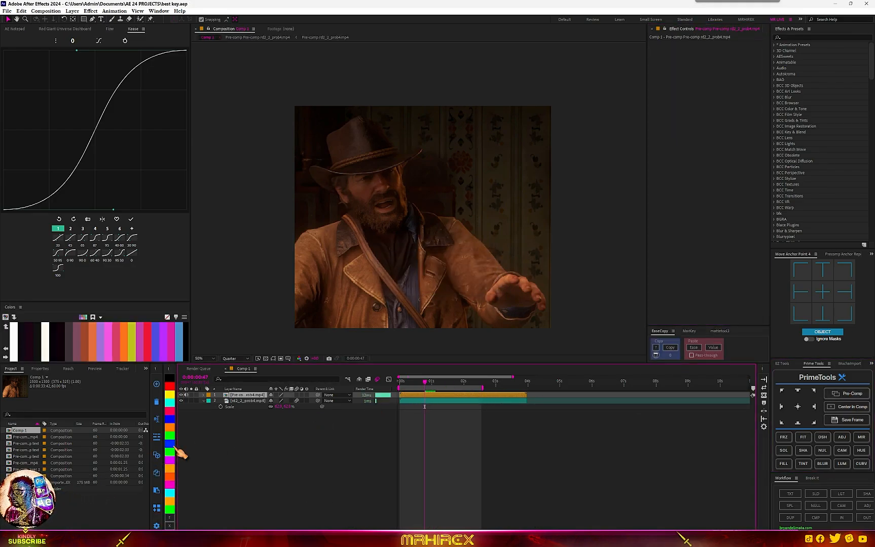
{"action": "left_click", "coordinate": [173, 446]}
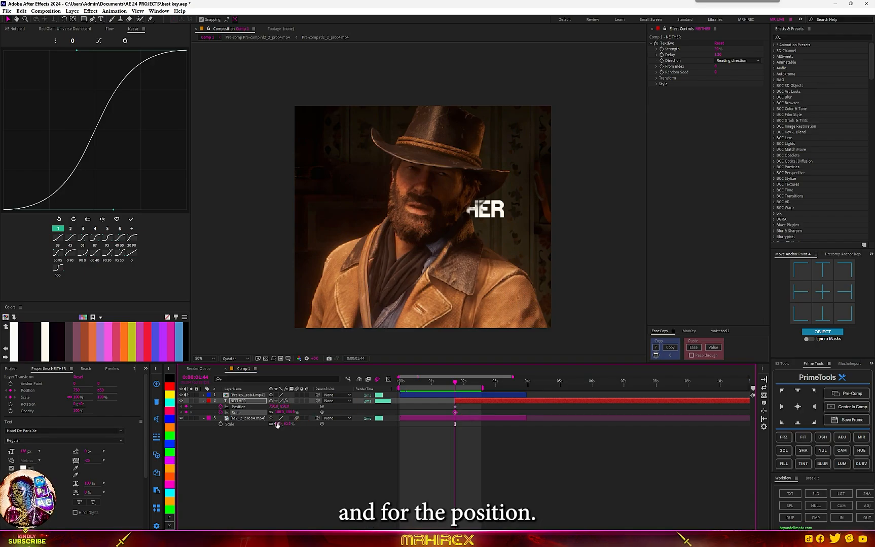
Step: At the first keyframes of the NEITHER text, lower its position behind the man and reduce its scale to about 77%
{"action": "left_click_drag", "start_coordinate": [282, 407], "coordinate": [408, 404]}
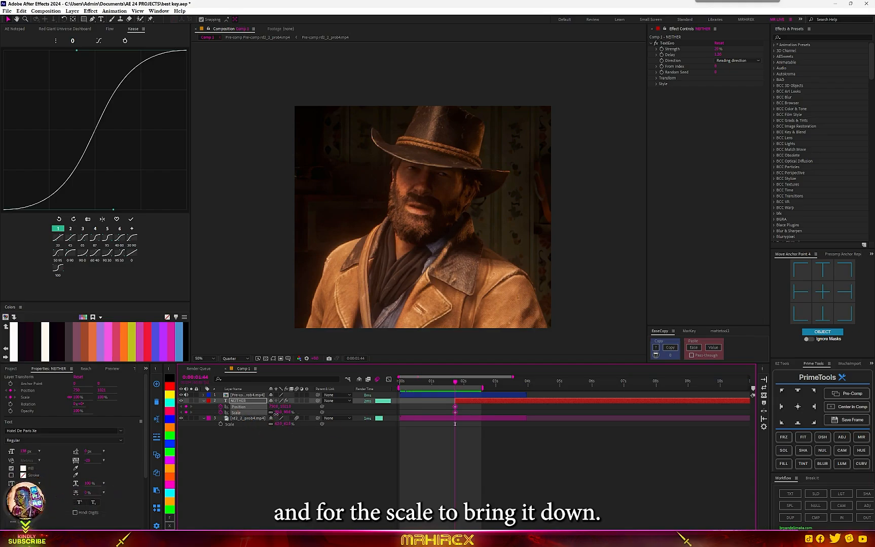
{"action": "left_click_drag", "start_coordinate": [276, 413], "coordinate": [269, 414]}
Step: Around half a second further on, keyframe the NEITHER text beside the man's face and enlarge it to about 140%
{"action": "left_click_drag", "start_coordinate": [458, 383], "coordinate": [473, 383]}
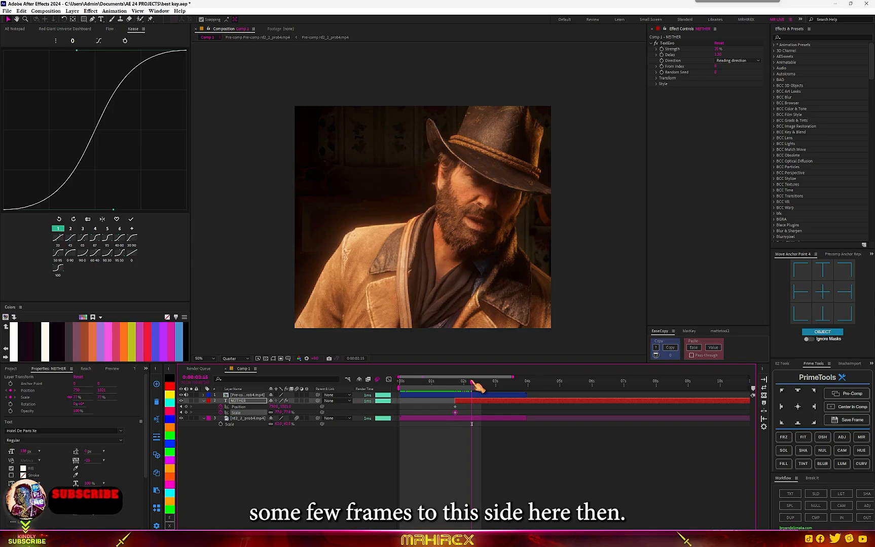
{"action": "left_click_drag", "start_coordinate": [453, 274], "coordinate": [371, 195]}
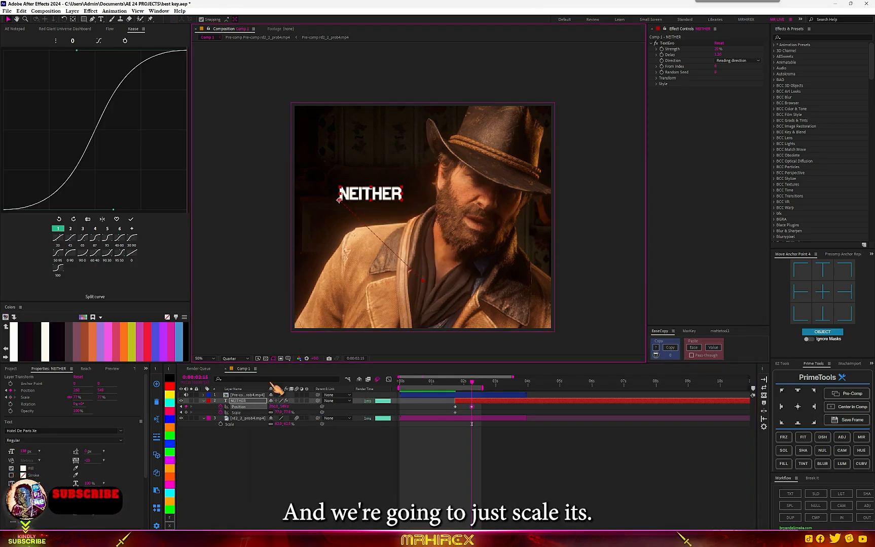
{"action": "left_click_drag", "start_coordinate": [288, 413], "coordinate": [303, 413]}
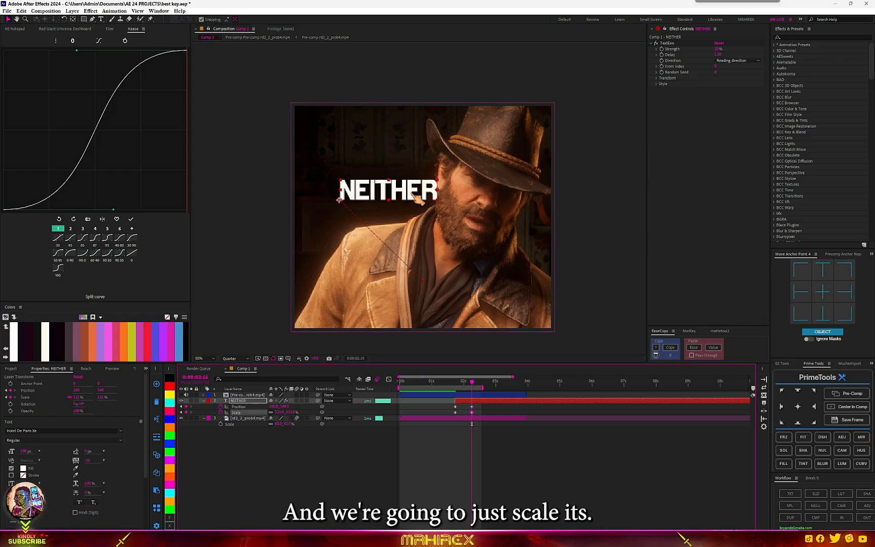
{"action": "left_click_drag", "start_coordinate": [409, 194], "coordinate": [393, 196]}
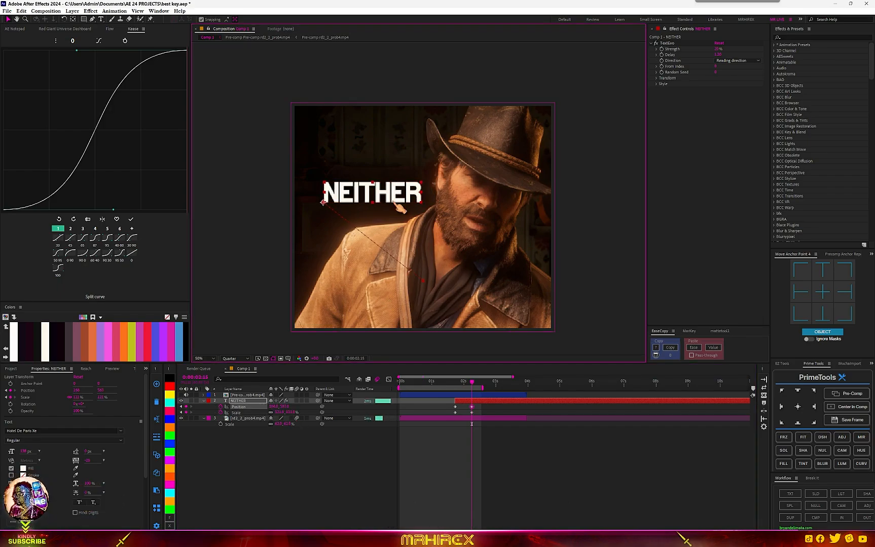
{"action": "left_click_drag", "start_coordinate": [291, 413], "coordinate": [299, 413]}
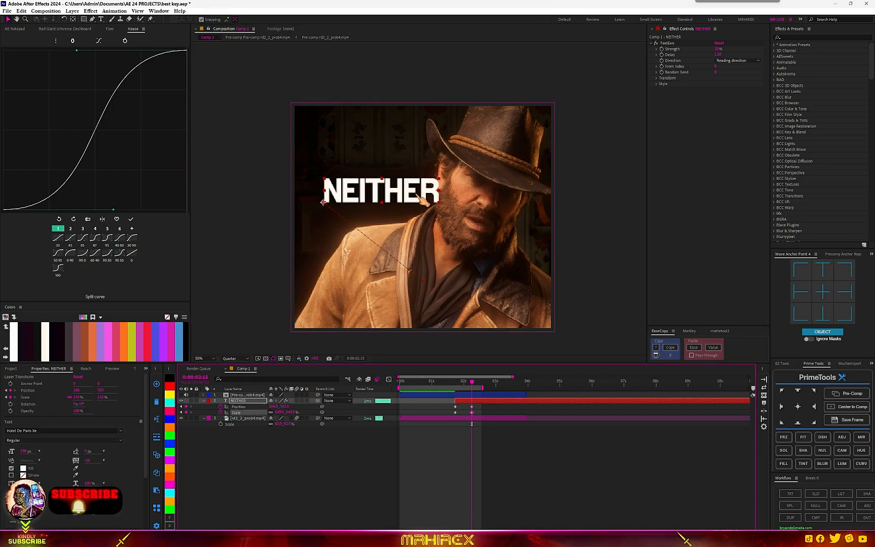
{"action": "left_click_drag", "start_coordinate": [414, 190], "coordinate": [399, 191]}
Step: Turn the keyed cutout layer back on above the NEITHER text and preview the text animation
{"action": "scroll", "coordinate": [503, 423], "scroll_direction": "up", "scroll_amount": 4}
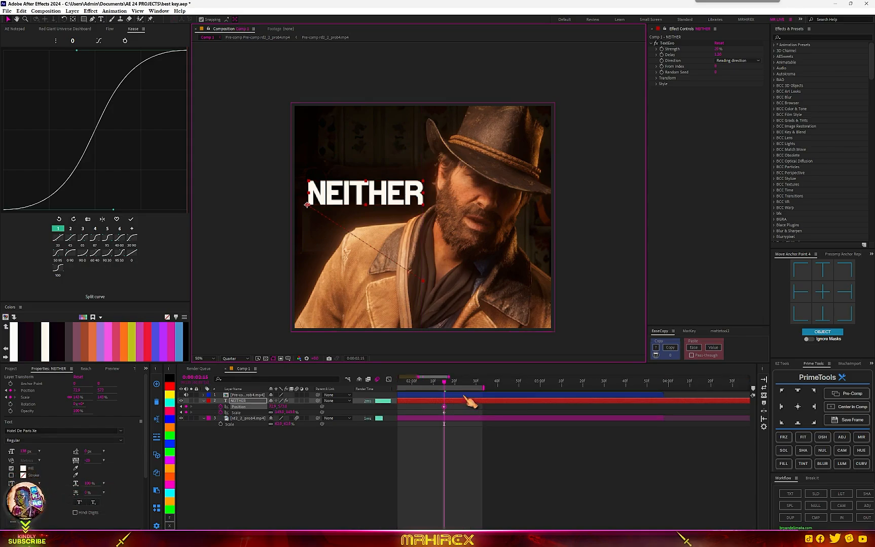
{"action": "left_click_drag", "start_coordinate": [458, 384], "coordinate": [404, 397]}
{"action": "left_click", "coordinate": [181, 401]}
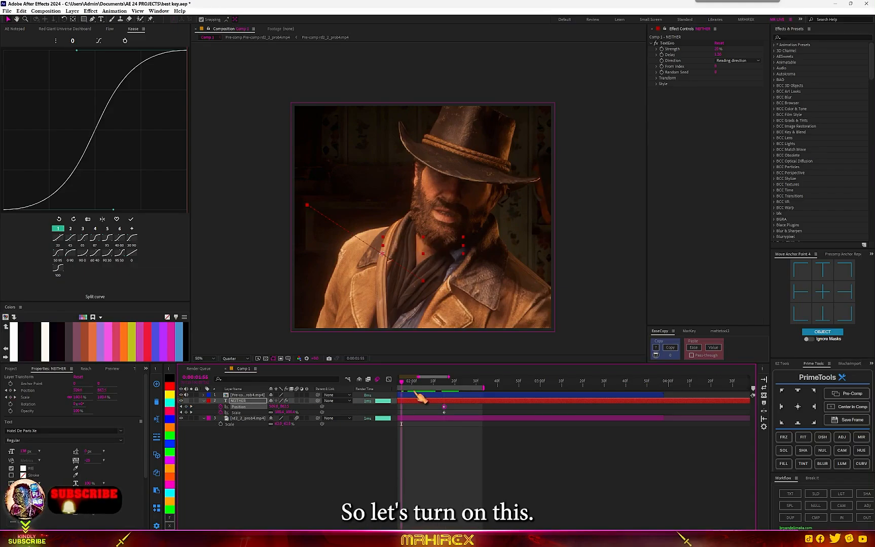
{"action": "key", "text": "space"}
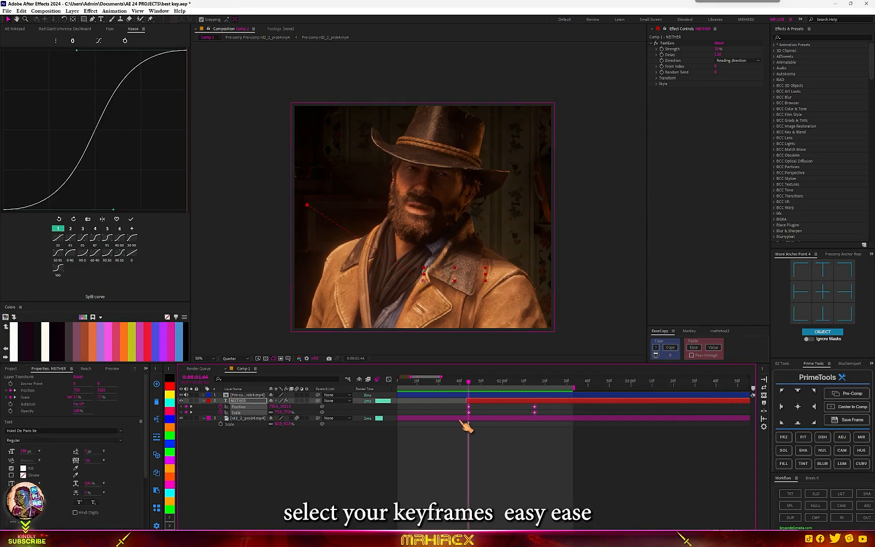
Step: Apply Easy Ease to the text's position and scale keyframes and shape their speed curve in the graph editor
{"action": "key", "text": "F9"}
{"action": "left_click", "coordinate": [388, 380]}
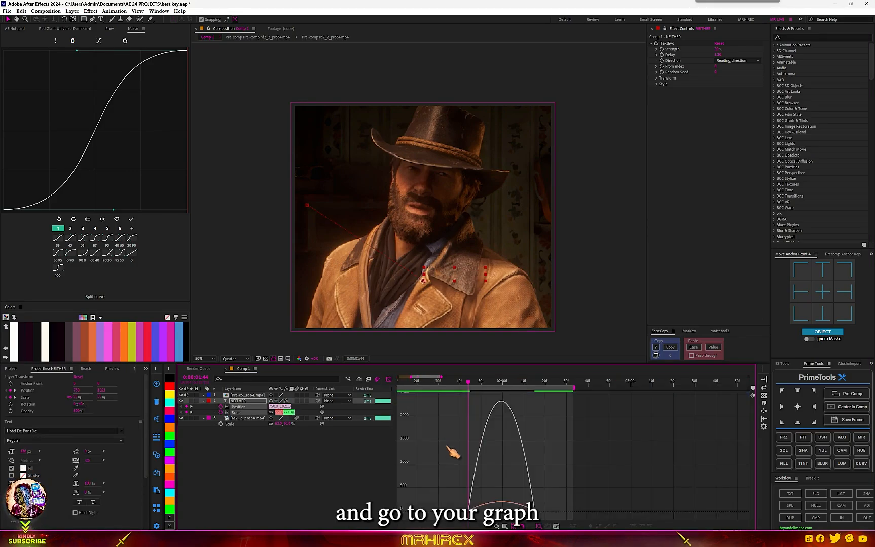
{"action": "left_click_drag", "start_coordinate": [537, 485], "coordinate": [454, 515]}
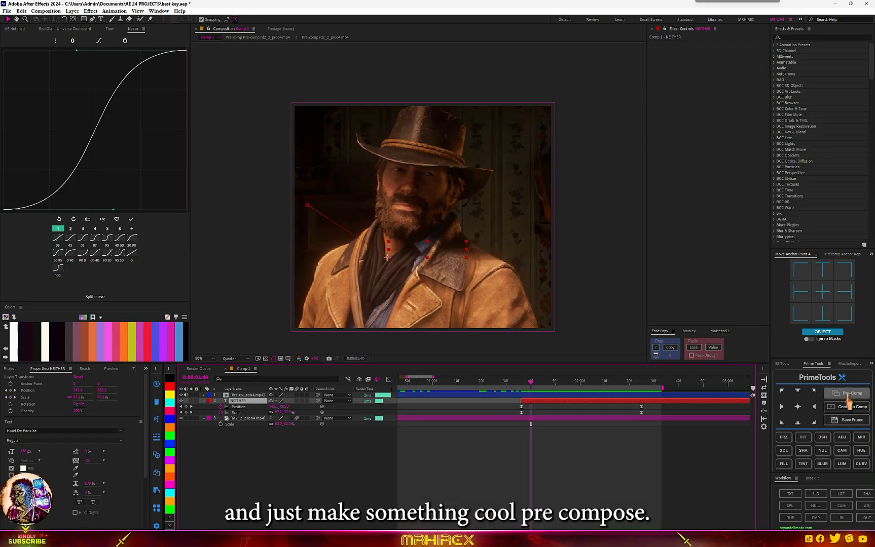
Step: Pre-compose the animated NEITHER text, apply the Echo effect to the pre-comp, and review the motion
{"action": "left_click", "coordinate": [847, 394]}
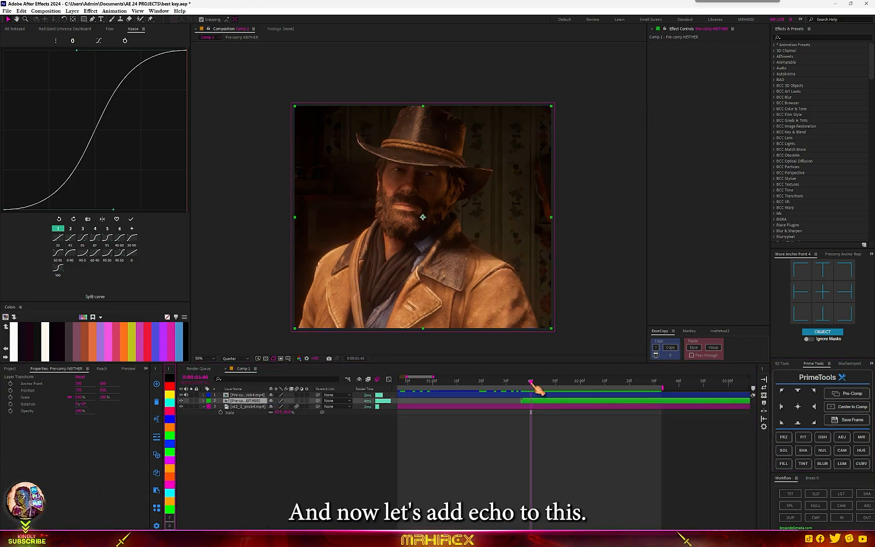
{"action": "left_click_drag", "start_coordinate": [532, 384], "coordinate": [562, 384]}
{"action": "key", "text": "ctrl+space"}
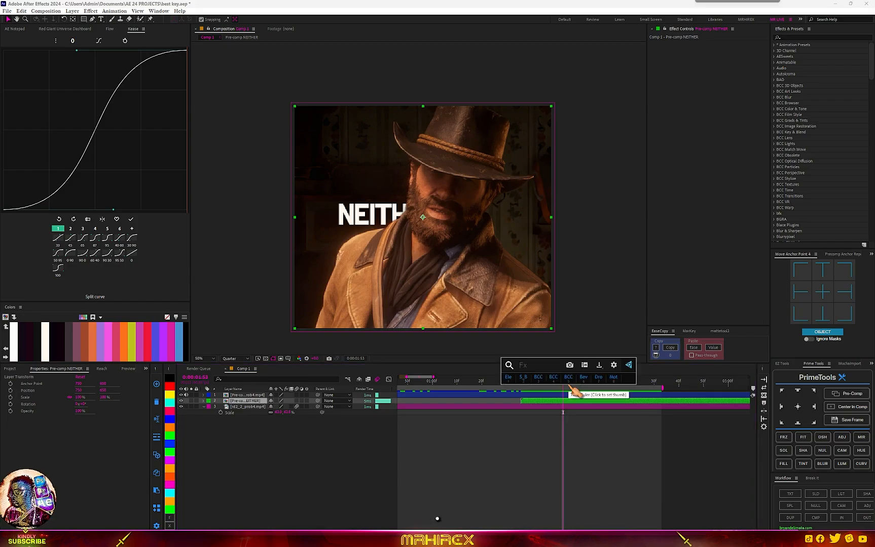
{"action": "type", "text": "echo"}
{"action": "left_click", "coordinate": [543, 406]}
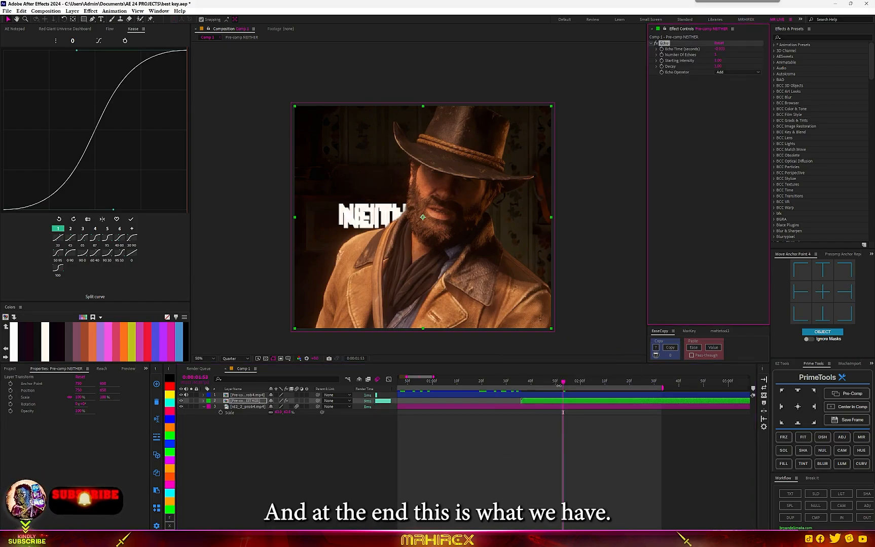
{"action": "left_click_drag", "start_coordinate": [523, 383], "coordinate": [576, 412]}
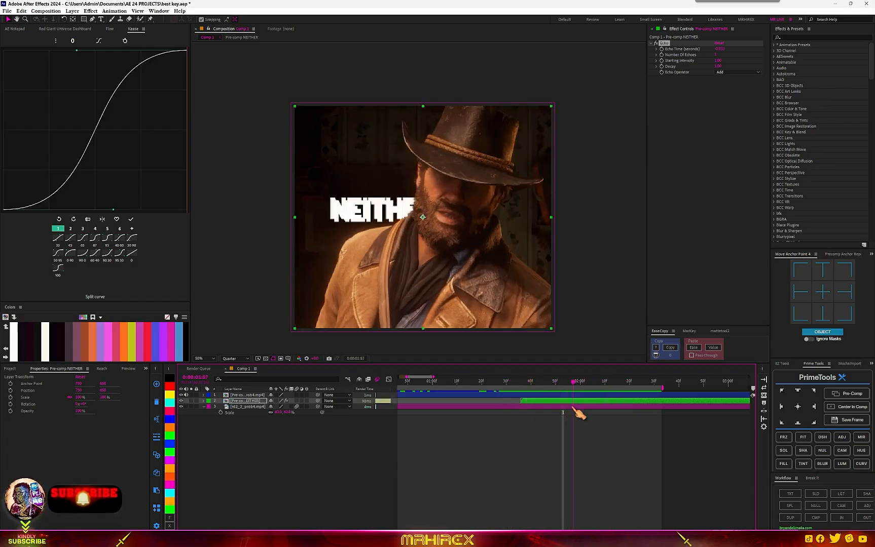
Step: Add the BCC+Prism effect to the NEITHER pre-comp and preview the text animation
{"action": "key", "text": "ctrl+space"}
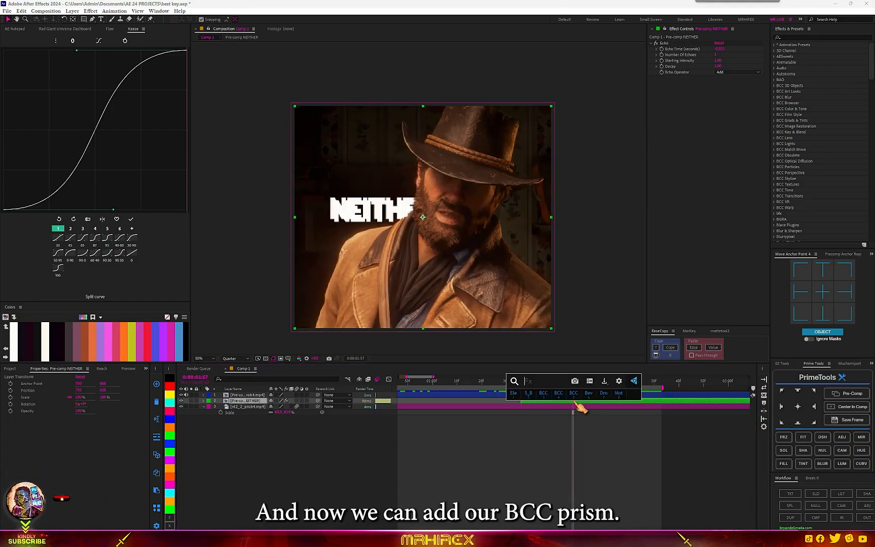
{"action": "type", "text": "bcc pris"}
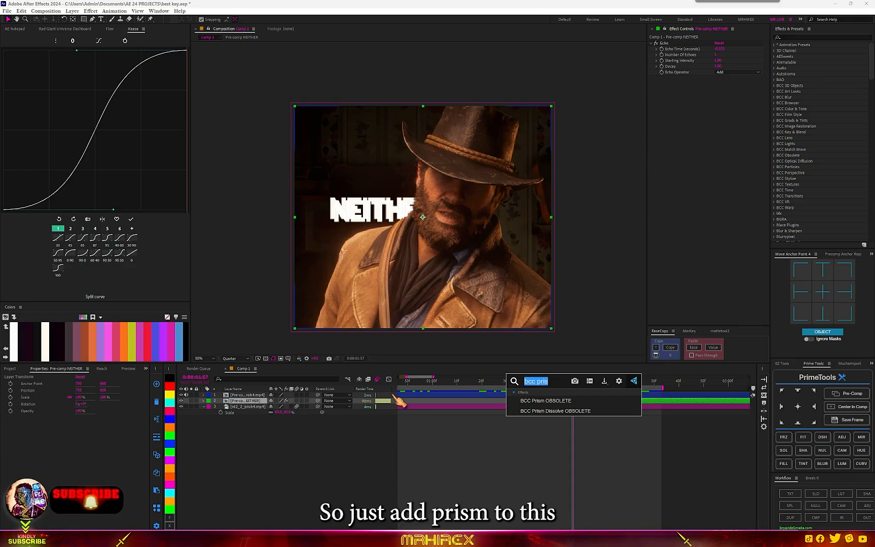
{"action": "type", "text": "prism"}
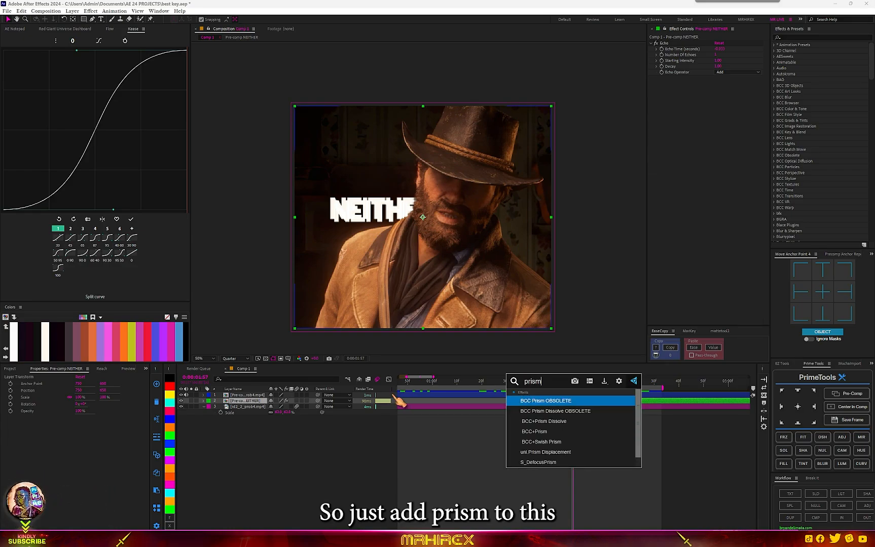
{"action": "left_click", "coordinate": [550, 433]}
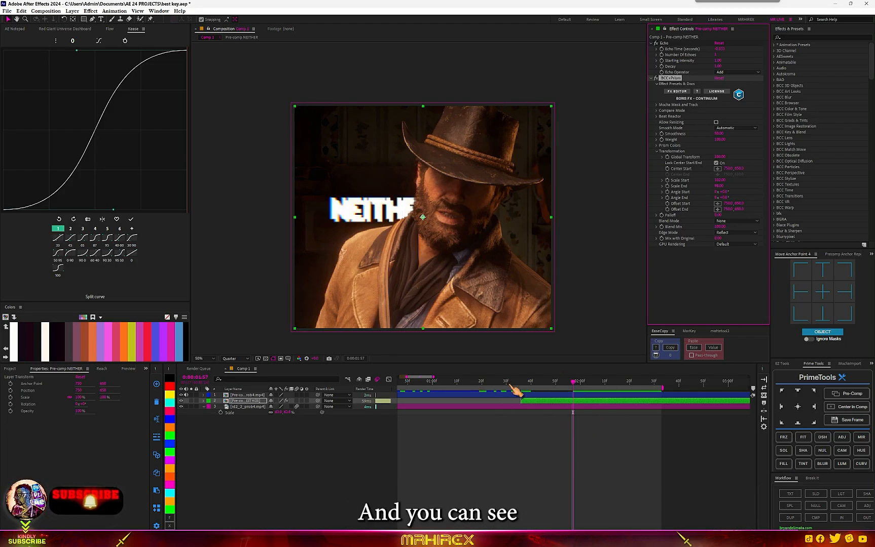
{"action": "key", "text": "space"}
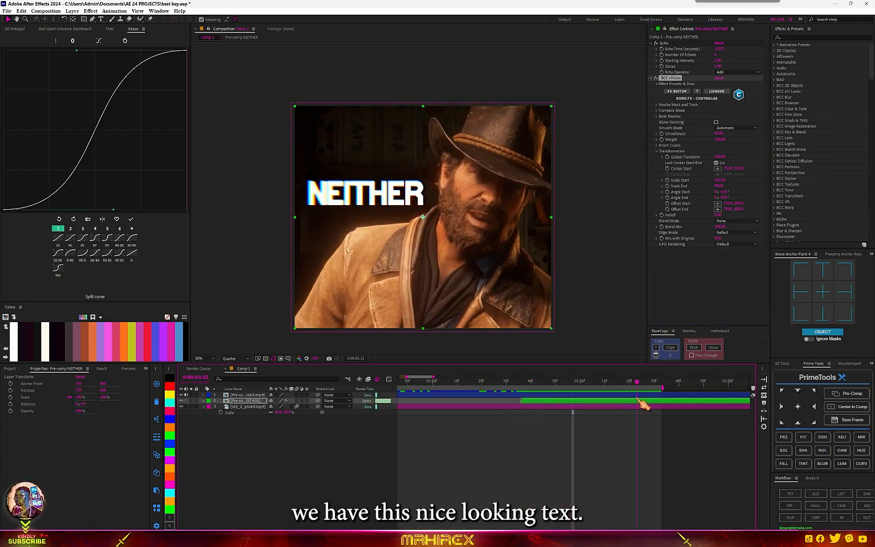
{"action": "left_click_drag", "start_coordinate": [604, 402], "coordinate": [569, 403]}
Step: Set the composition preview resolution to Full and move to the frame where the NEITHER text is fully revealed
{"action": "left_click", "coordinate": [235, 359]}
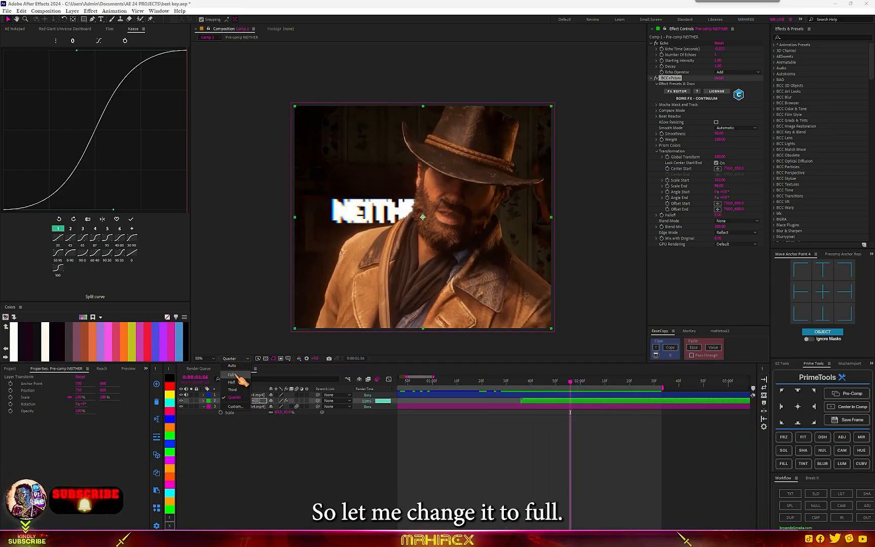
{"action": "left_click", "coordinate": [233, 367]}
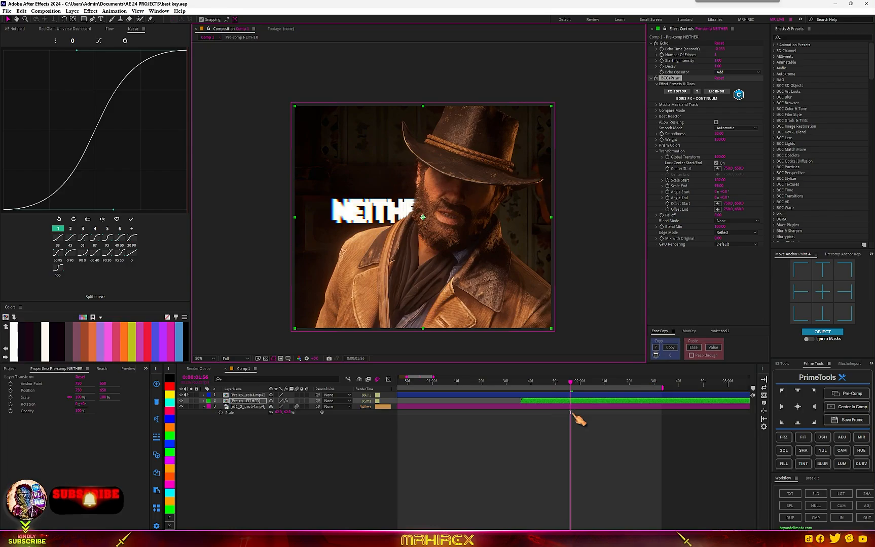
{"action": "left_click_drag", "start_coordinate": [567, 385], "coordinate": [613, 384]}
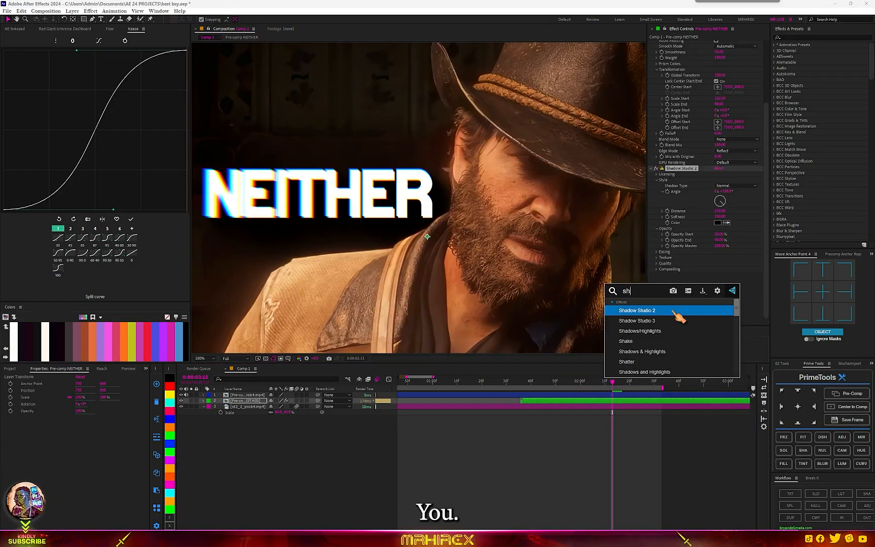
Step: Apply the Shadow Studio 3 effect to the NEITHER pre-comp and inspect the shadow around the text
{"action": "left_click", "coordinate": [678, 321]}
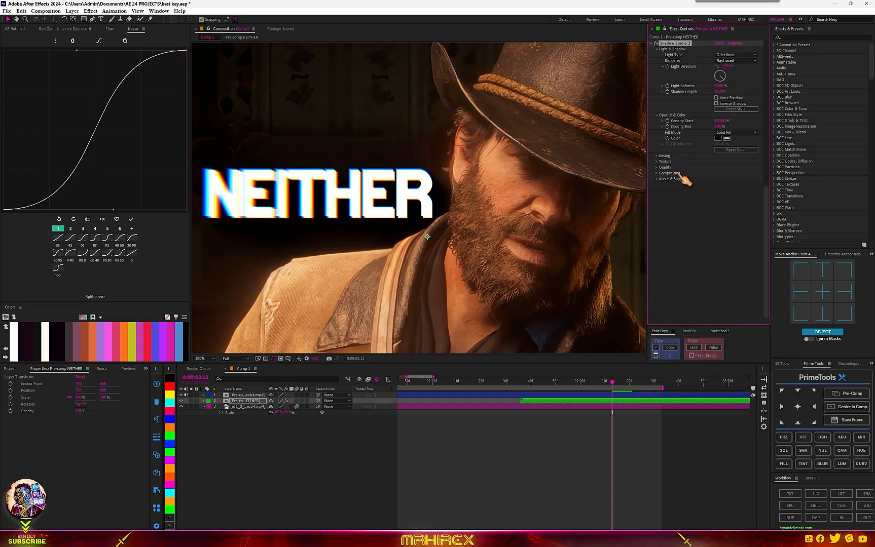
{"action": "scroll", "coordinate": [687, 223], "scroll_direction": "up", "scroll_amount": 5}
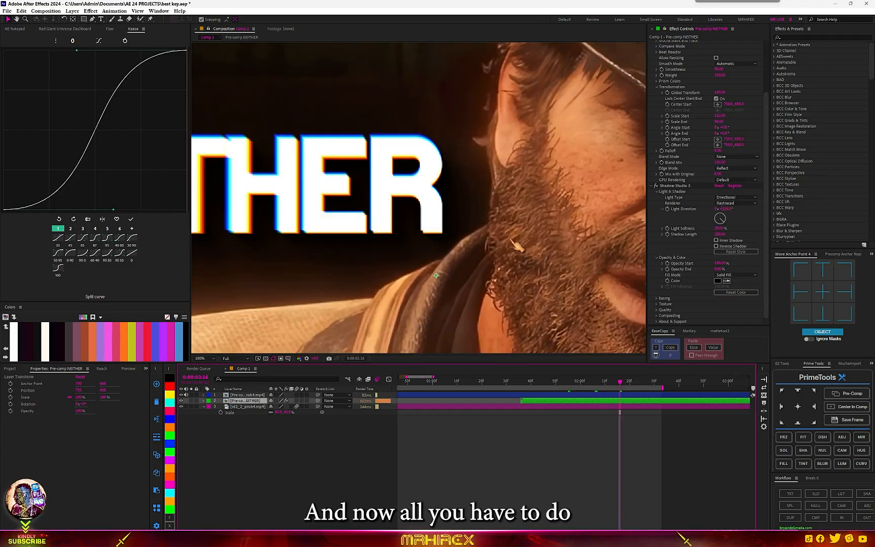
{"action": "scroll", "coordinate": [512, 245], "scroll_direction": "down", "scroll_amount": 1}
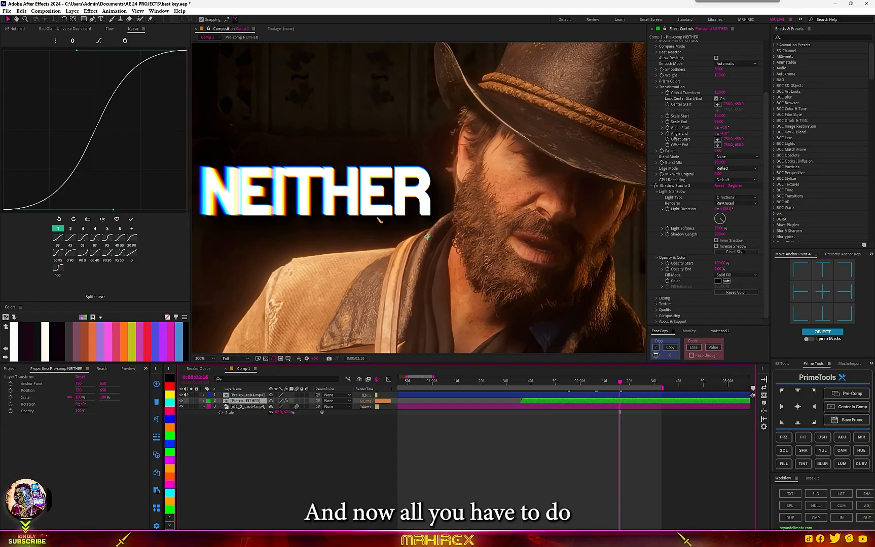
{"action": "key", "text": "space"}
{"action": "left_click_drag", "start_coordinate": [380, 219], "coordinate": [461, 240]}
{"action": "scroll", "coordinate": [537, 229], "scroll_direction": "up", "scroll_amount": 1}
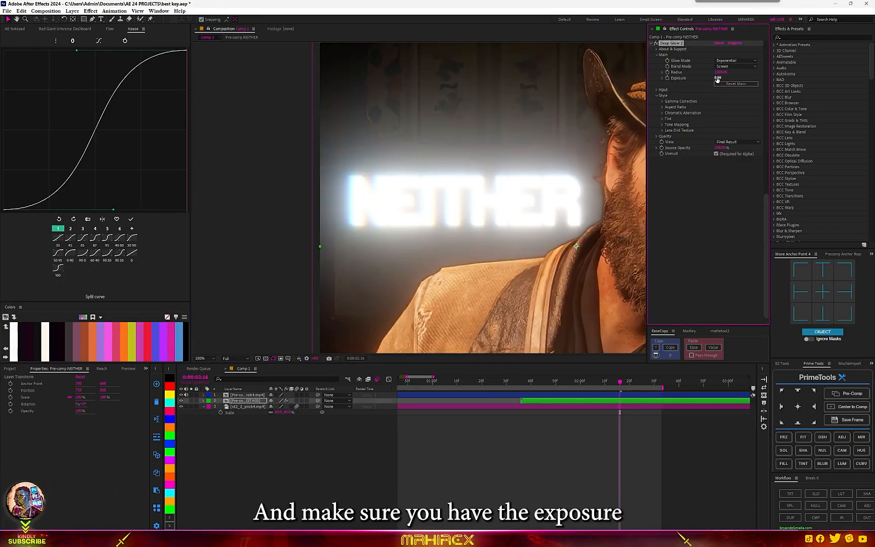
Step: Apply Deep Glow 2 to the NEITHER pre-comp and set its exposure to 0.15
{"action": "left_click_drag", "start_coordinate": [717, 79], "coordinate": [716, 78]}
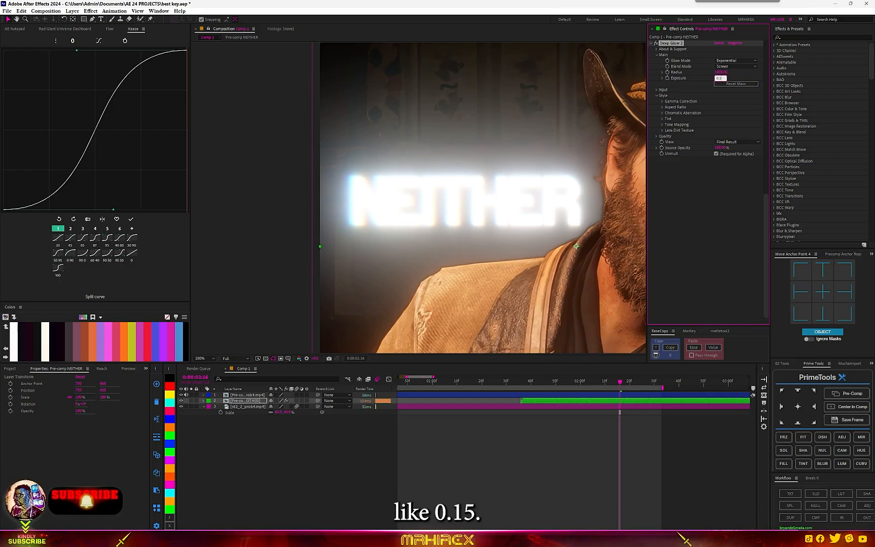
{"action": "key", "text": "Return"}
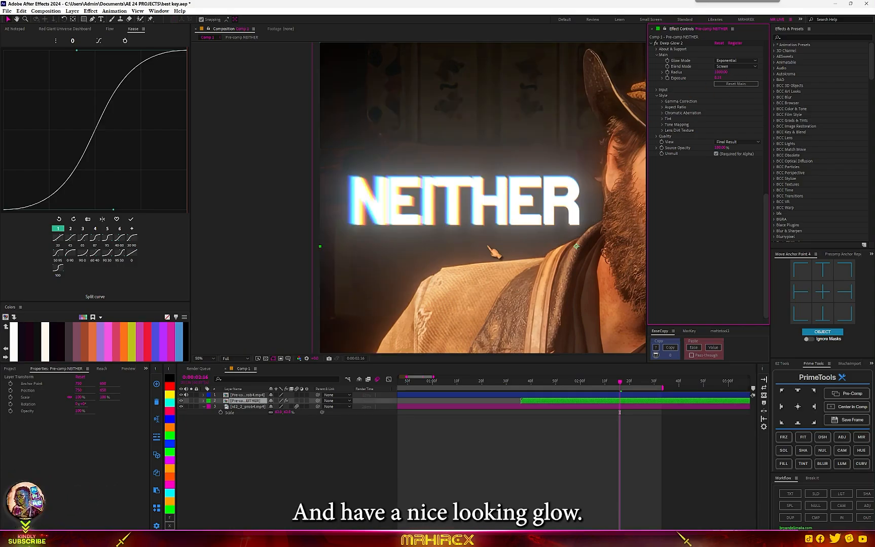
{"action": "scroll", "coordinate": [488, 247], "scroll_direction": "down", "scroll_amount": 2}
{"action": "scroll", "coordinate": [488, 247], "scroll_direction": "up", "scroll_amount": 3}
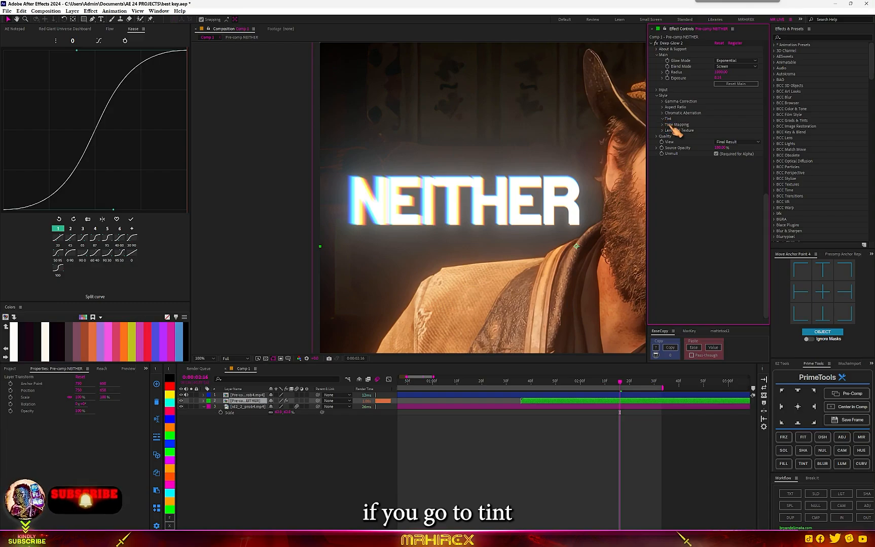
Step: Set the Deep Glow 2 tint mode to Duocolor and check the colored glow at several frames
{"action": "left_click", "coordinate": [736, 124]}
{"action": "left_click", "coordinate": [738, 153]}
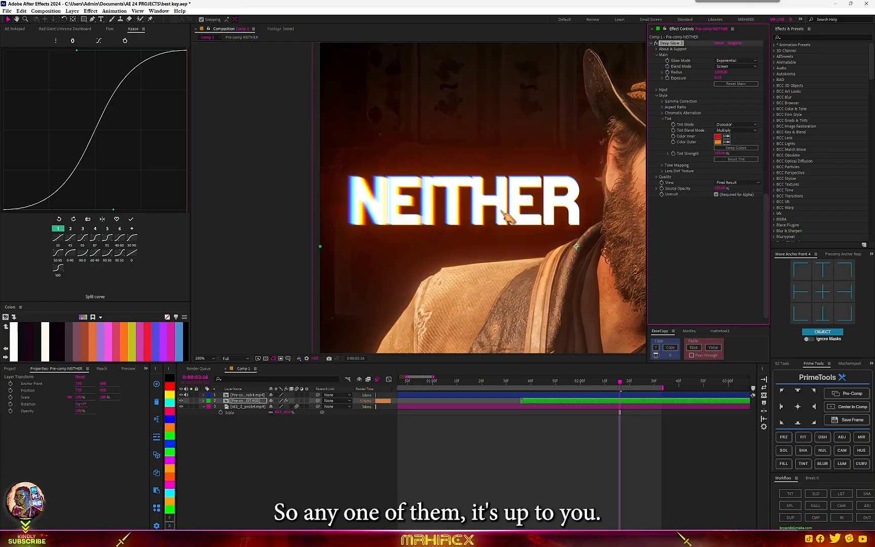
{"action": "key", "text": "comma"}
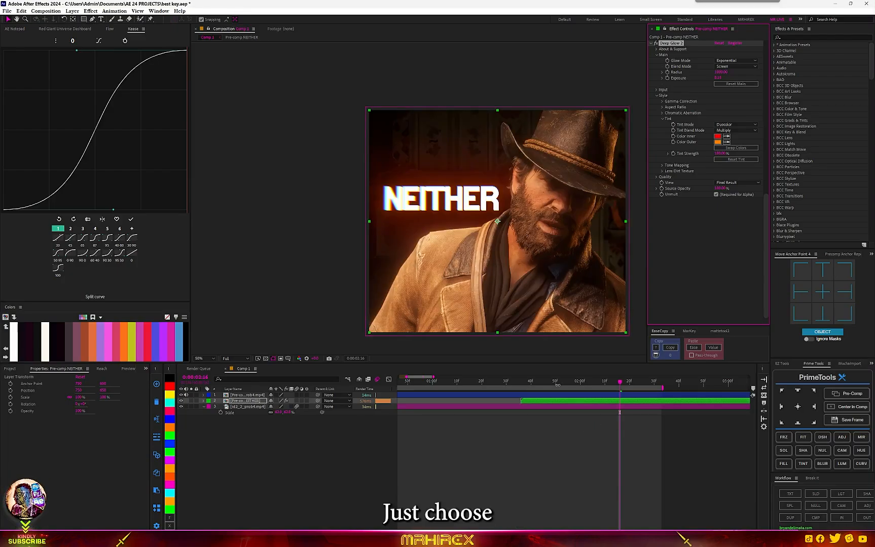
{"action": "left_click", "coordinate": [558, 381]}
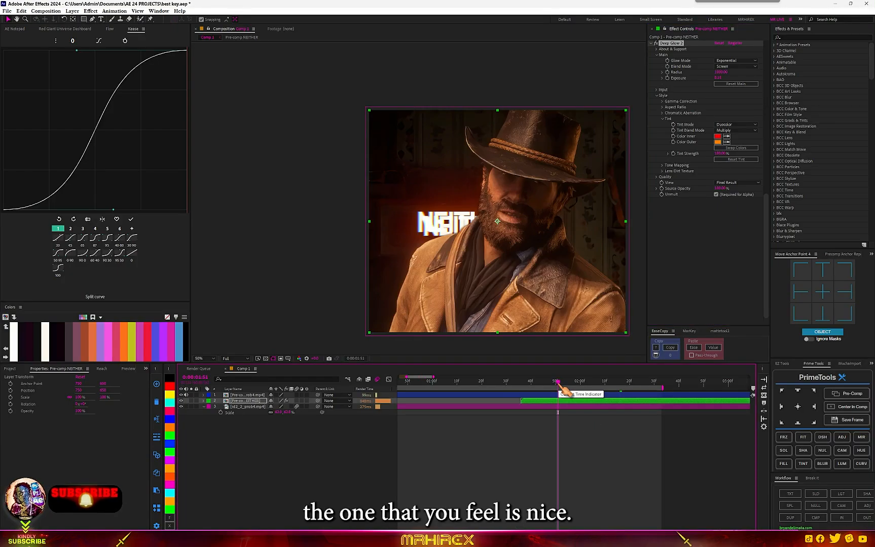
{"action": "left_click_drag", "start_coordinate": [558, 384], "coordinate": [531, 384]}
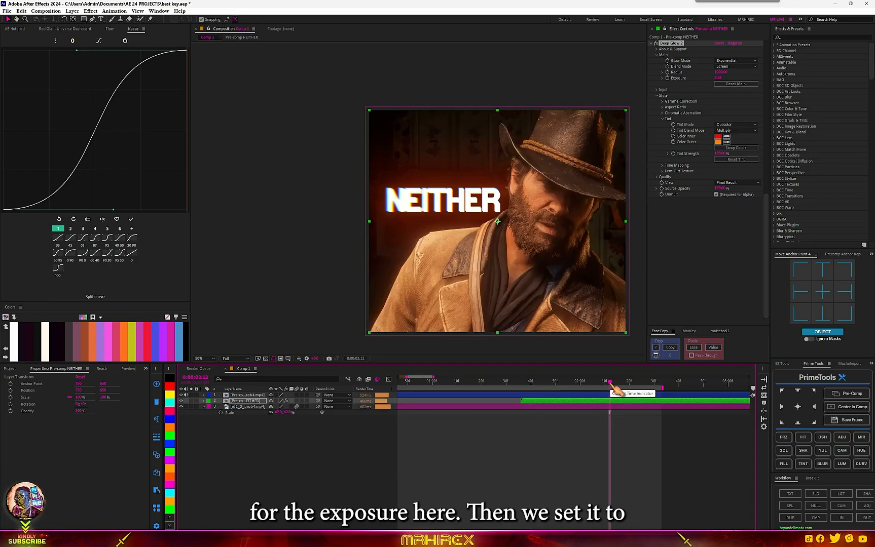
Step: Keyframe the Deep Glow 2 exposure at 2:12 and set it to 0 at the start of the text animation
{"action": "left_click", "coordinate": [667, 78]}
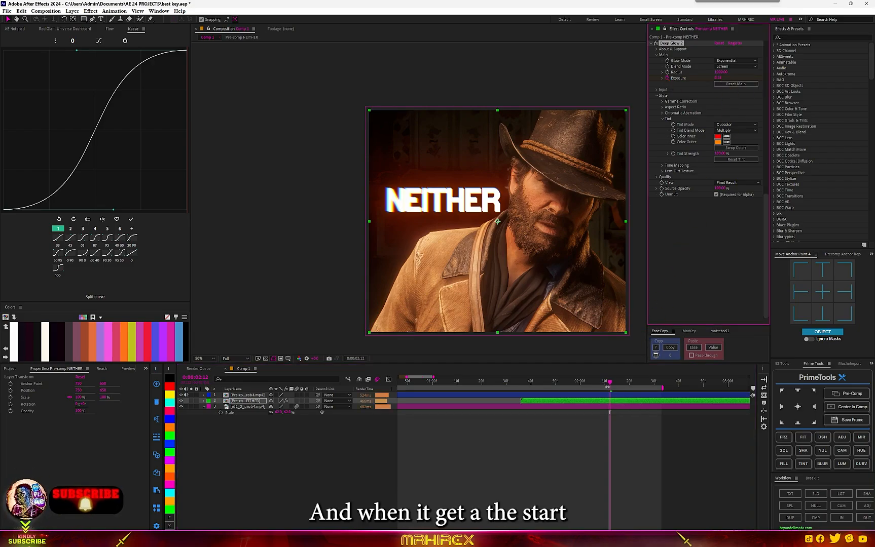
{"action": "left_click", "coordinate": [524, 387]}
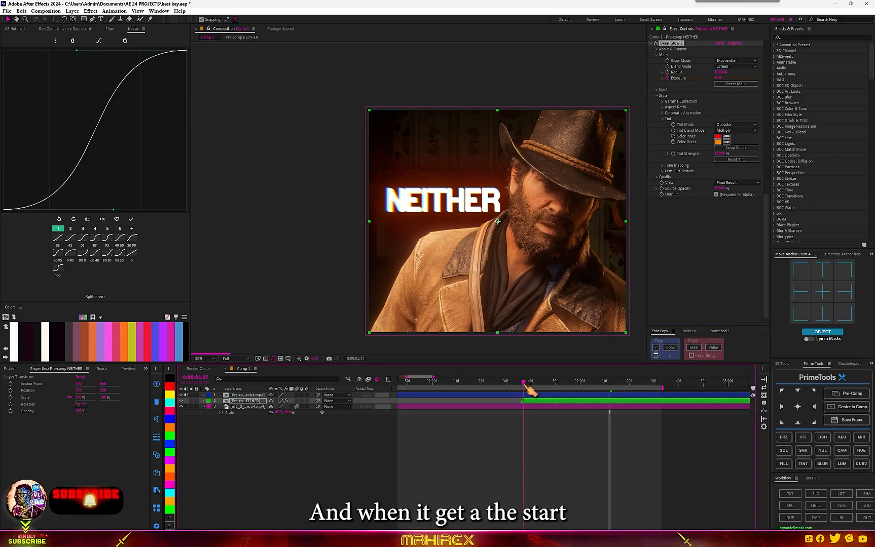
{"action": "left_click", "coordinate": [718, 77]}
{"action": "type", "text": "0"}
{"action": "key", "text": "Return"}
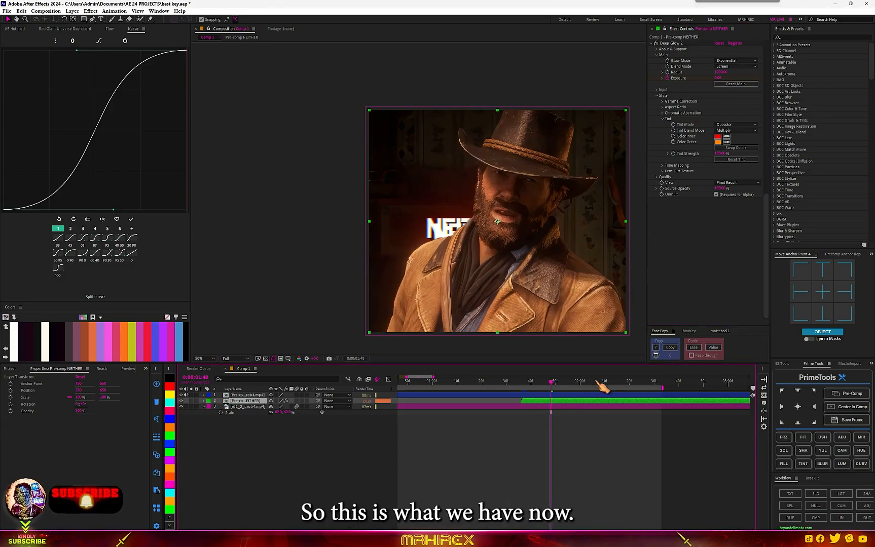
Step: Examine the glowing NEITHER text and its placement beside the man's head across the animation
{"action": "left_click", "coordinate": [596, 386]}
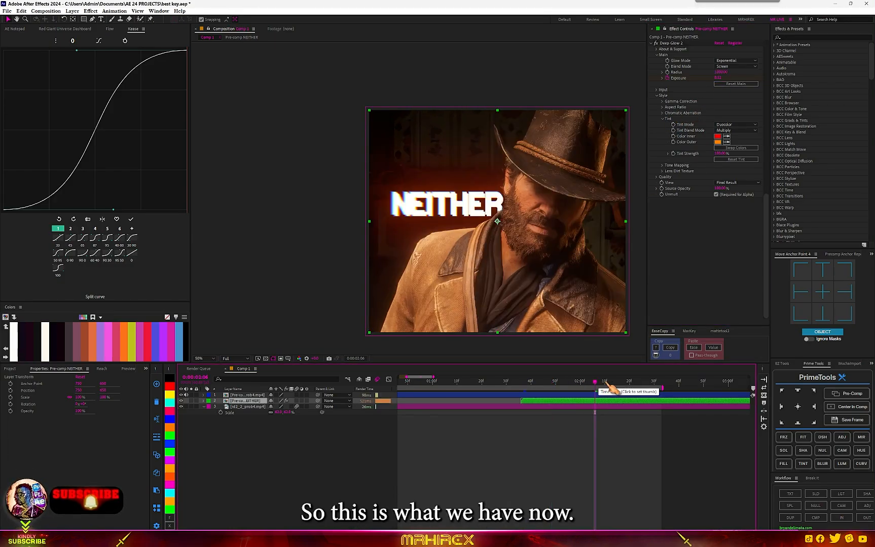
{"action": "left_click", "coordinate": [604, 384]}
{"action": "left_click", "coordinate": [620, 384]}
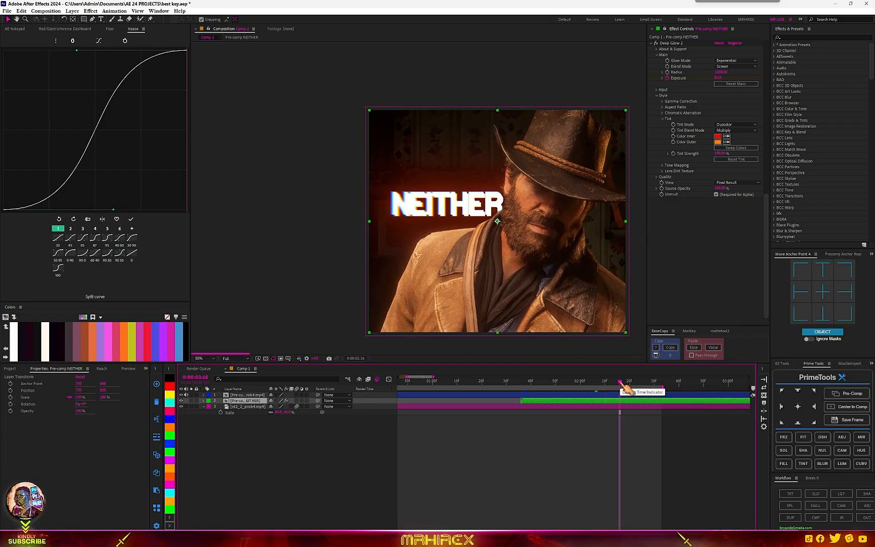
{"action": "scroll", "coordinate": [456, 175], "scroll_direction": "up", "scroll_amount": 2}
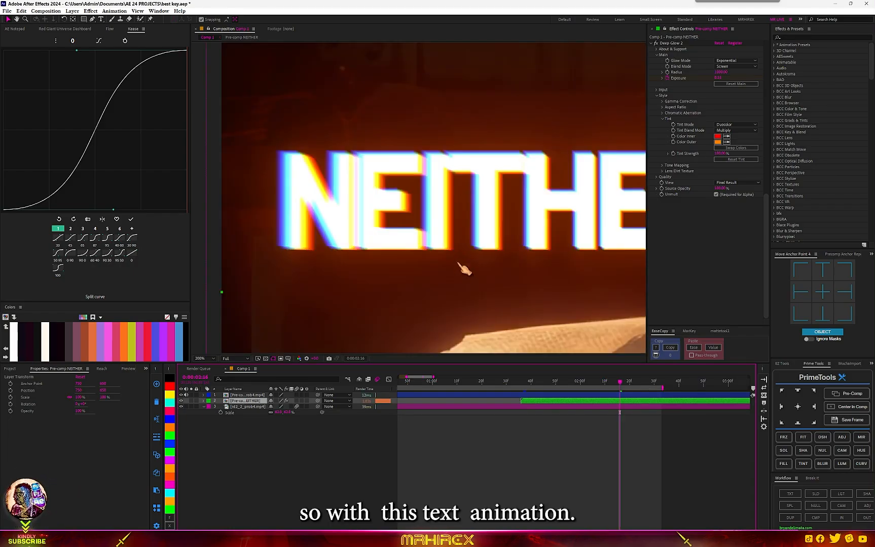
{"action": "scroll", "coordinate": [458, 263], "scroll_direction": "down", "scroll_amount": 2}
{"action": "scroll", "coordinate": [477, 257], "scroll_direction": "up", "scroll_amount": 1}
{"action": "key", "text": "space"}
{"action": "left_click_drag", "start_coordinate": [477, 256], "coordinate": [412, 210]}
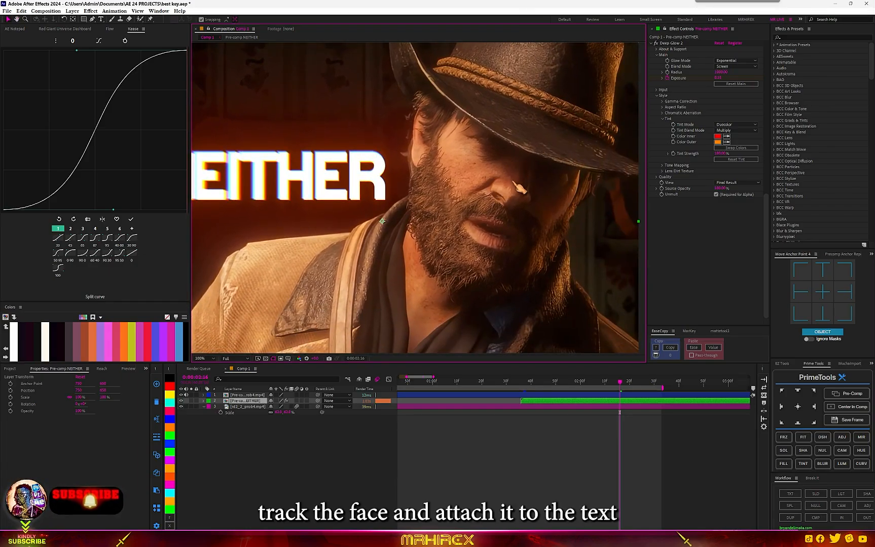
{"action": "left_click_drag", "start_coordinate": [487, 227], "coordinate": [593, 212]}
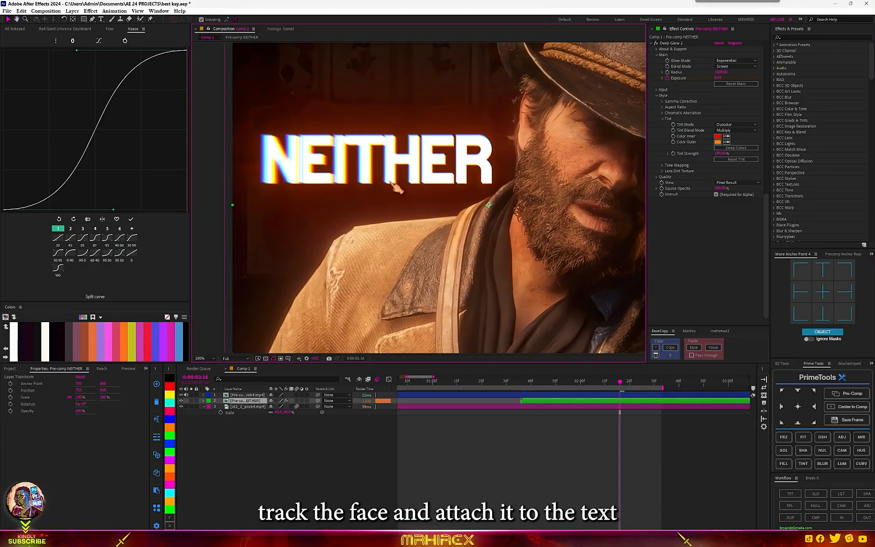
{"action": "left_click_drag", "start_coordinate": [453, 228], "coordinate": [424, 238]}
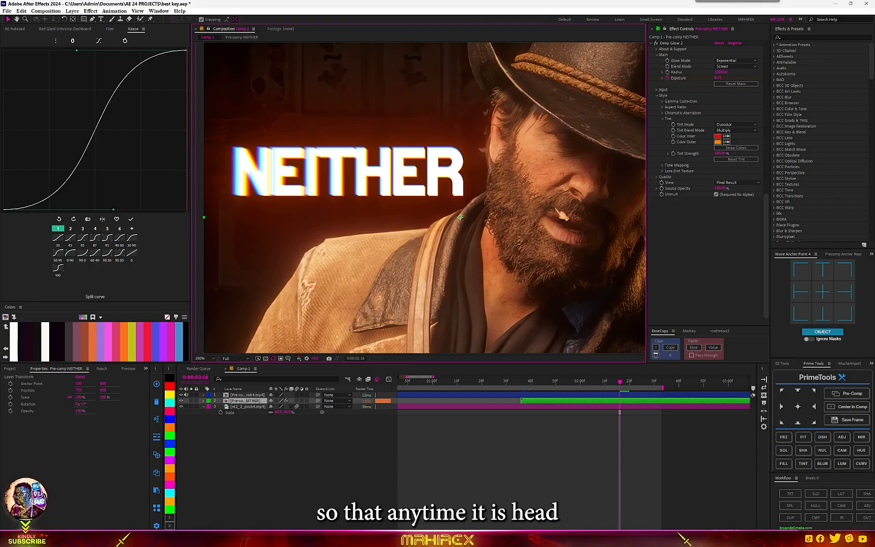
{"action": "left_click_drag", "start_coordinate": [532, 202], "coordinate": [477, 227]}
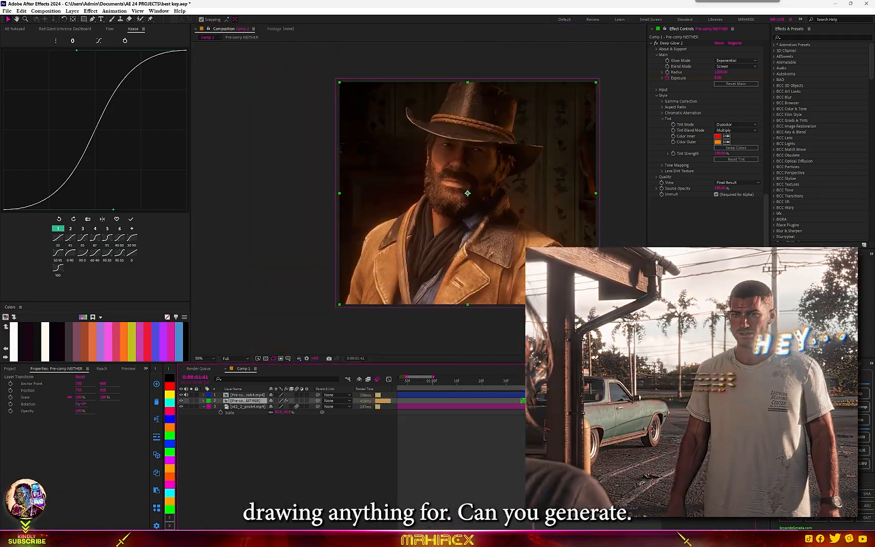
{"action": "key", "text": "space"}
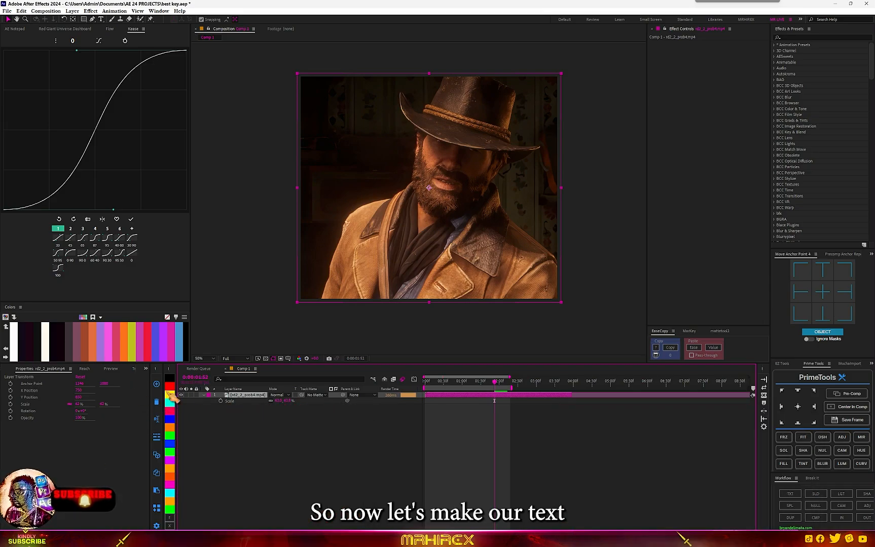
Step: Add a red NEITHER text layer over the clip with the TextEvo effect and reveal its Strength keyframes
{"action": "left_click", "coordinate": [156, 384]}
{"action": "left_click", "coordinate": [434, 174]}
{"action": "key", "text": "u"}
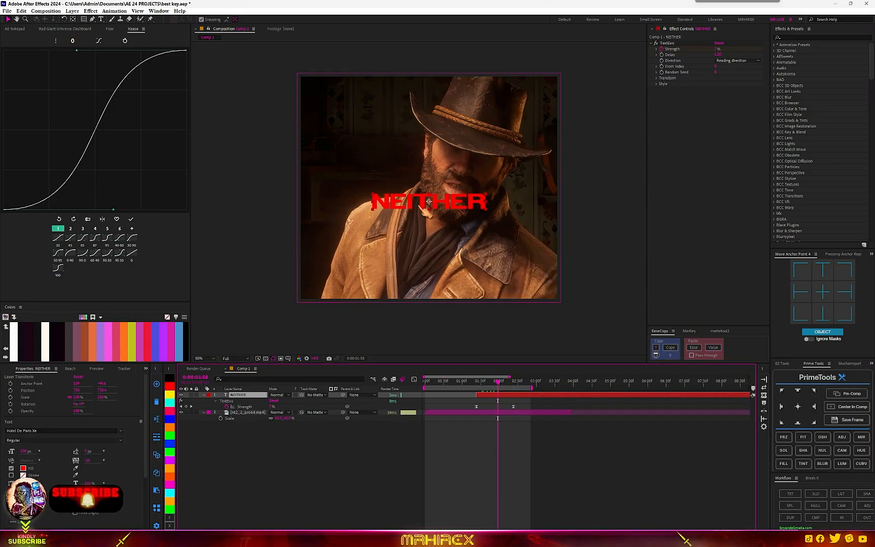
{"action": "scroll", "coordinate": [429, 201], "scroll_direction": "up", "scroll_amount": 3}
{"action": "scroll", "coordinate": [439, 205], "scroll_direction": "down", "scroll_amount": 1}
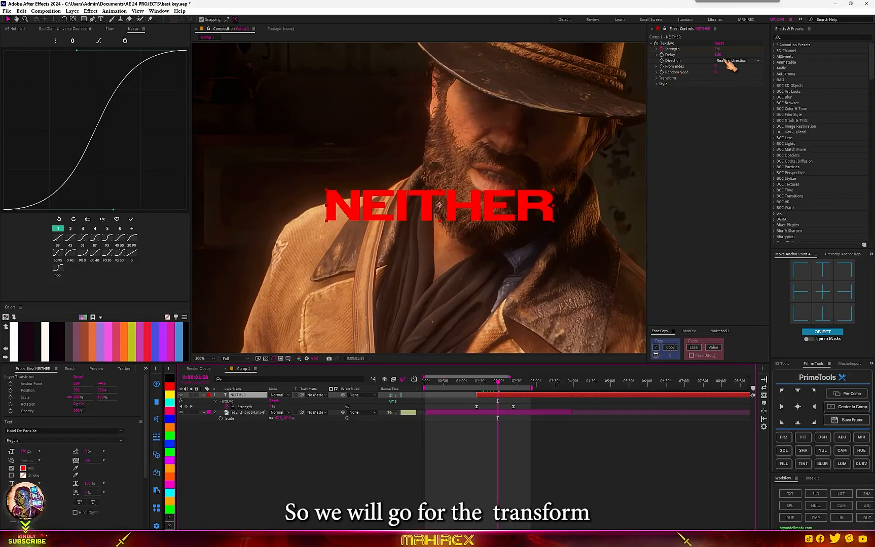
Step: Give the TextEvo transform a negative Y position and 0% opacity so the letters fade in from above
{"action": "left_click", "coordinate": [658, 79]}
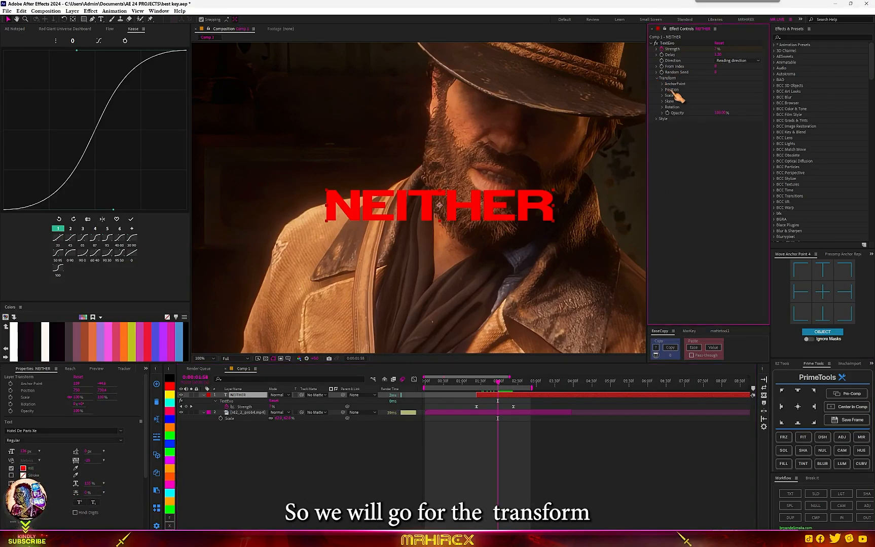
{"action": "left_click", "coordinate": [662, 90]}
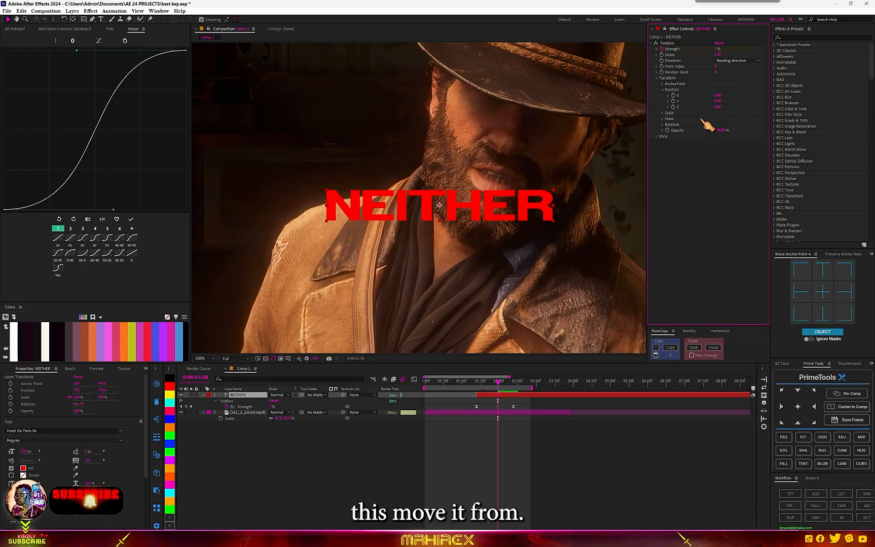
{"action": "left_click", "coordinate": [718, 101]}
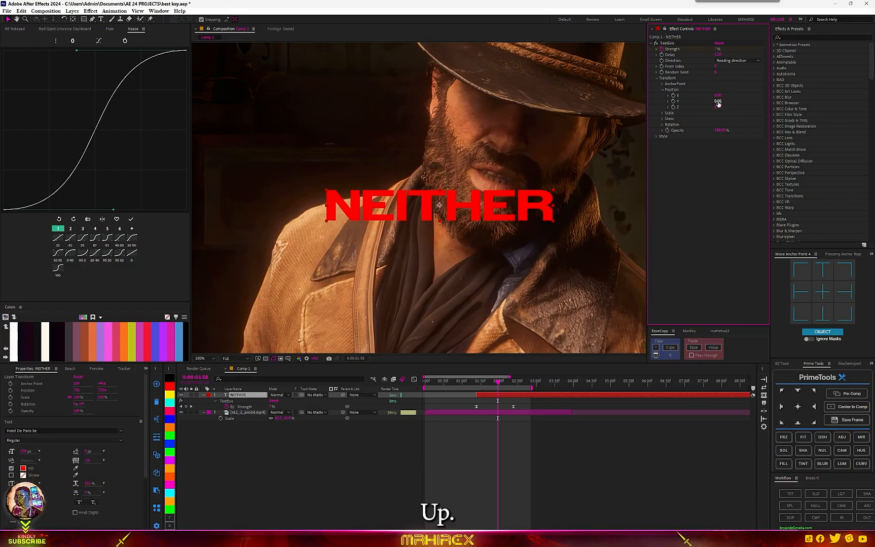
{"action": "key", "text": "Return"}
{"action": "left_click_drag", "start_coordinate": [701, 104], "coordinate": [578, 103]}
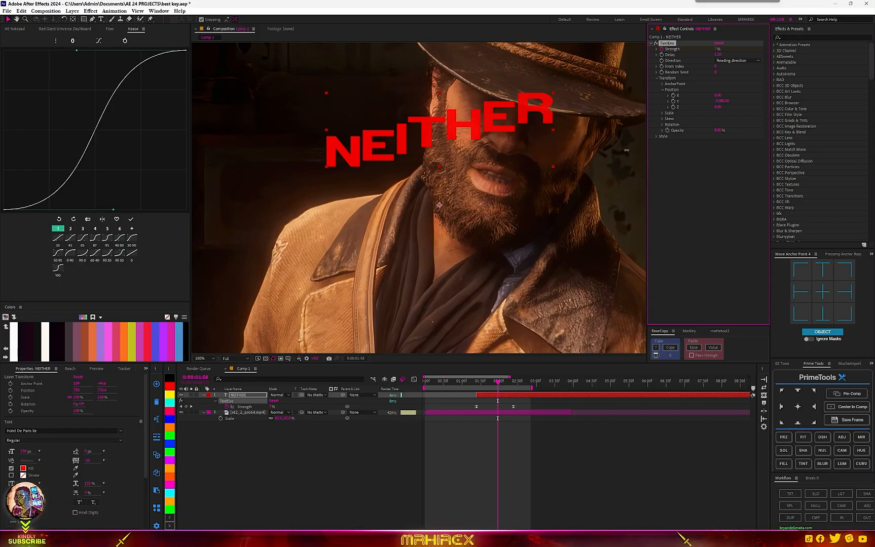
Step: Select both TextEvo Strength keyframes and shape their speed curve in the graph editor for a fast start and slow finish
{"action": "mouse_move", "coordinate": [478, 382]}
{"action": "left_mouse_down"}
{"action": "mouse_move", "coordinate": [510, 383]}
{"action": "mouse_move", "coordinate": [476, 384]}
{"action": "left_mouse_up"}
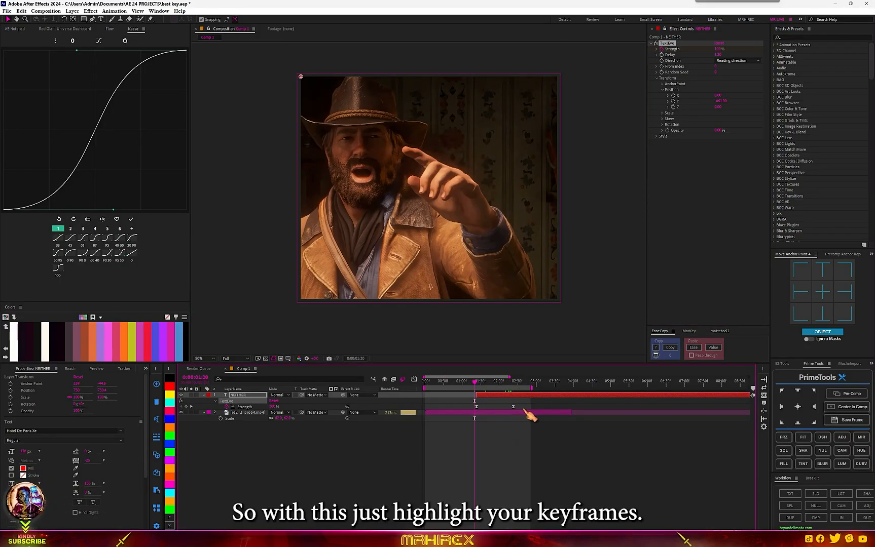
{"action": "left_click_drag", "start_coordinate": [524, 405], "coordinate": [468, 404]}
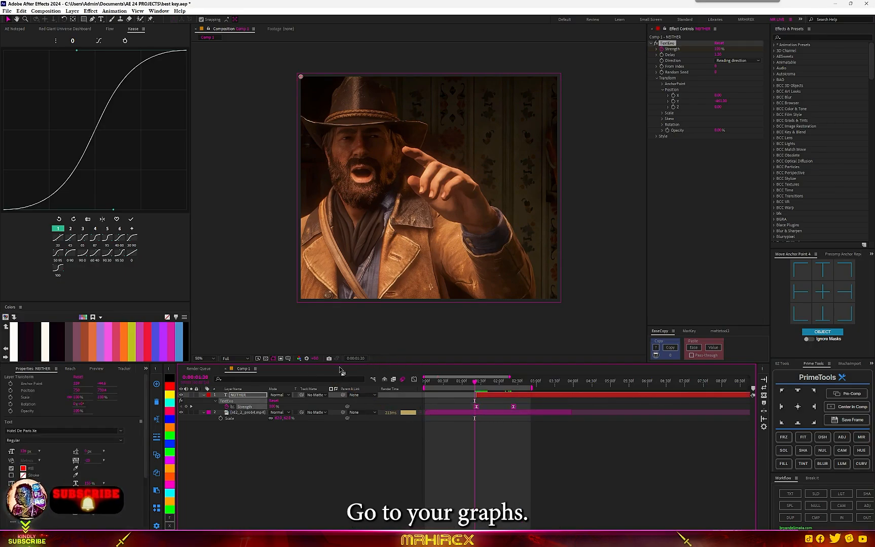
{"action": "left_click", "coordinate": [414, 379]}
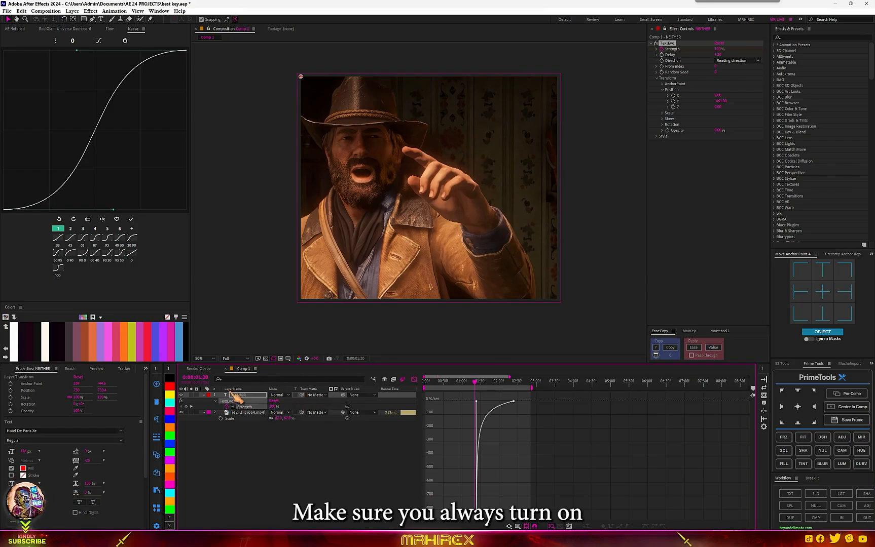
{"action": "left_click", "coordinate": [414, 380]}
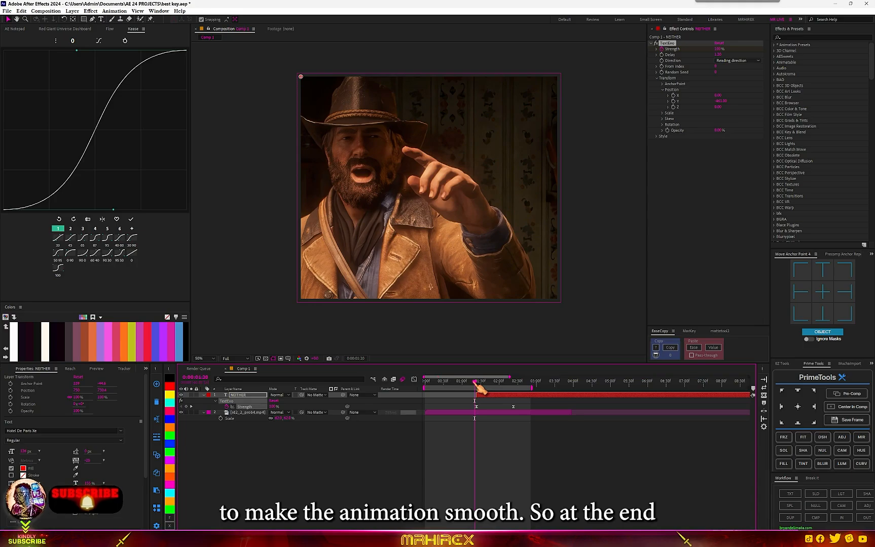
Step: Preview the letter-by-letter NEITHER animation and pre-compose the text layer
{"action": "key", "text": "space"}
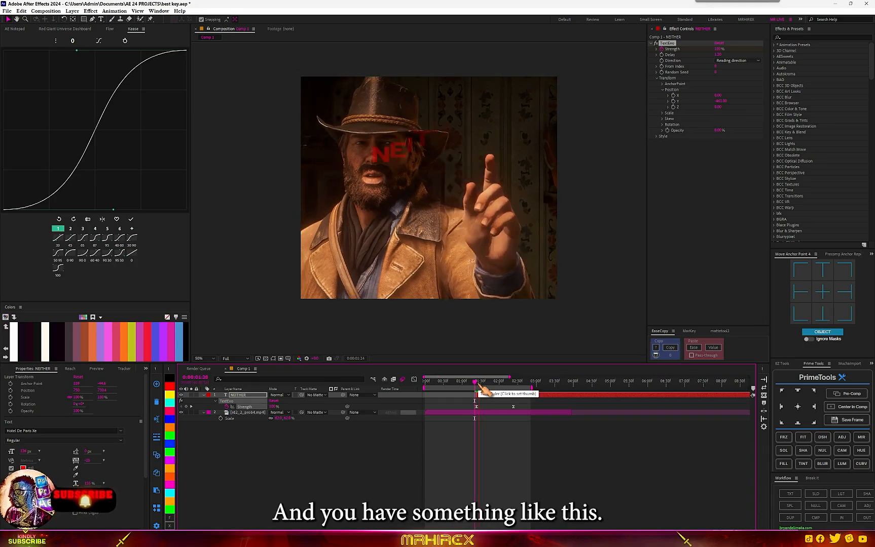
{"action": "key", "text": "space"}
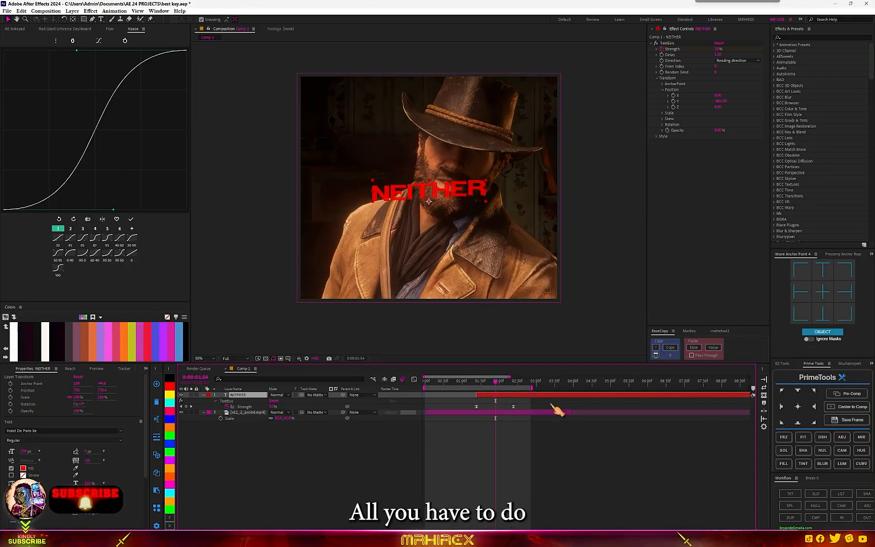
{"action": "left_click", "coordinate": [849, 394]}
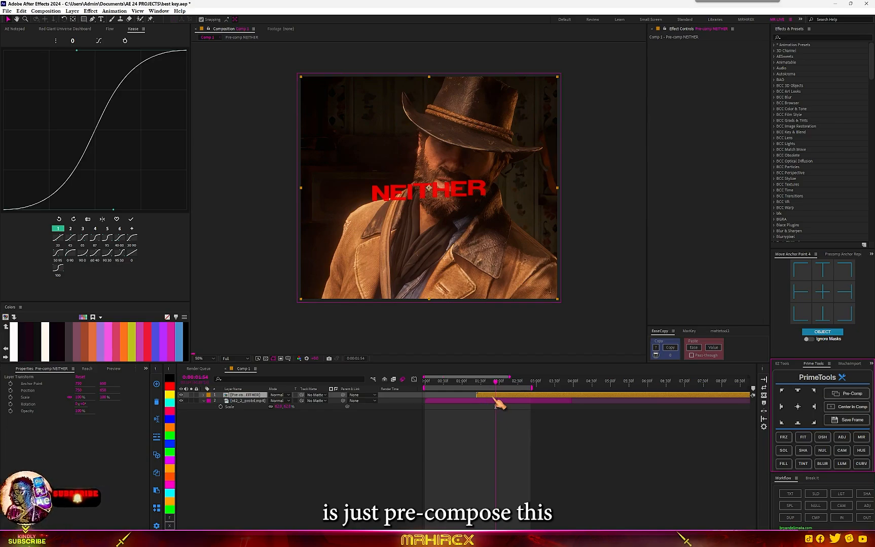
Step: Open the NEITHER pre-comp and change the text's fill color to white
{"action": "double_click", "coordinate": [496, 399]}
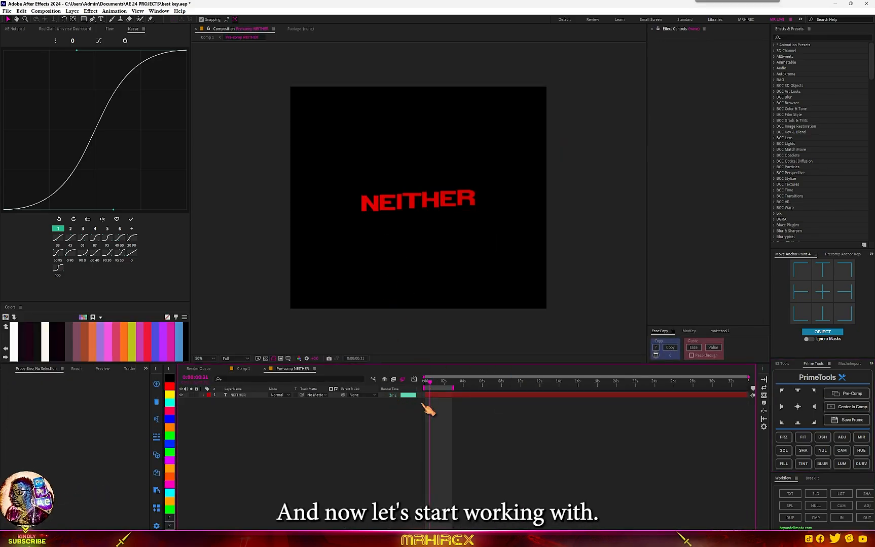
{"action": "key", "text": "space"}
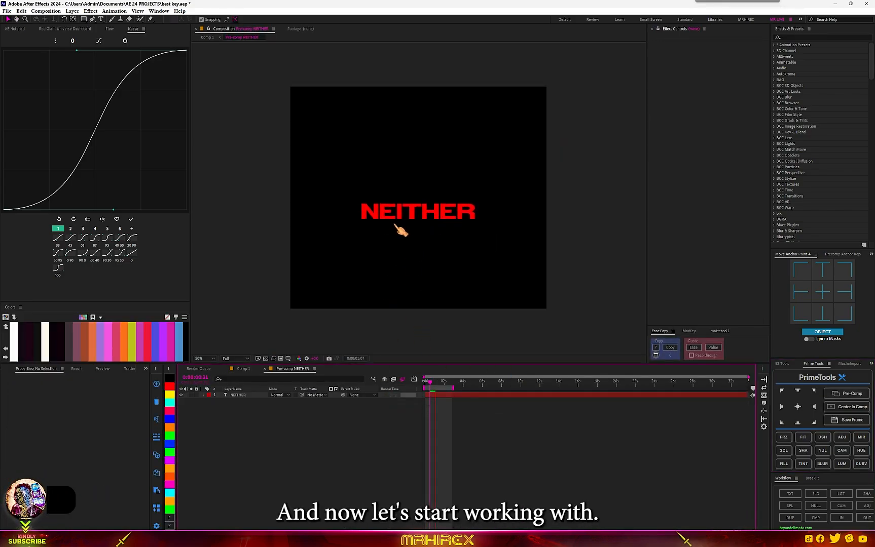
{"action": "left_click", "coordinate": [418, 211]}
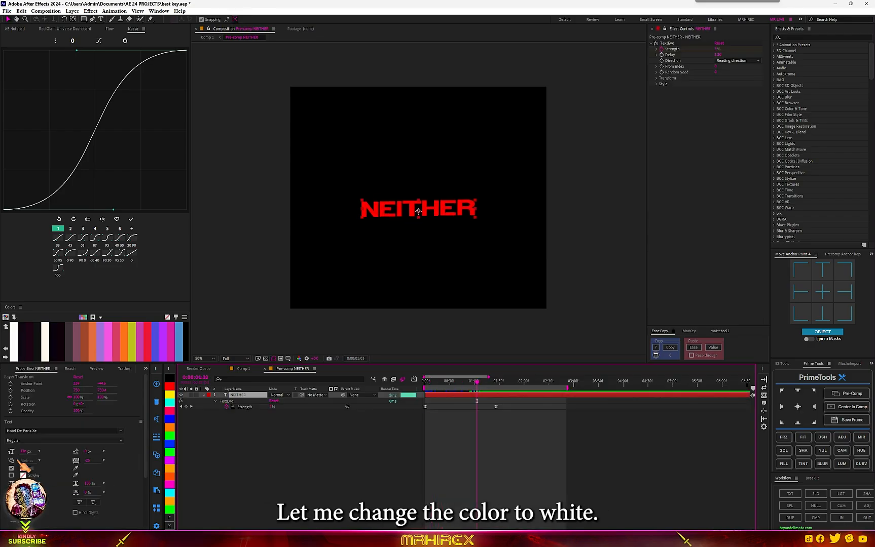
{"action": "left_click", "coordinate": [14, 350]}
Step: Add a new white solid above the NEITHER text layer with the default solid settings
{"action": "right_click", "coordinate": [317, 440]}
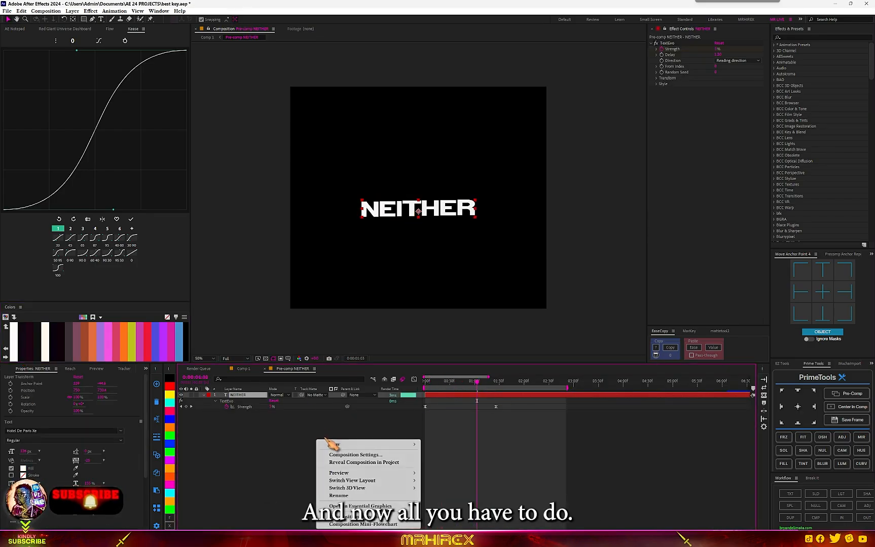
{"action": "mouse_move", "coordinate": [391, 445]}
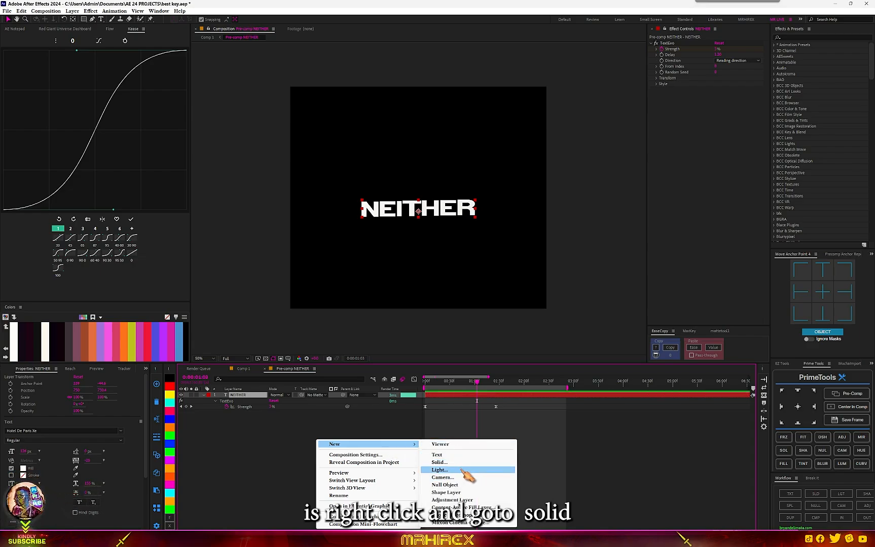
{"action": "left_click", "coordinate": [439, 463]}
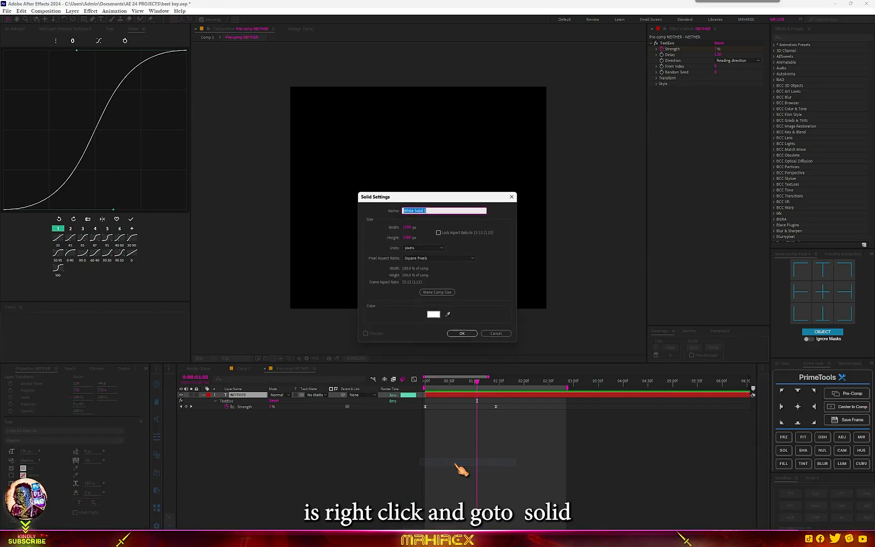
{"action": "left_click", "coordinate": [462, 334]}
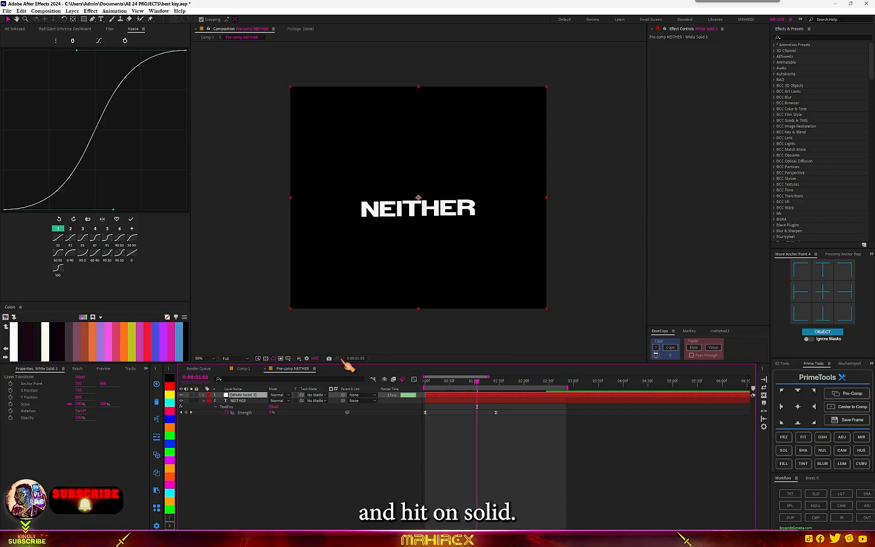
{"action": "key", "text": "ctrl+space"}
{"action": "type", "text": "frac"}
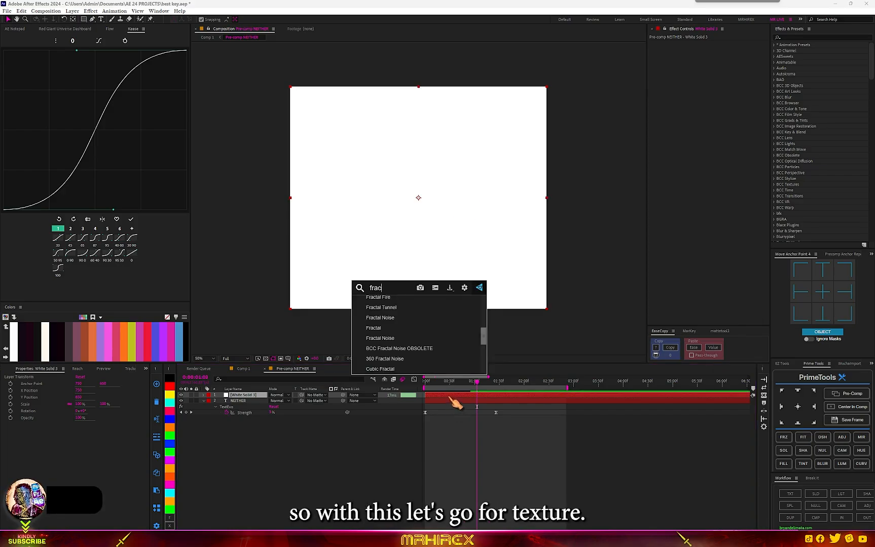
{"action": "key", "text": "Return"}
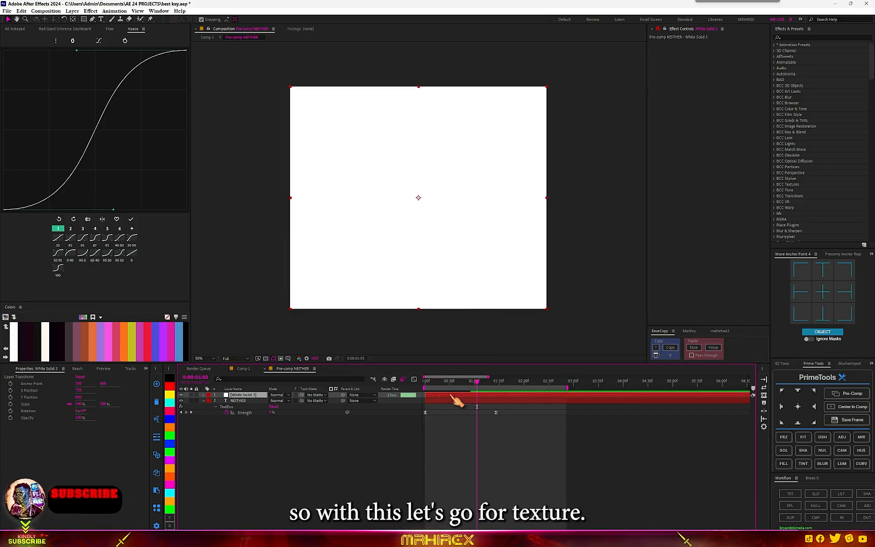
Step: Find the Universe Texturize effect and apply it to the white solid
{"action": "key", "text": "ctrl+space"}
{"action": "type", "text": "te"}
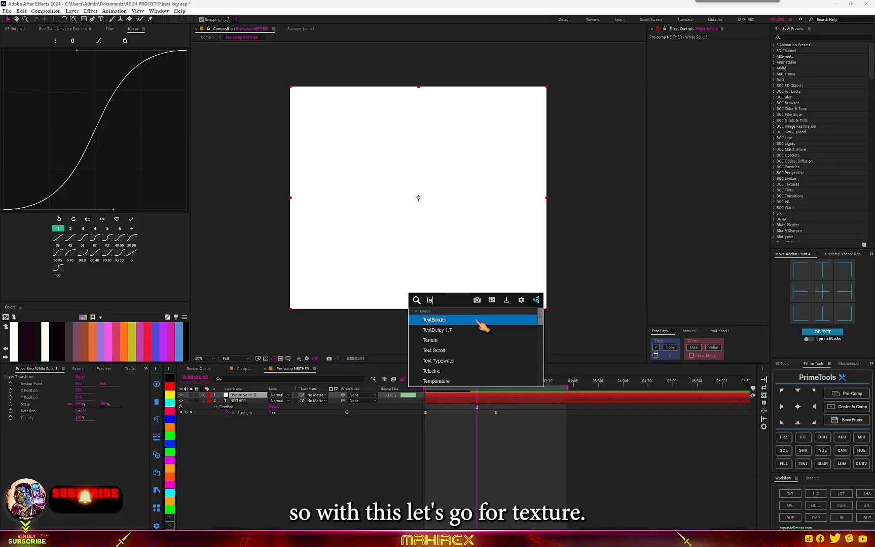
{"action": "type", "text": "xtu"}
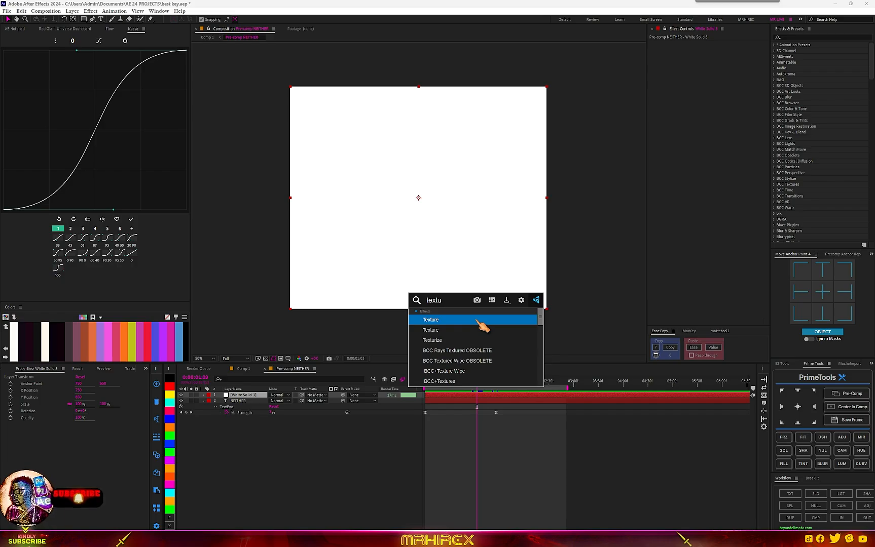
{"action": "scroll", "coordinate": [463, 355], "scroll_direction": "down", "scroll_amount": 2}
{"action": "left_click", "coordinate": [453, 330]}
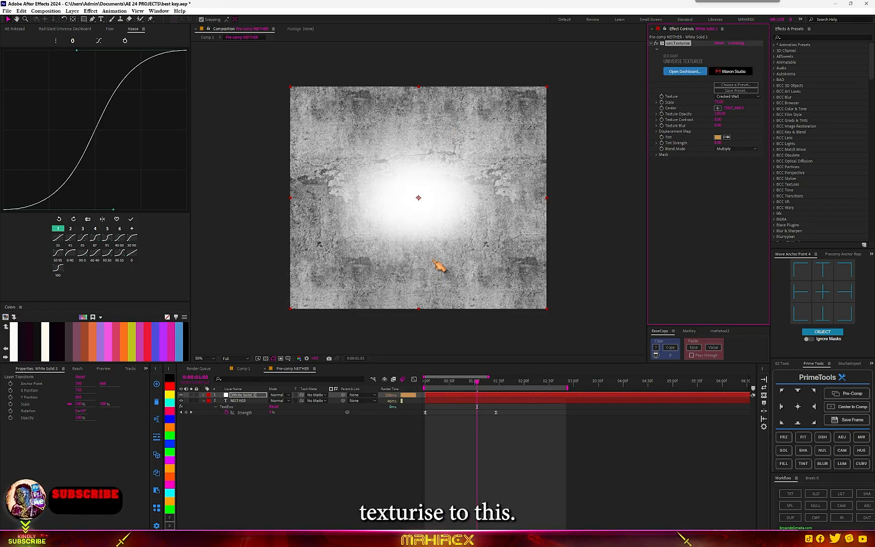
Step: Disable the mask in the Texturize effect and set its texture to Speckled Asphalt
{"action": "left_click", "coordinate": [656, 155]}
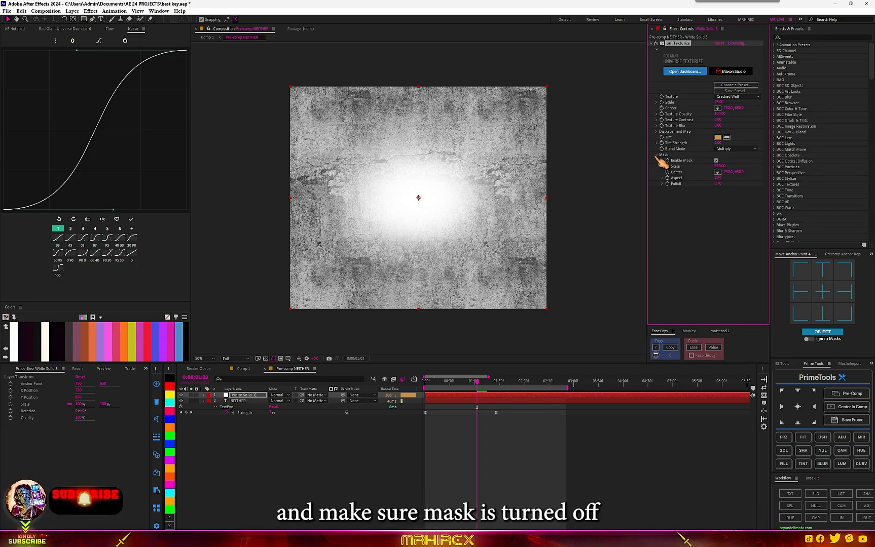
{"action": "left_click", "coordinate": [717, 161]}
{"action": "left_click", "coordinate": [735, 96]}
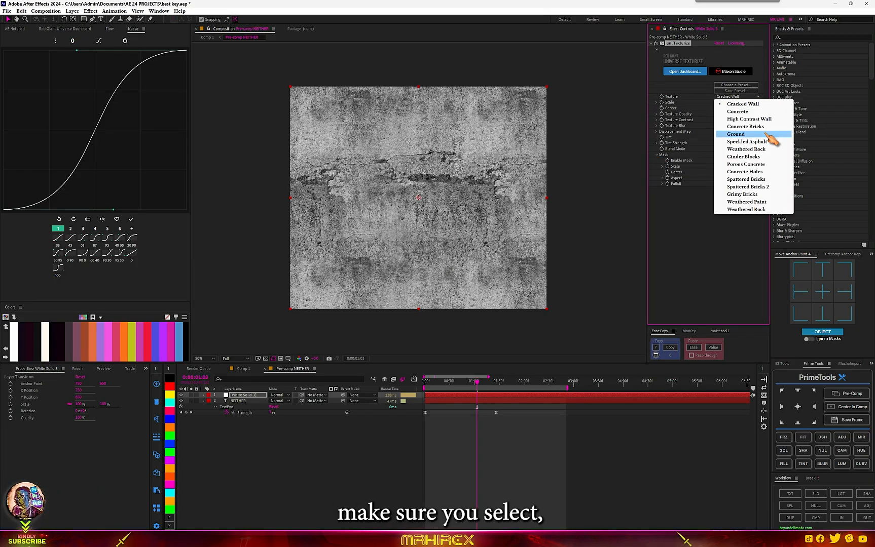
{"action": "left_click", "coordinate": [745, 142]}
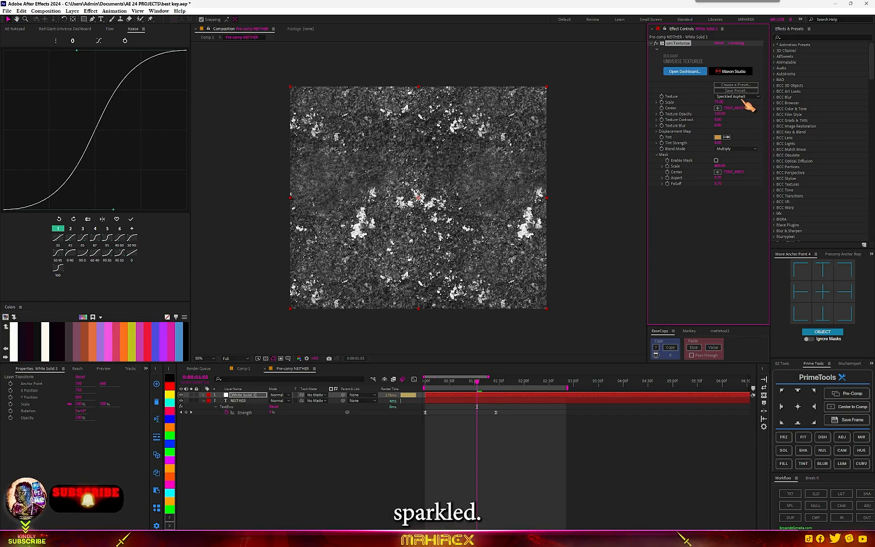
Step: Enlarge the Speckled Asphalt texture, raise its contrast strongly, and tint it red with increased tint strength
{"action": "mouse_move", "coordinate": [718, 102]}
{"action": "left_mouse_down"}
{"action": "mouse_move", "coordinate": [705, 100]}
{"action": "mouse_move", "coordinate": [729, 100]}
{"action": "left_mouse_up"}
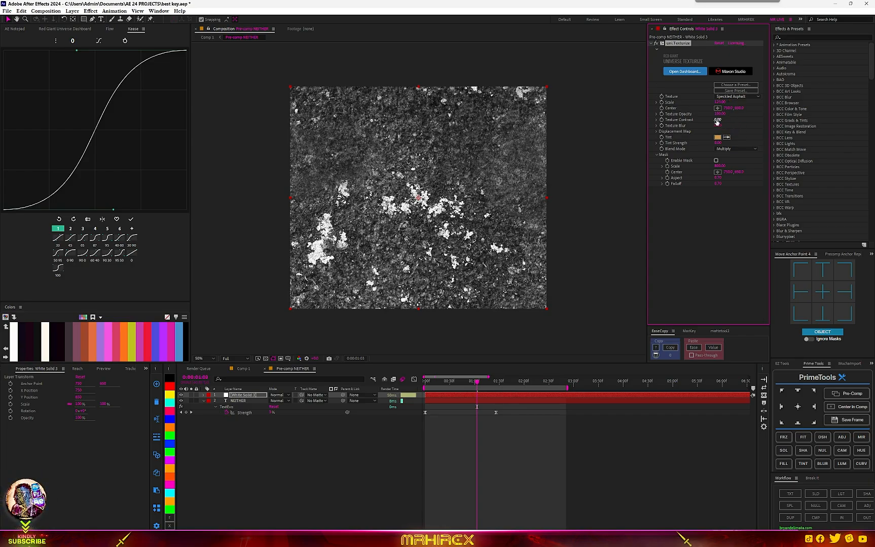
{"action": "left_click_drag", "start_coordinate": [716, 121], "coordinate": [735, 118]}
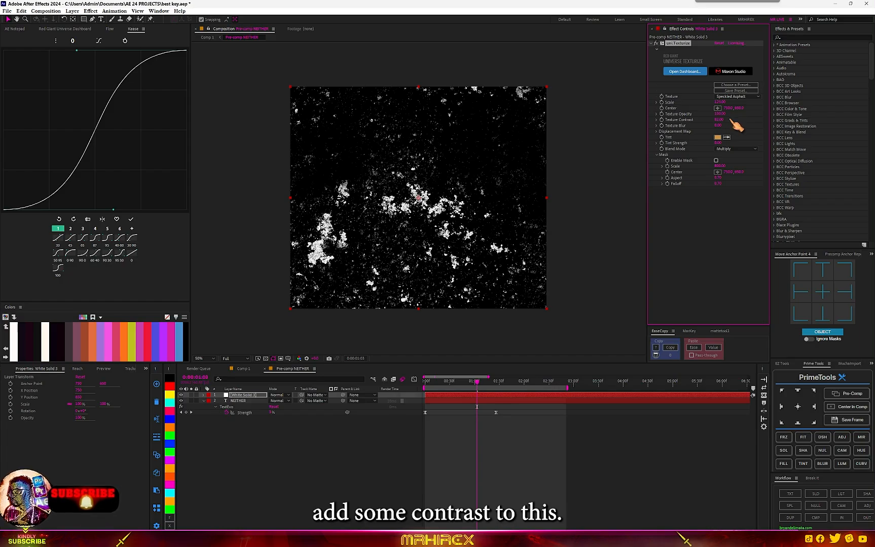
{"action": "left_click_drag", "start_coordinate": [722, 120], "coordinate": [728, 120]}
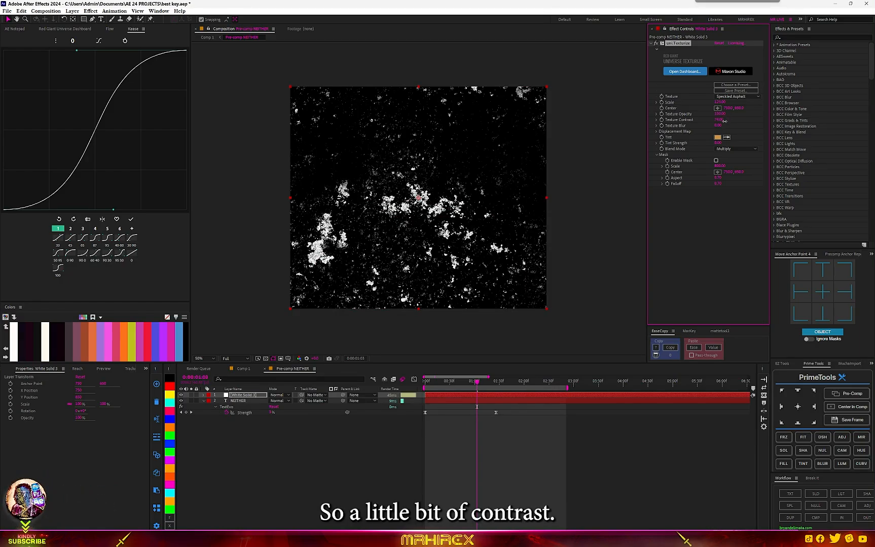
{"action": "left_click_drag", "start_coordinate": [747, 138], "coordinate": [754, 138]}
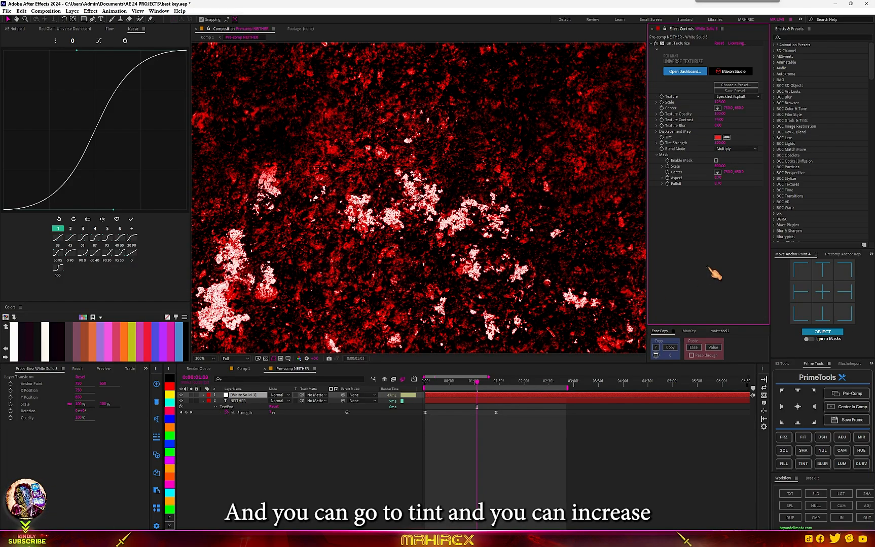
Step: Add the BCC+Key Light effect to the textured solid and increase its strength
{"action": "key", "text": "ctrl+space"}
{"action": "type", "text": "ke"}
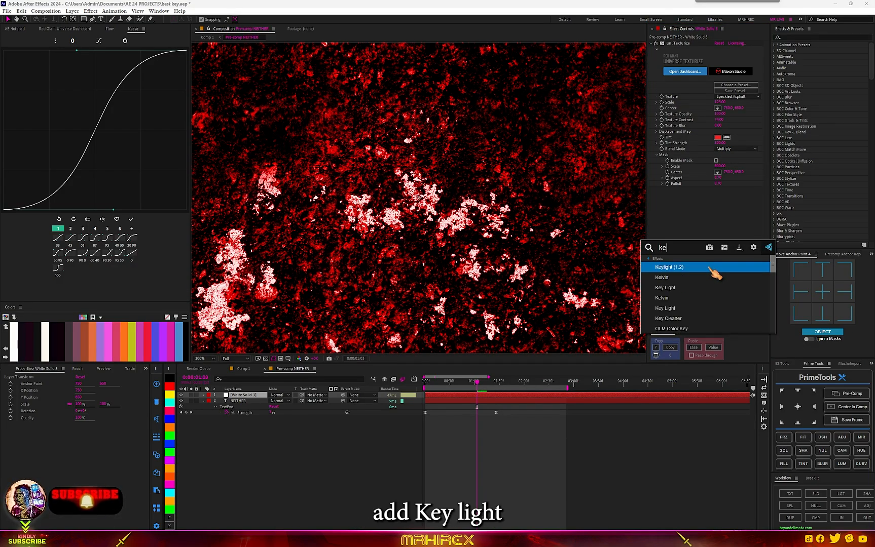
{"action": "type", "text": "y"}
{"action": "scroll", "coordinate": [684, 312], "scroll_direction": "down", "scroll_amount": 5}
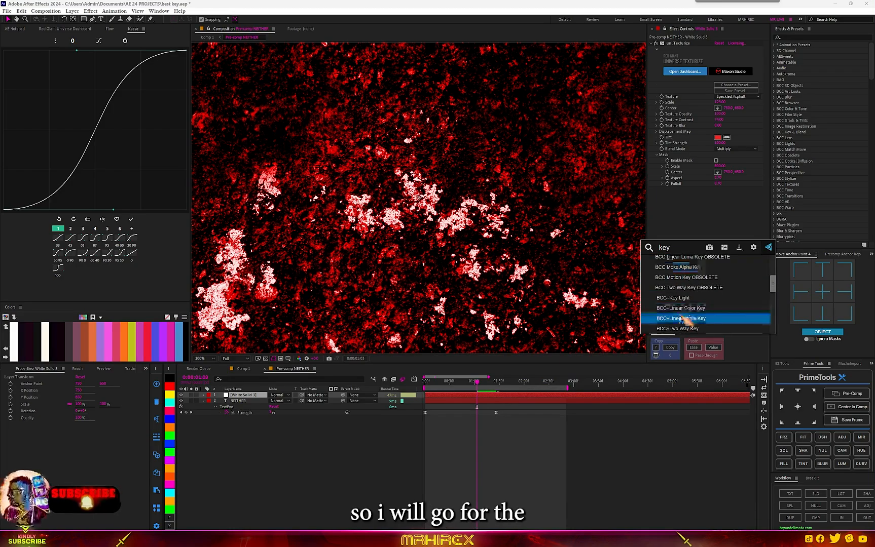
{"action": "left_click", "coordinate": [679, 301]}
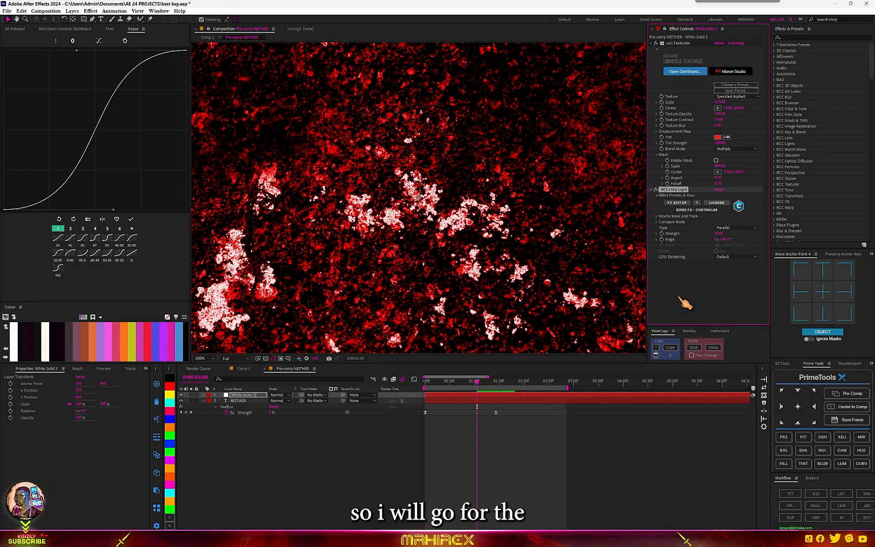
{"action": "key", "text": "comma"}
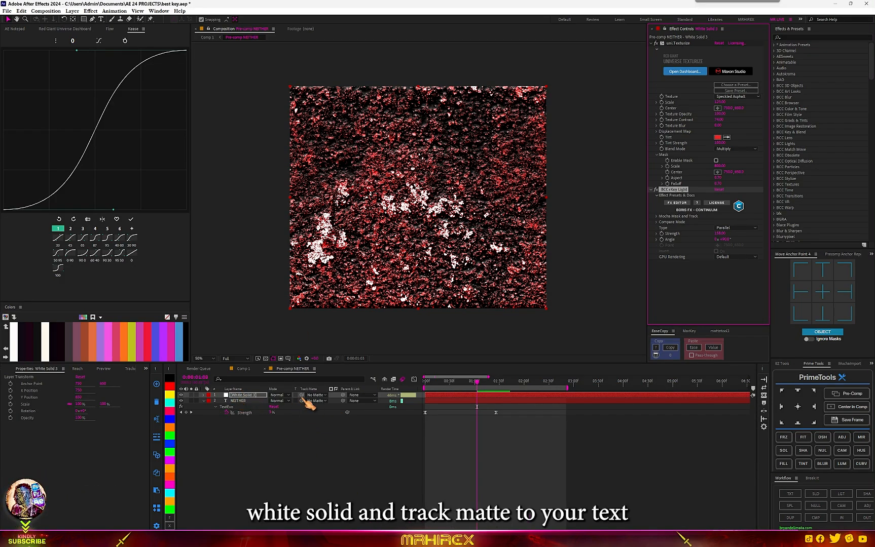
Step: Set the NEITHER text layer as the white solid's track matte and turn on the transparency grid
{"action": "left_click_drag", "start_coordinate": [301, 395], "coordinate": [243, 402]}
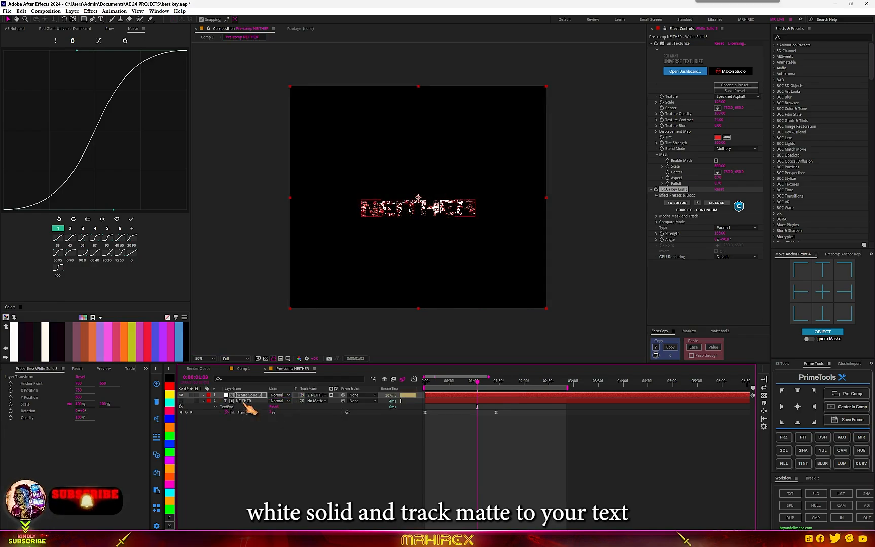
{"action": "scroll", "coordinate": [400, 237], "scroll_direction": "up", "scroll_amount": 2}
{"action": "scroll", "coordinate": [470, 242], "scroll_direction": "down", "scroll_amount": 1}
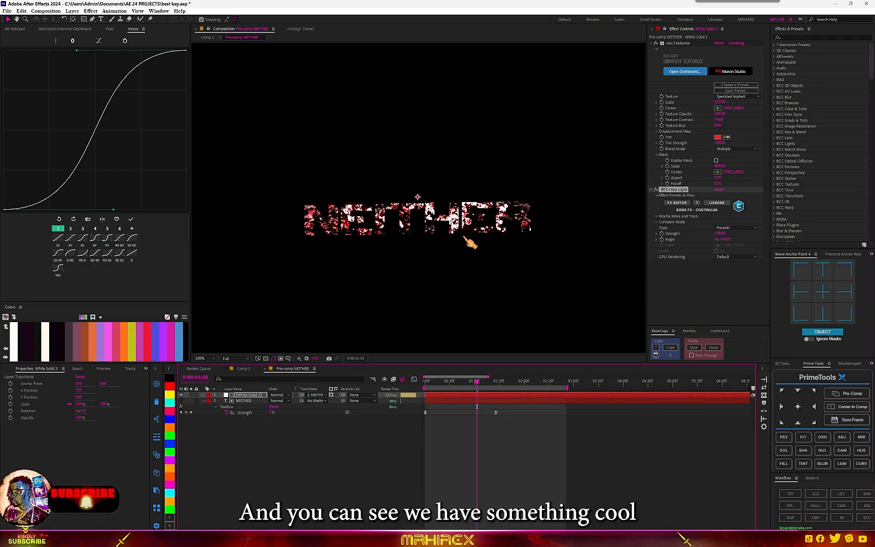
{"action": "left_click", "coordinate": [266, 358]}
{"action": "scroll", "coordinate": [435, 260], "scroll_direction": "up", "scroll_amount": 1}
{"action": "scroll", "coordinate": [435, 260], "scroll_direction": "down", "scroll_amount": 1}
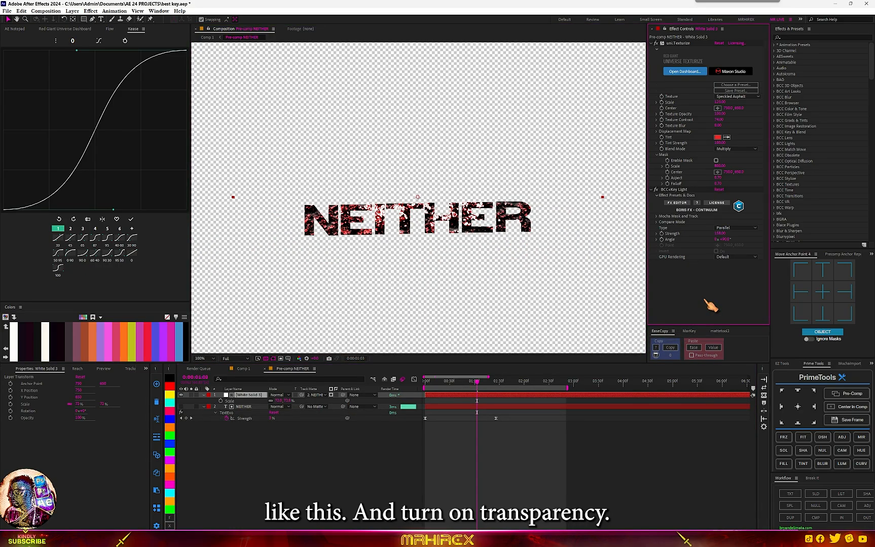
Step: Add the Curves effect to the white solid and bend the RGB curve upward to brighten the texture
{"action": "key", "text": "ctrl+space"}
{"action": "type", "text": "cur"}
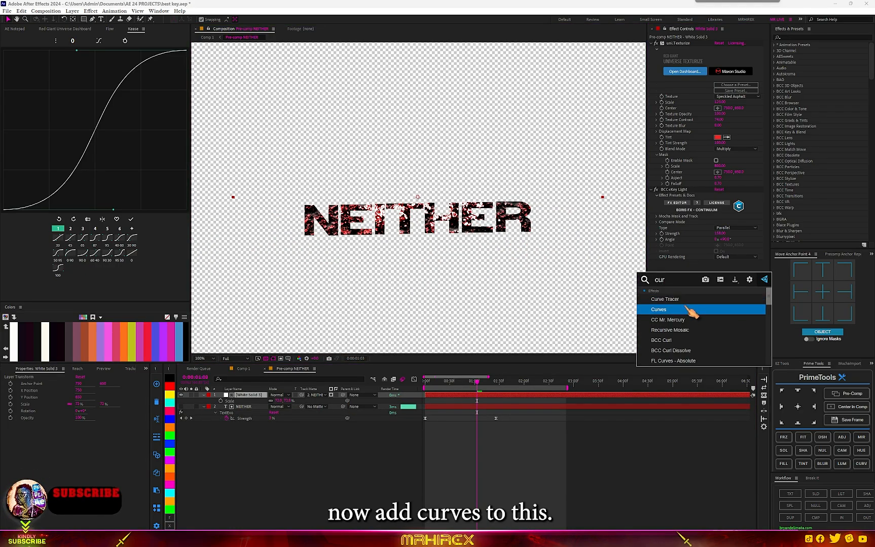
{"action": "left_click", "coordinate": [677, 311]}
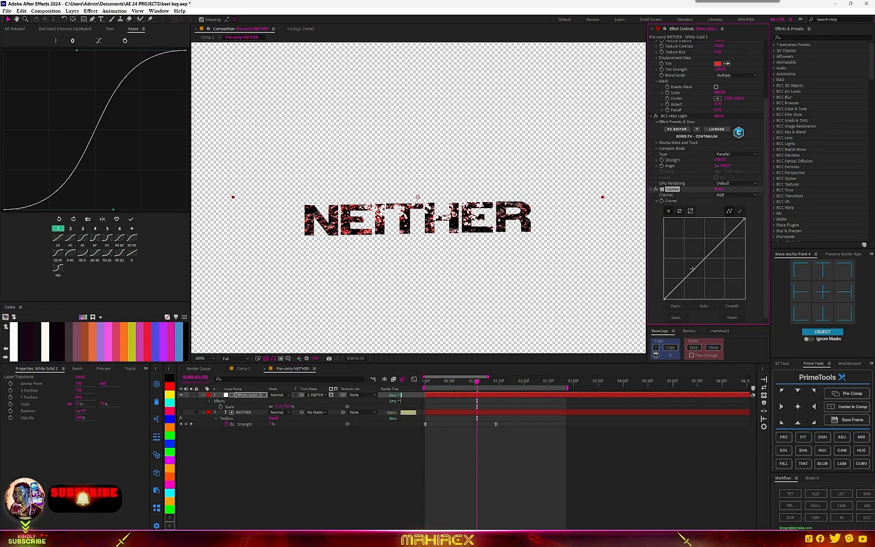
{"action": "mouse_move", "coordinate": [693, 270]}
{"action": "left_mouse_down"}
{"action": "mouse_move", "coordinate": [698, 278]}
{"action": "mouse_move", "coordinate": [679, 259]}
{"action": "mouse_move", "coordinate": [677, 267]}
{"action": "left_mouse_up"}
Step: Collapse the finished effects on the solid and change the Texturize tint color to green
{"action": "scroll", "coordinate": [674, 202], "scroll_direction": "up", "scroll_amount": 3}
{"action": "left_click", "coordinate": [651, 44]}
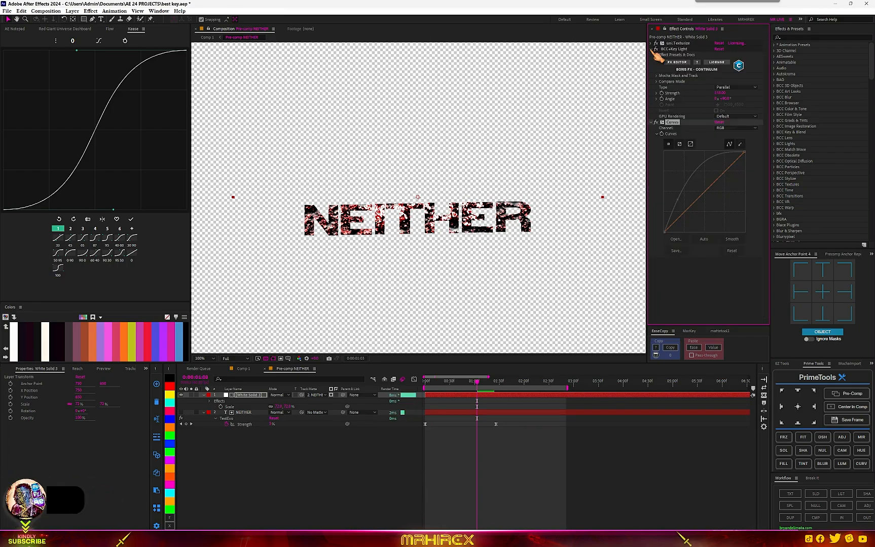
{"action": "left_click", "coordinate": [651, 49]}
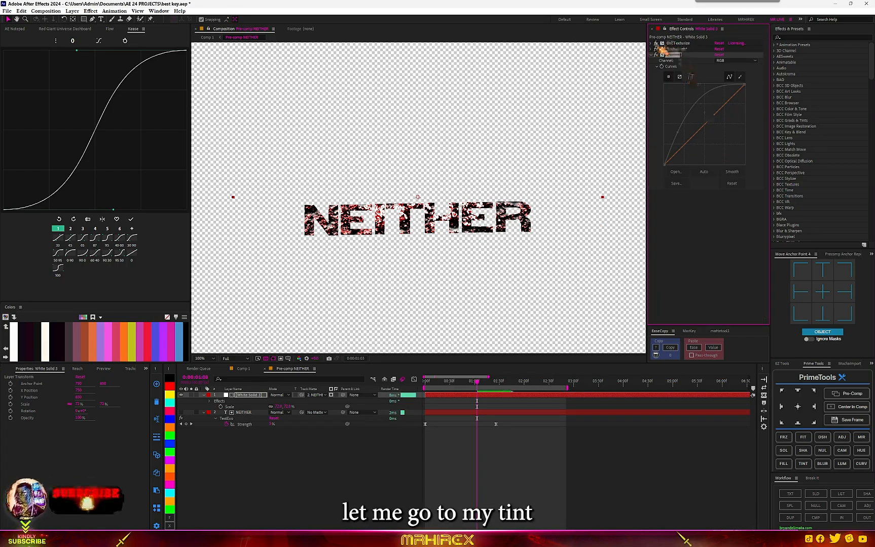
{"action": "left_click", "coordinate": [651, 43]}
{"action": "left_click", "coordinate": [718, 137]}
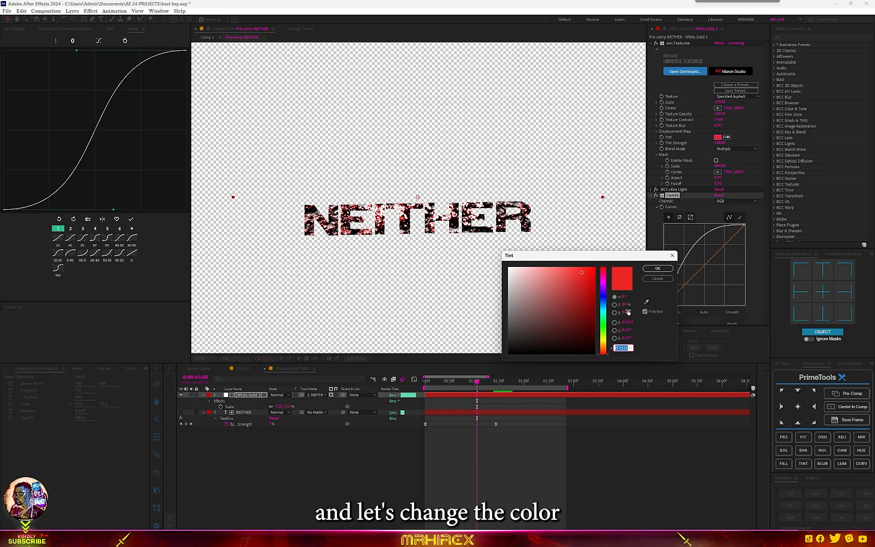
{"action": "left_click", "coordinate": [602, 323]}
{"action": "left_click", "coordinate": [659, 270]}
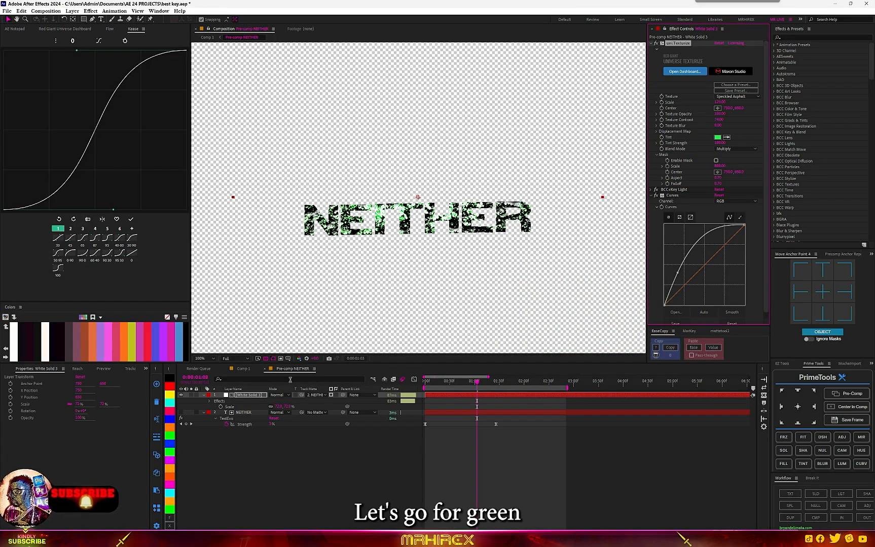
Step: Check the textured NEITHER text up close over the clip in Comp 1, and reopen its pre-comp
{"action": "left_click", "coordinate": [265, 369]}
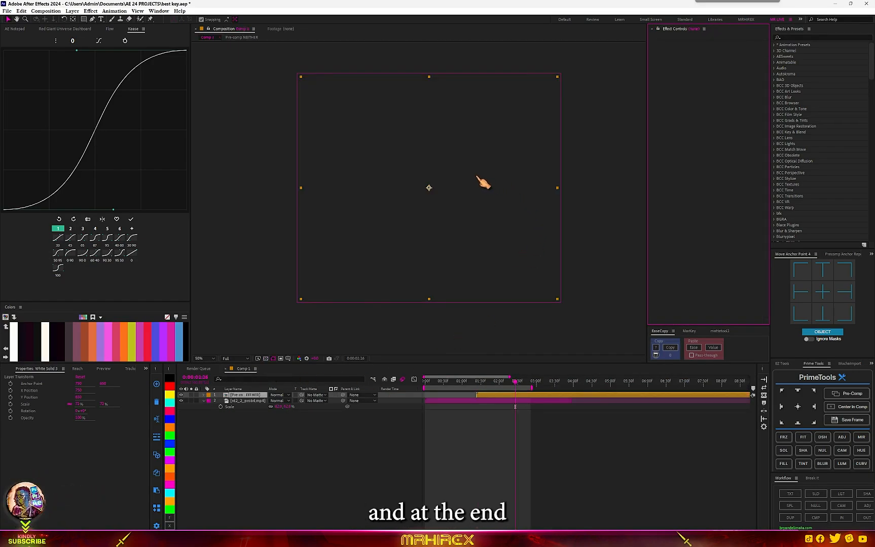
{"action": "scroll", "coordinate": [466, 210], "scroll_direction": "up", "scroll_amount": 4}
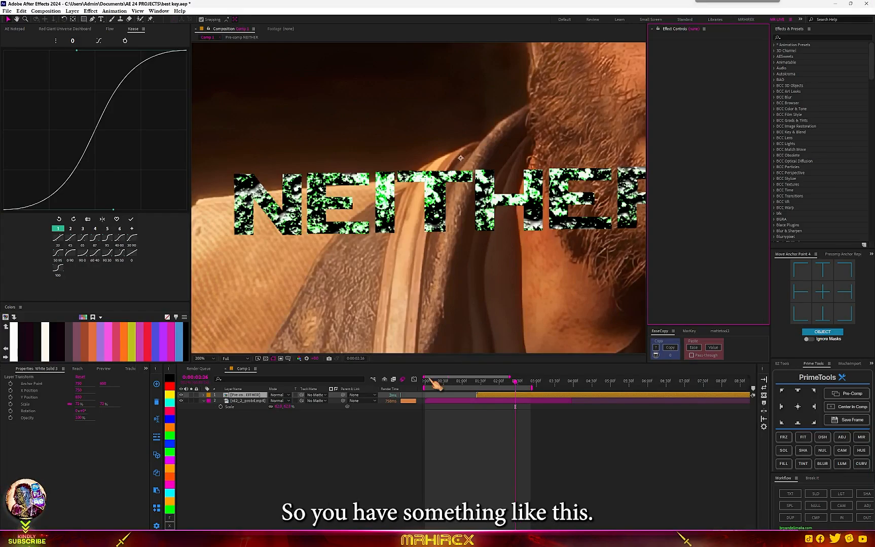
{"action": "double_click", "coordinate": [256, 397]}
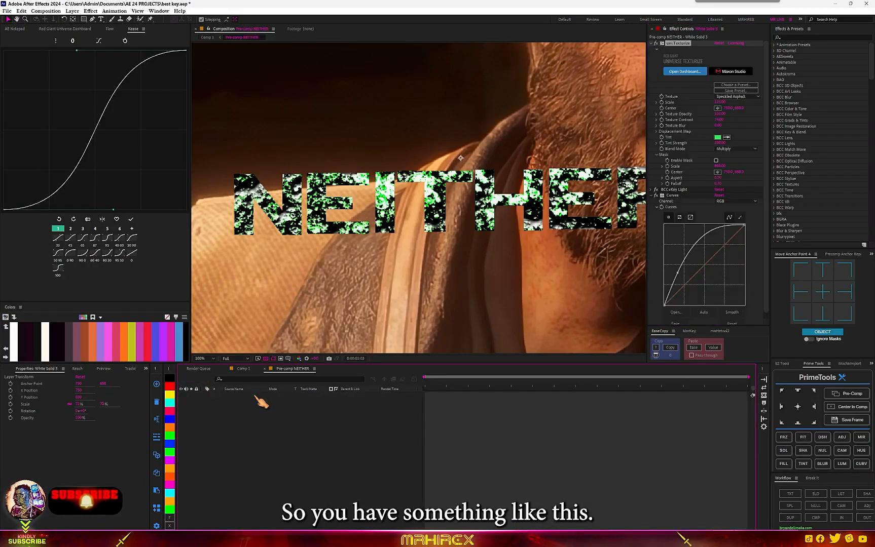
Step: Pre-compose the white solid together with its NEITHER matte text, and add the Bevel Alpha effect to the resulting pre-comp
{"action": "left_click_drag", "start_coordinate": [301, 471], "coordinate": [239, 393]}
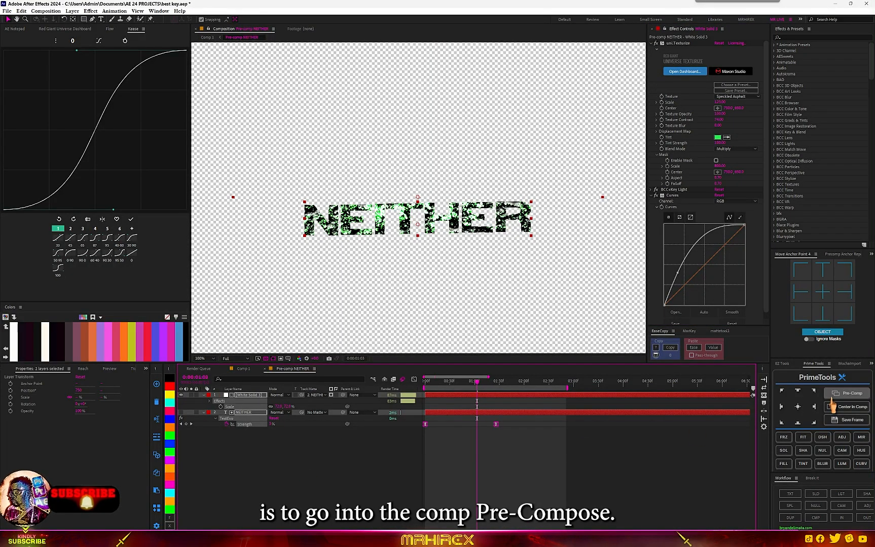
{"action": "left_click", "coordinate": [848, 394]}
{"action": "key", "text": "ctrl+space"}
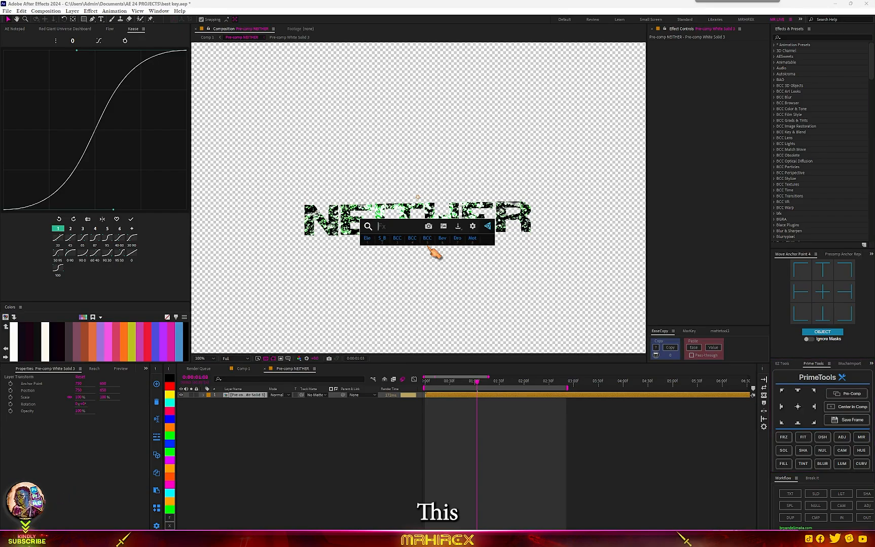
{"action": "type", "text": "s"}
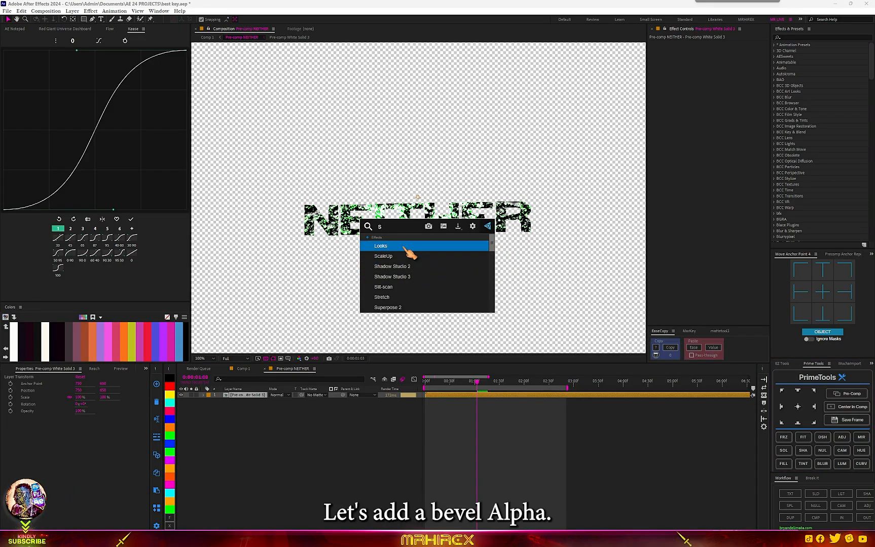
{"action": "key", "text": "BackSpace"}
{"action": "type", "text": "be"}
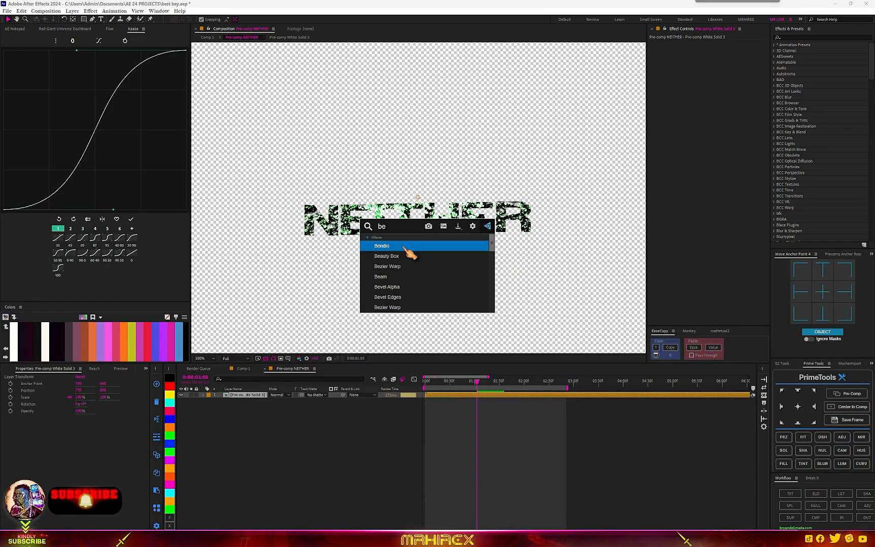
{"action": "type", "text": "ve"}
{"action": "left_click", "coordinate": [404, 248]}
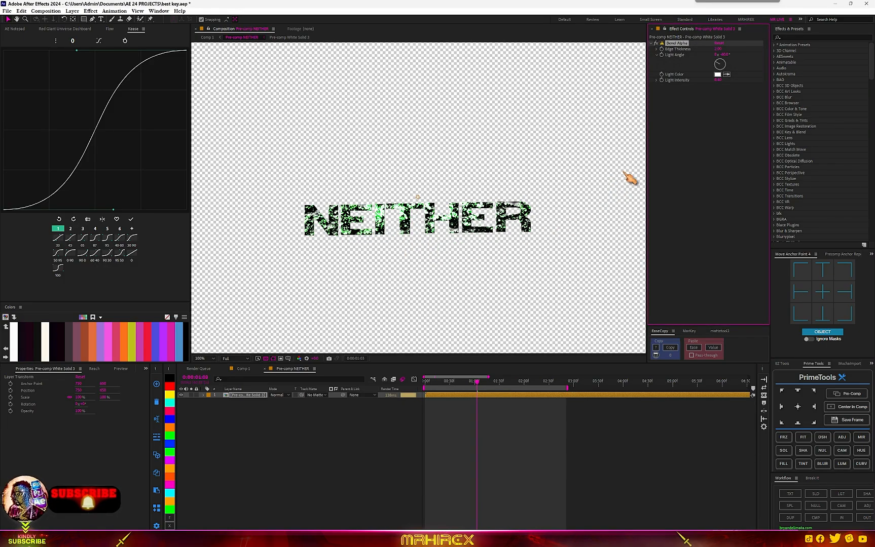
Step: Increase the Bevel Alpha edge thickness slightly on the textured text
{"action": "scroll", "coordinate": [446, 266], "scroll_direction": "up", "scroll_amount": 2}
{"action": "scroll", "coordinate": [450, 271], "scroll_direction": "down", "scroll_amount": 2}
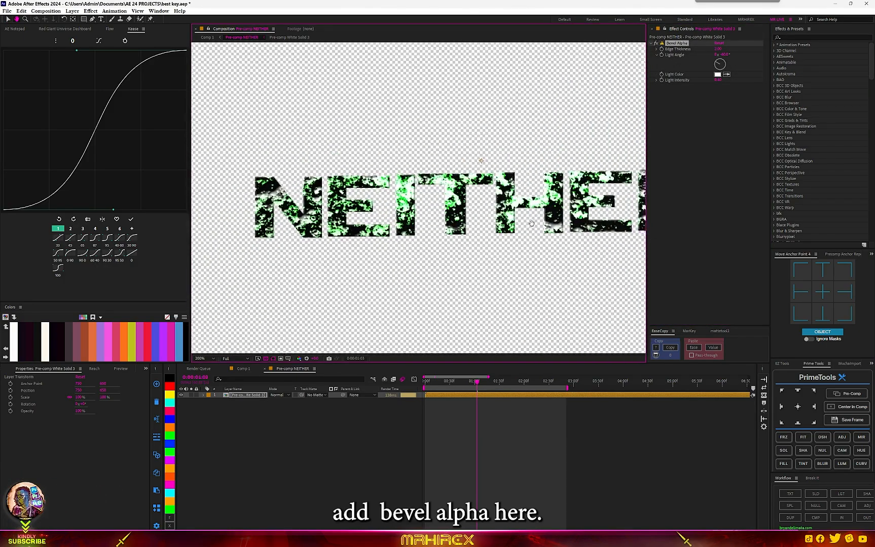
{"action": "mouse_move", "coordinate": [718, 50]}
{"action": "left_mouse_down"}
{"action": "mouse_move", "coordinate": [728, 49]}
{"action": "mouse_move", "coordinate": [719, 49]}
{"action": "left_mouse_up"}
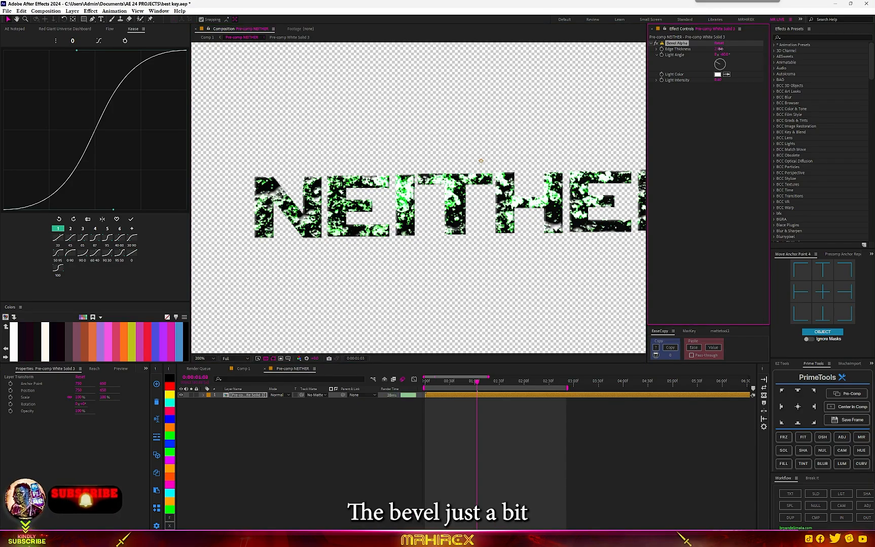
Step: Add the Shadow Studio 3 effect to the textured text pre-comp and inspect the shadow up close
{"action": "key", "text": "ctrl+space"}
{"action": "type", "text": "sh"}
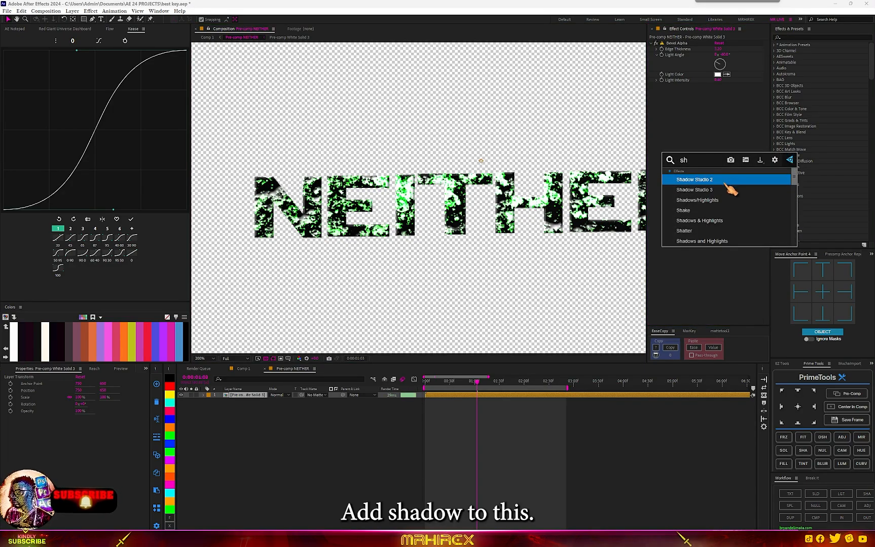
{"action": "left_click", "coordinate": [728, 189]}
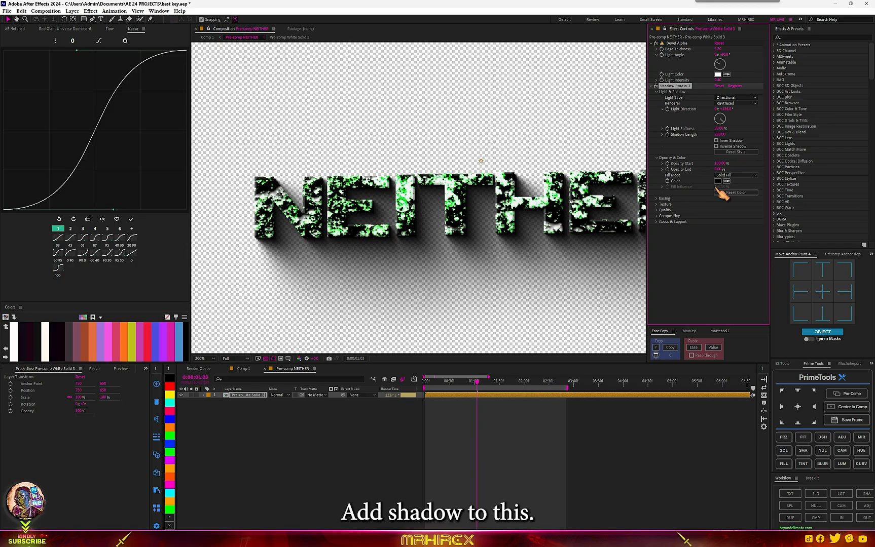
{"action": "scroll", "coordinate": [475, 231], "scroll_direction": "down", "scroll_amount": 3}
{"action": "scroll", "coordinate": [553, 221], "scroll_direction": "up", "scroll_amount": 3}
{"action": "scroll", "coordinate": [527, 225], "scroll_direction": "up", "scroll_amount": 2}
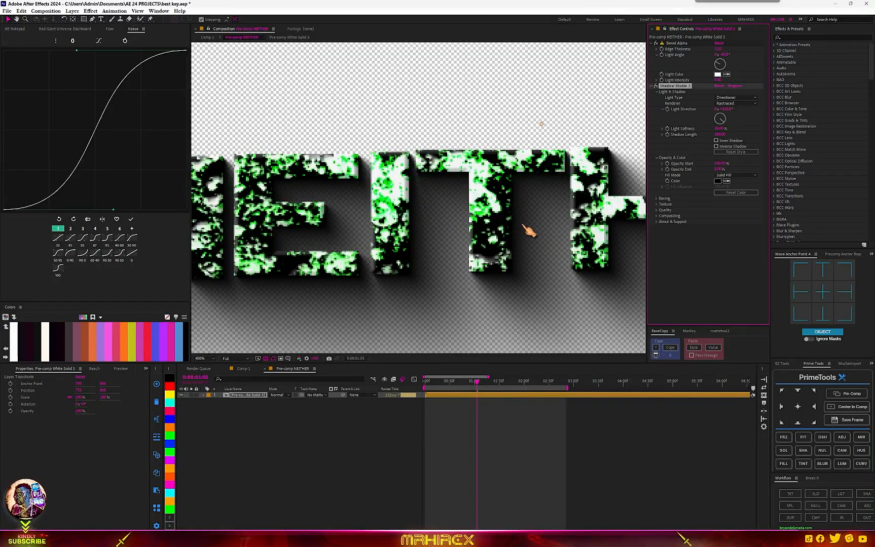
{"action": "scroll", "coordinate": [528, 230], "scroll_direction": "down", "scroll_amount": 1}
Step: Return to Comp 1 and add the Deep Glow 2 effect to the NEITHER pre-comp layer
{"action": "left_click", "coordinate": [245, 369]}
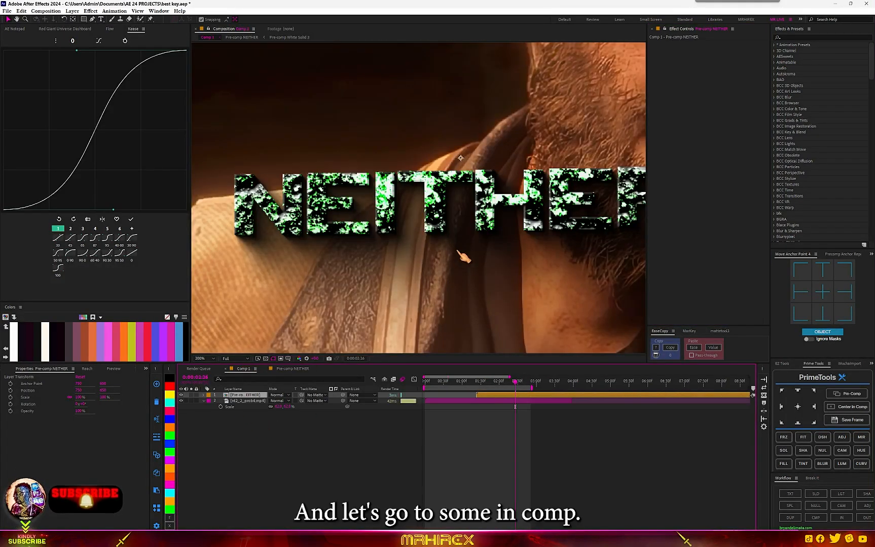
{"action": "scroll", "coordinate": [474, 249], "scroll_direction": "down", "scroll_amount": 3}
{"action": "scroll", "coordinate": [474, 250], "scroll_direction": "up", "scroll_amount": 2}
{"action": "key", "text": "ctrl+space"}
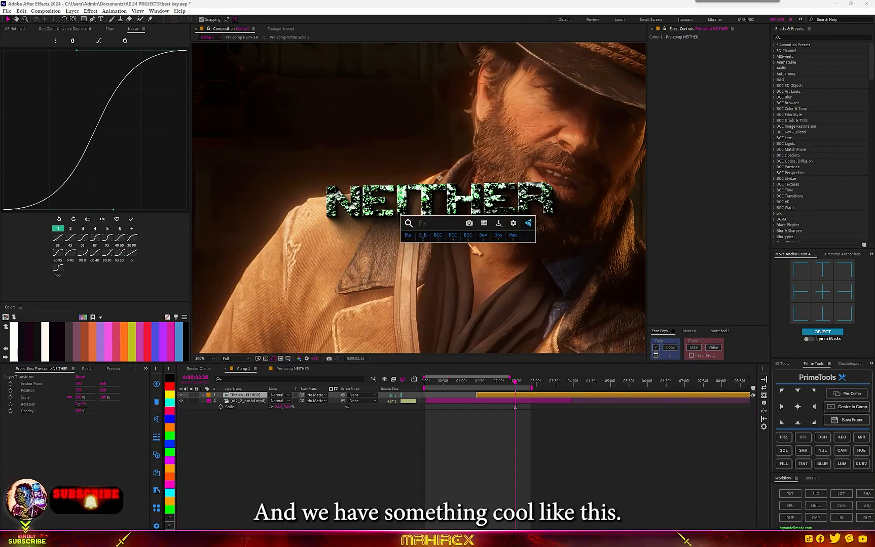
{"action": "type", "text": "deep"}
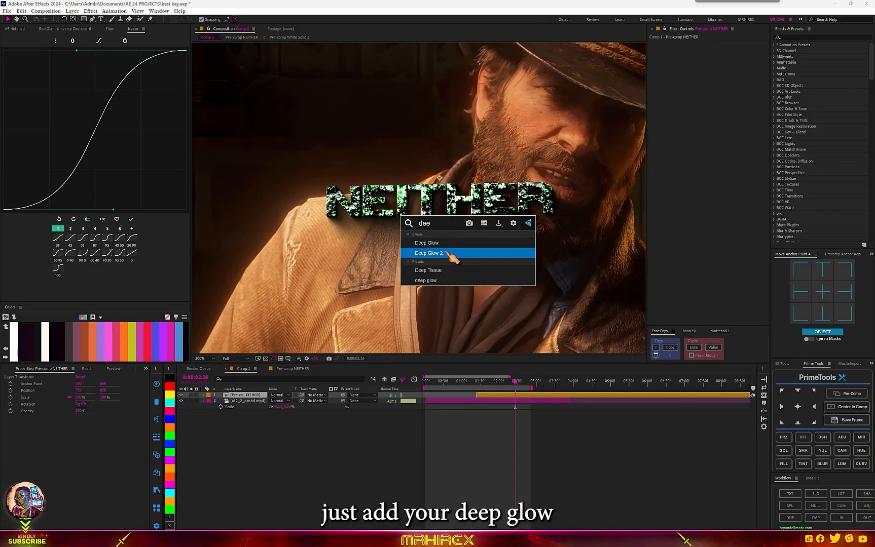
{"action": "left_click", "coordinate": [426, 253]}
{"action": "scroll", "coordinate": [530, 220], "scroll_direction": "up", "scroll_amount": 2}
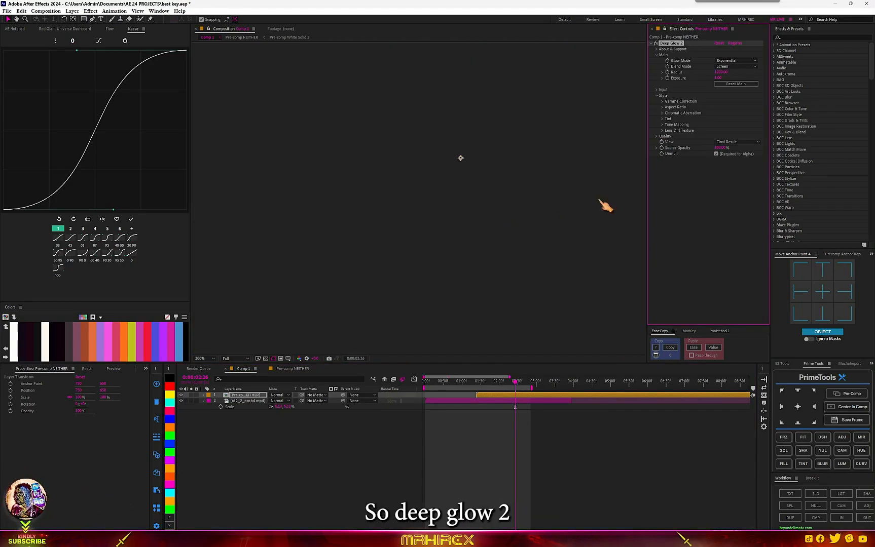
Step: Set the Deep Glow 2 tint mode to Duocolor and its inner color to dark green 024A04
{"action": "left_click", "coordinate": [664, 120]}
{"action": "left_click", "coordinate": [736, 125]}
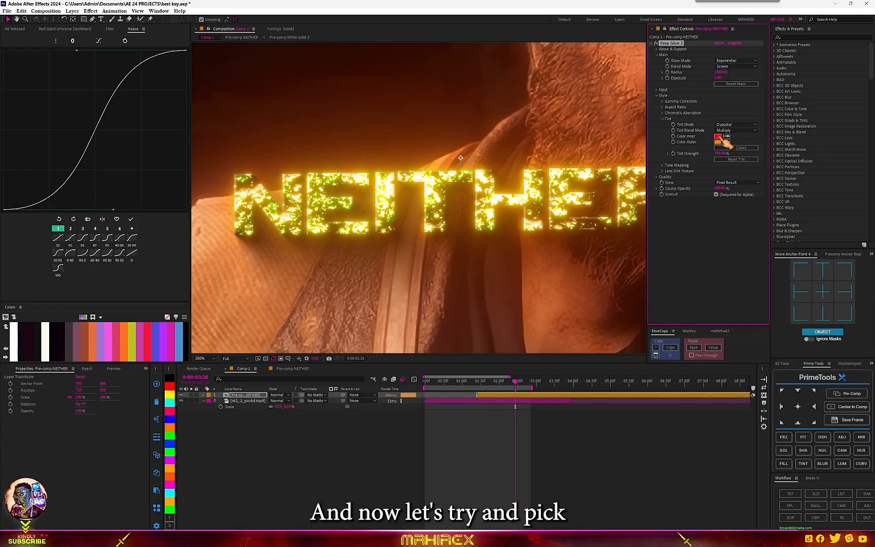
{"action": "left_click", "coordinate": [722, 139]}
{"action": "left_click", "coordinate": [604, 323]}
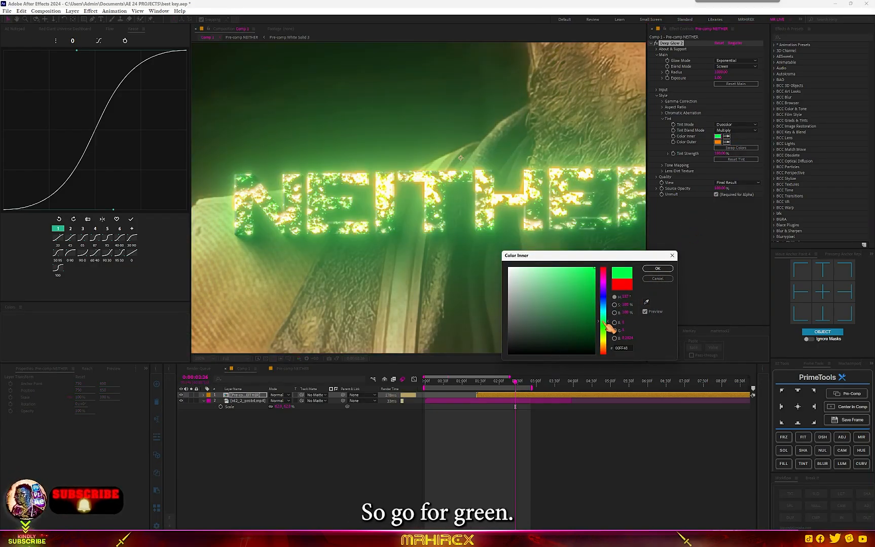
{"action": "left_click_drag", "start_coordinate": [603, 322], "coordinate": [593, 329]}
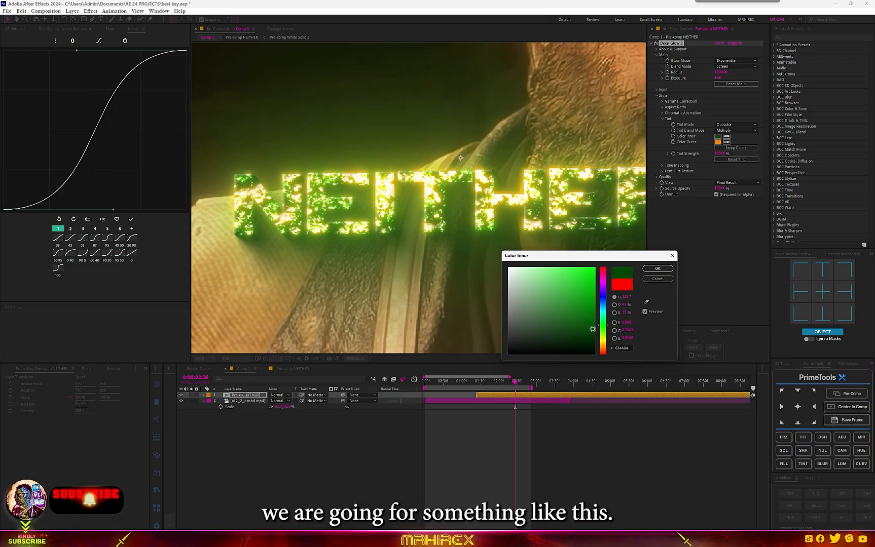
{"action": "left_click", "coordinate": [658, 269]}
Step: Set the Deep Glow 2 outer tint color to bright green 00E500
{"action": "left_click", "coordinate": [718, 142]}
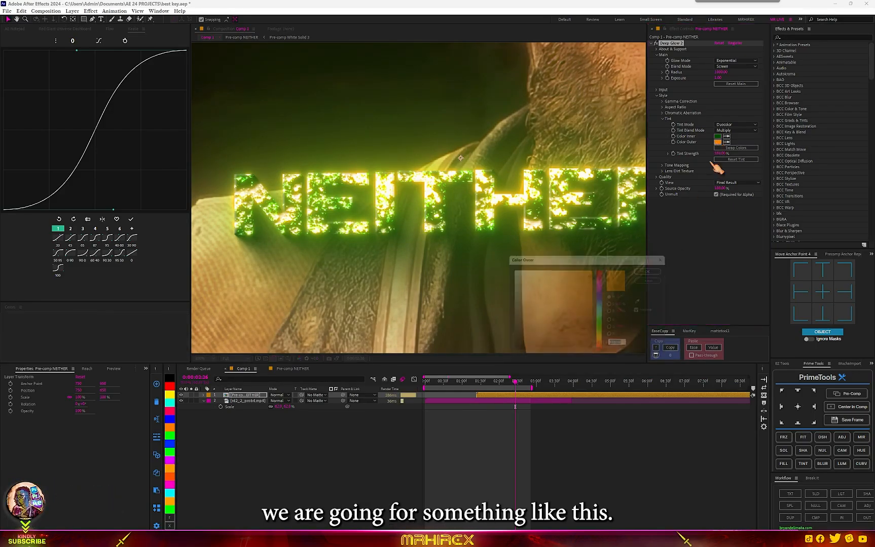
{"action": "left_click", "coordinate": [603, 326]}
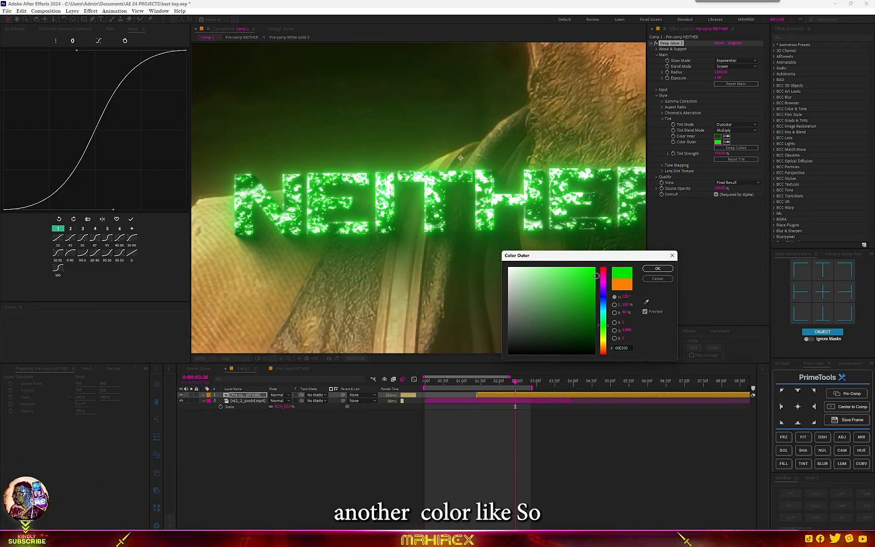
{"action": "left_click", "coordinate": [658, 268]}
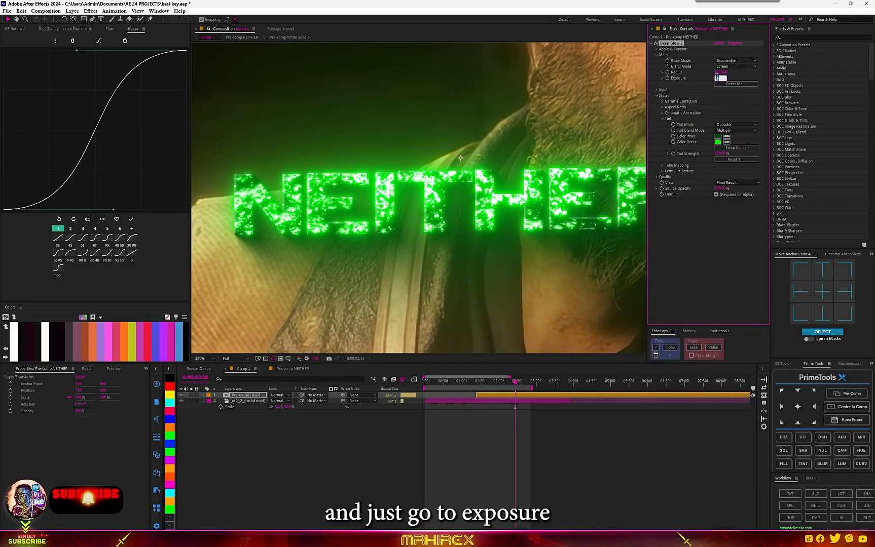
Step: Set the Deep Glow 2 exposure to 0.35 and check the glow over the clip
{"action": "type", "text": ".35"}
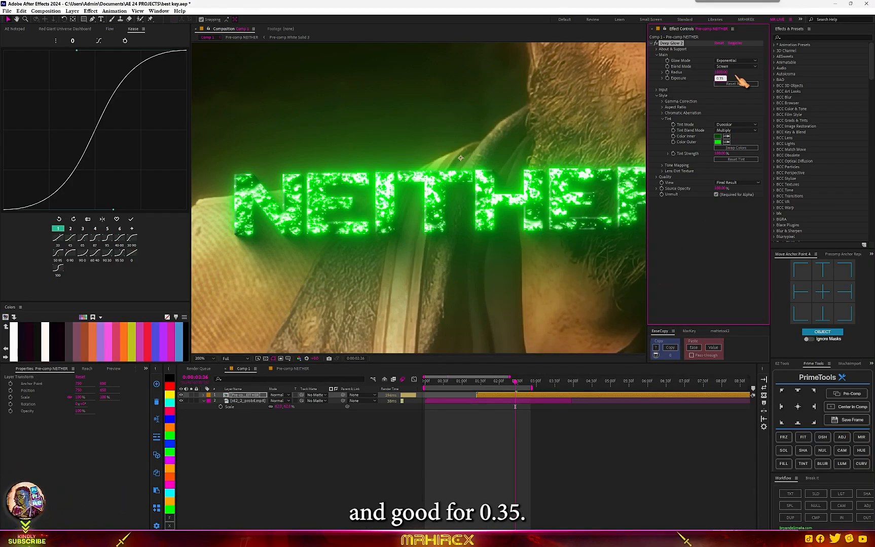
{"action": "key", "text": "Return"}
{"action": "scroll", "coordinate": [503, 248], "scroll_direction": "down", "scroll_amount": 3}
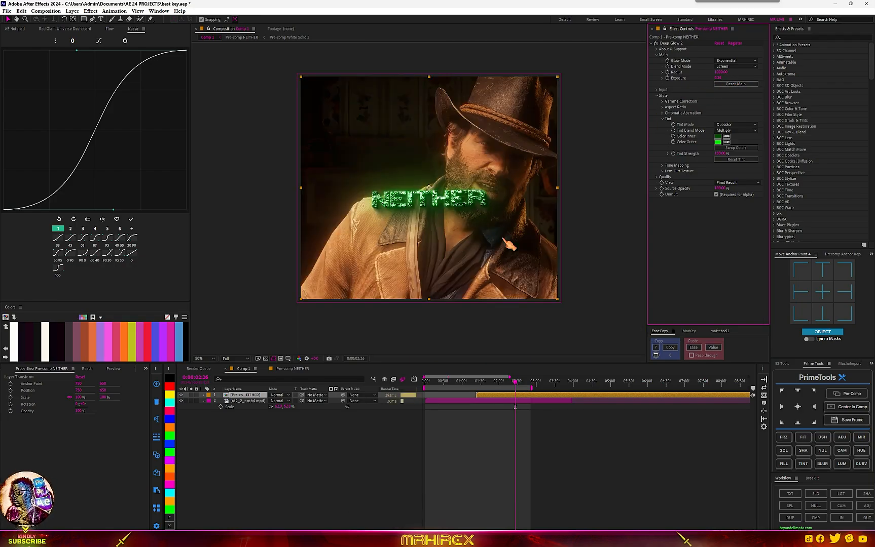
{"action": "scroll", "coordinate": [470, 245], "scroll_direction": "up", "scroll_amount": 2}
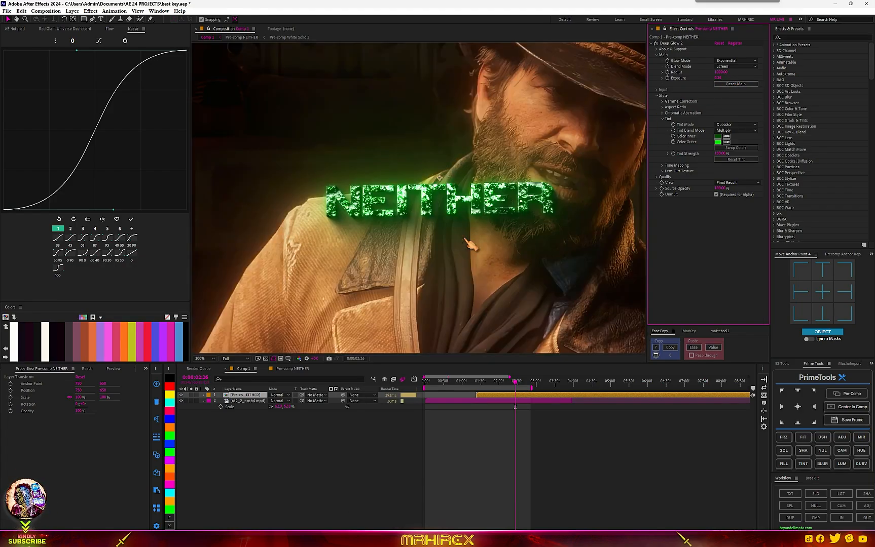
Step: Set the Deep Glow 2 exposure to 0.55 and radius to 700, and fine-tune the exposure slightly upward
{"action": "left_click", "coordinate": [720, 78]}
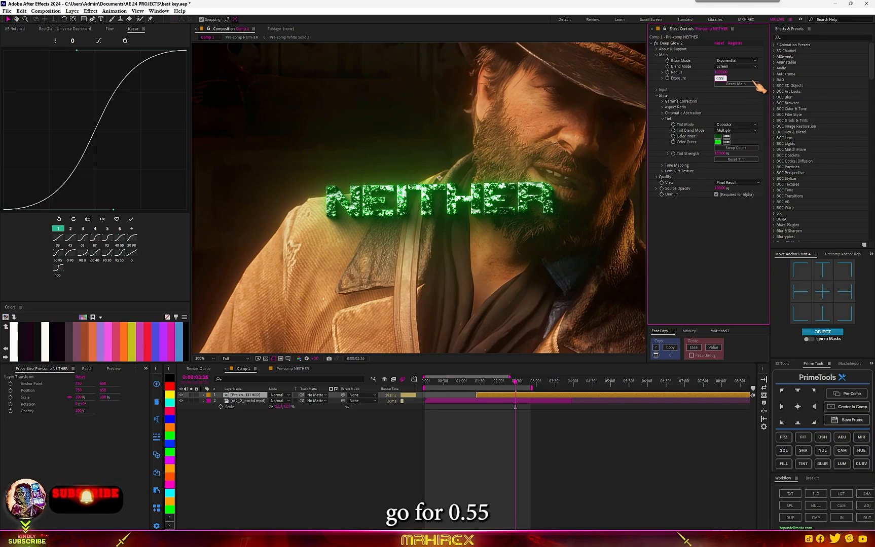
{"action": "type", "text": "0.55"}
{"action": "key", "text": "Return"}
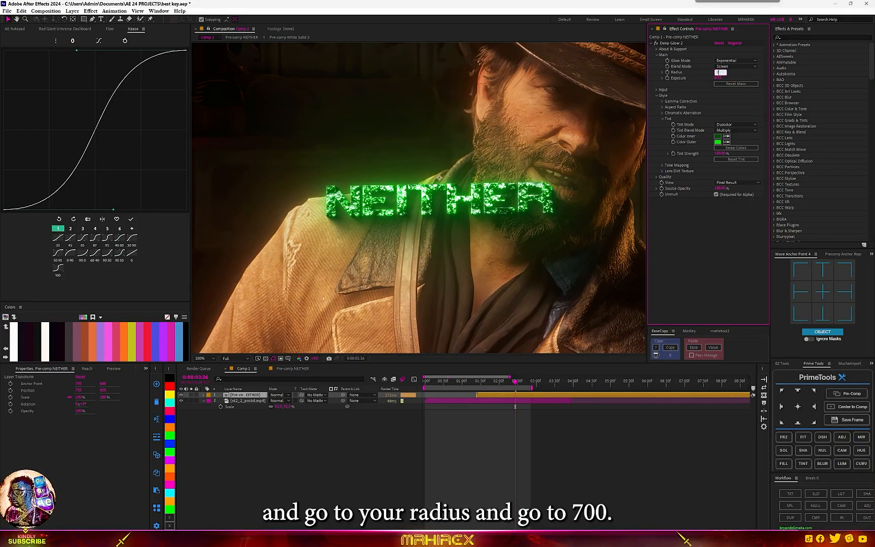
{"action": "key", "text": "Return"}
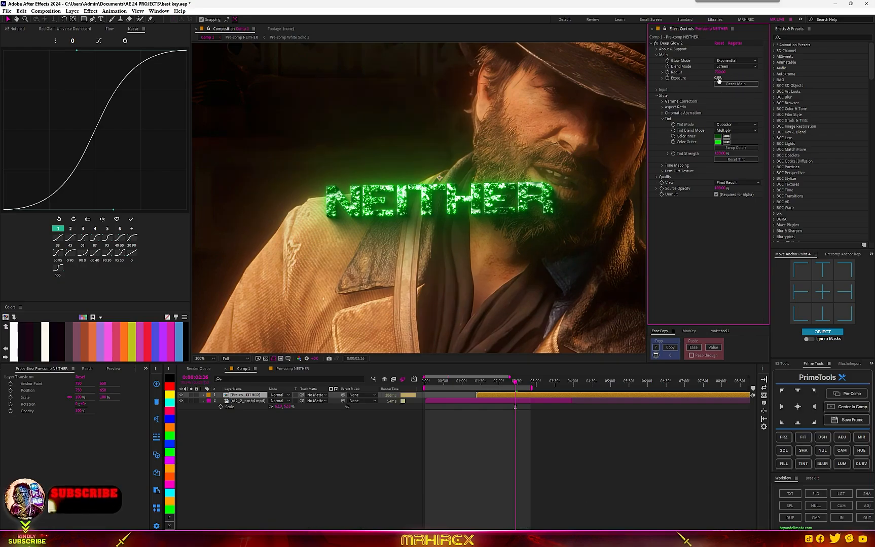
{"action": "left_click_drag", "start_coordinate": [719, 78], "coordinate": [725, 78]}
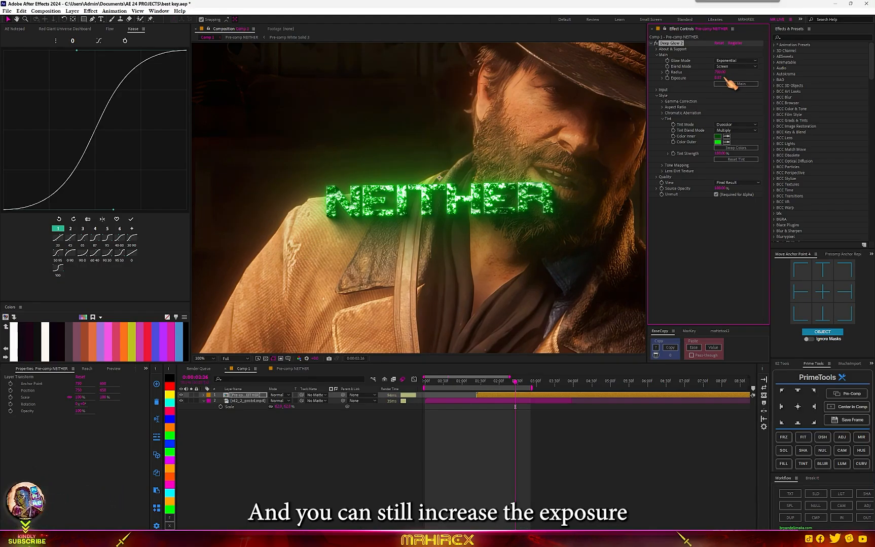
{"action": "key", "text": "period"}
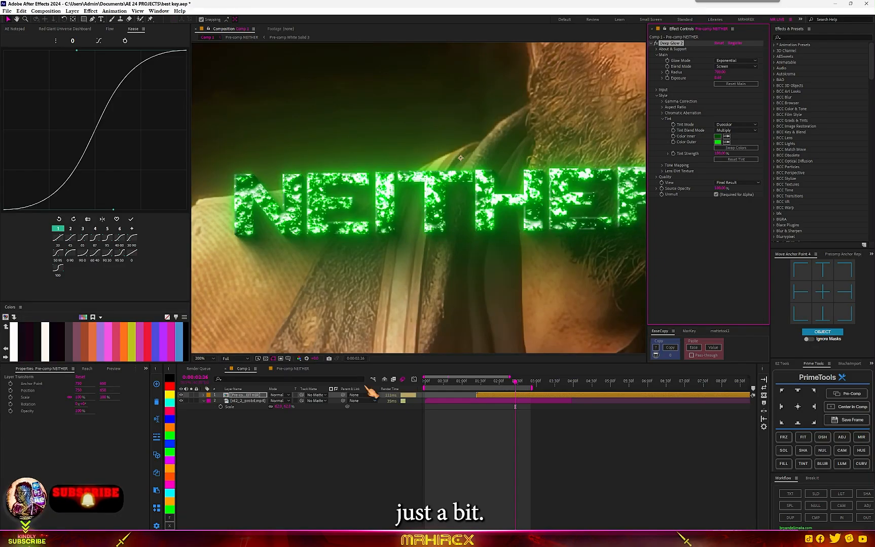
Step: Reopen the NEITHER pre-comp and add the Glow Pro effect with the Paint Swirls preset to its nested layer
{"action": "double_click", "coordinate": [249, 396]}
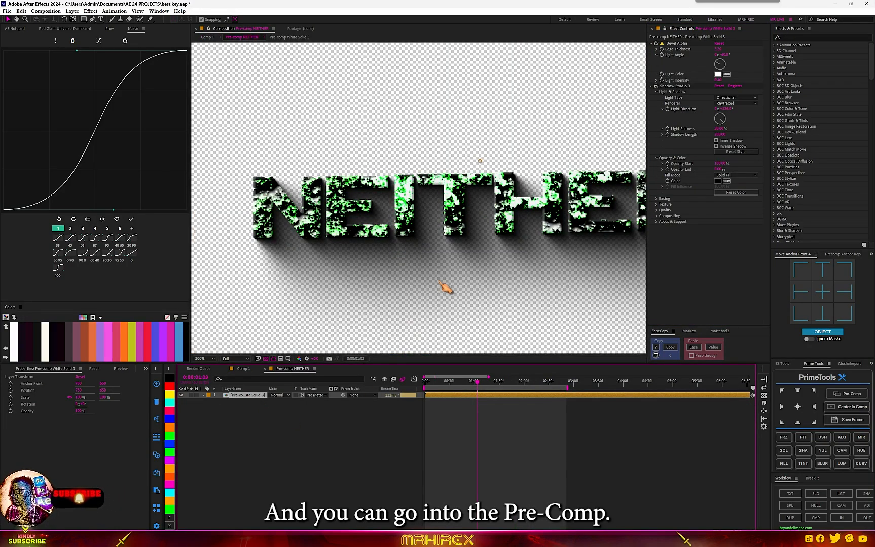
{"action": "key", "text": "ctrl+space"}
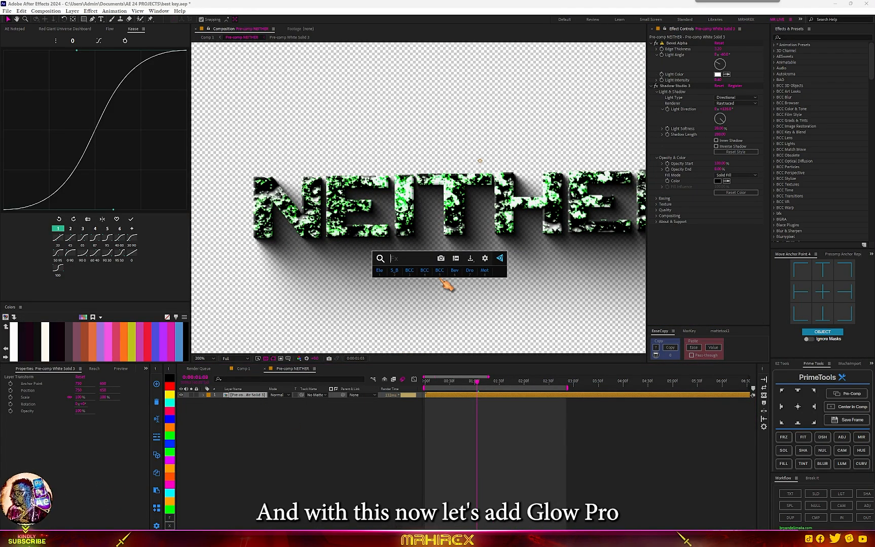
{"action": "type", "text": "glow"}
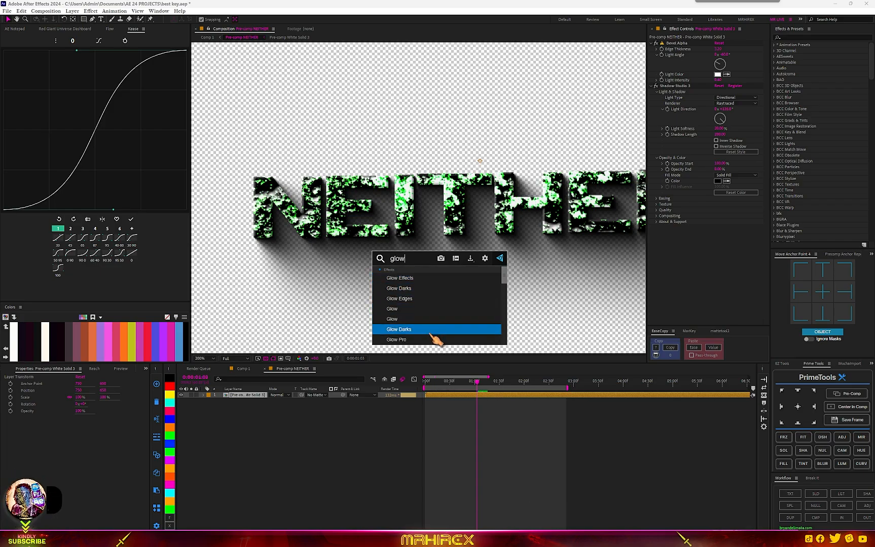
{"action": "left_click", "coordinate": [431, 340]}
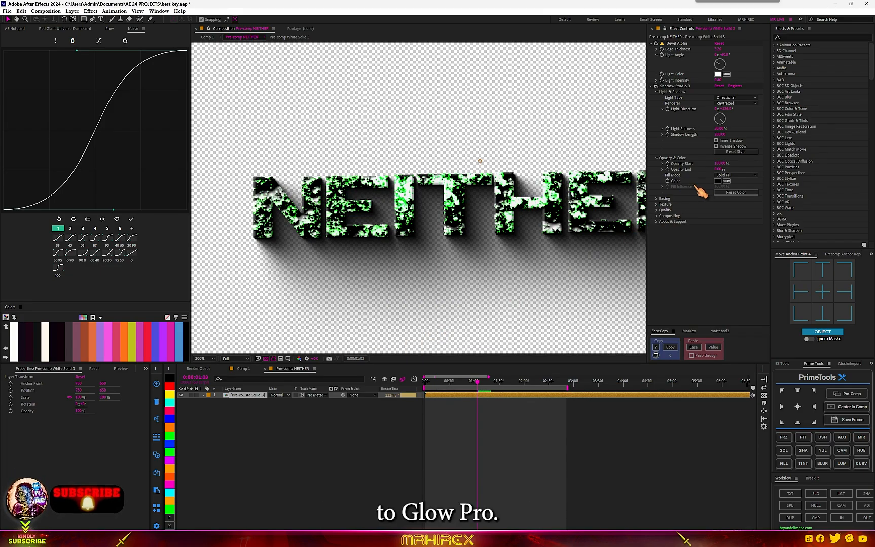
{"action": "left_click", "coordinate": [732, 247]}
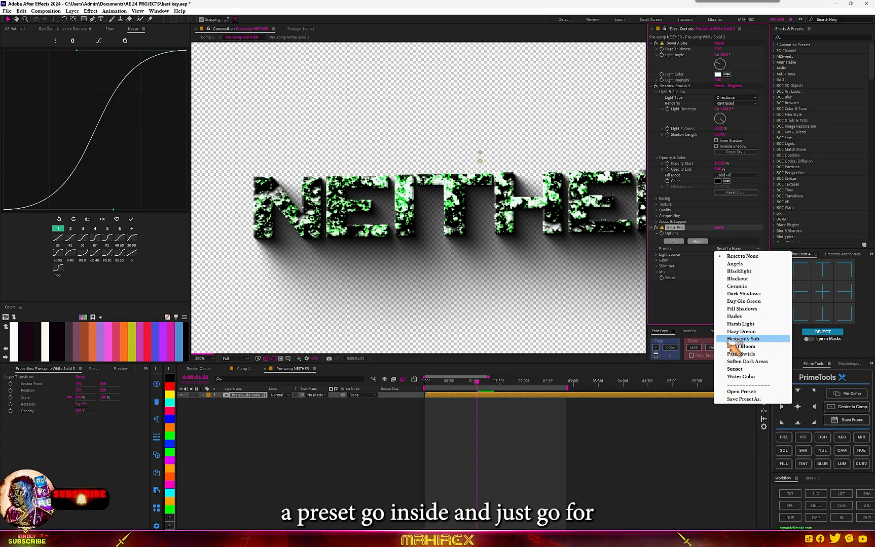
{"action": "left_click", "coordinate": [759, 355]}
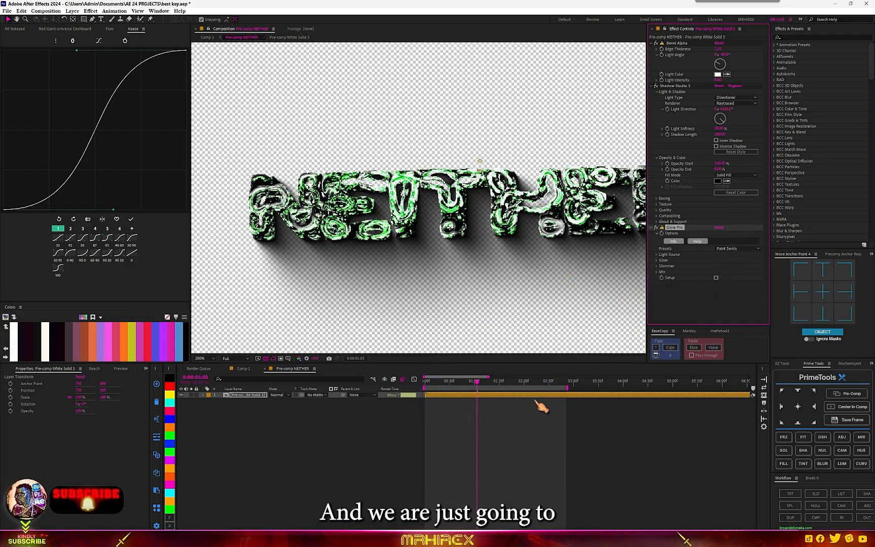
Step: At 0:00:02:04, set Glow Pro's Liquify mix value to -35 and enable keyframing for it
{"action": "left_click", "coordinate": [425, 384]}
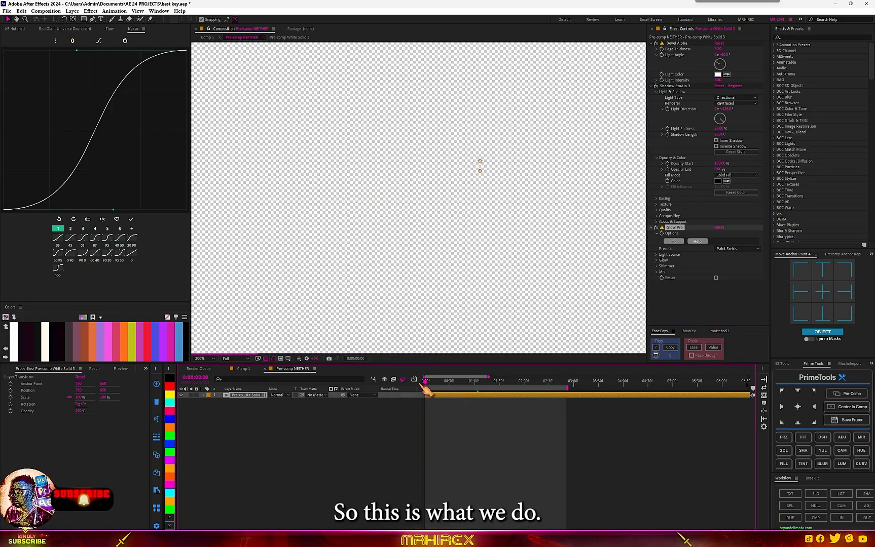
{"action": "left_click_drag", "start_coordinate": [427, 384], "coordinate": [440, 384]}
{"action": "scroll", "coordinate": [521, 305], "scroll_direction": "down", "scroll_amount": 5}
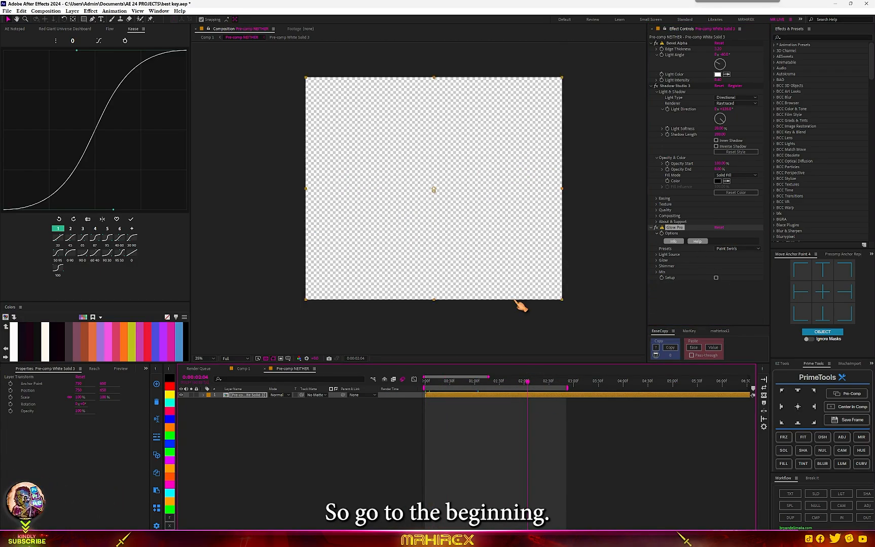
{"action": "left_click", "coordinate": [528, 382]}
{"action": "key", "text": "slash"}
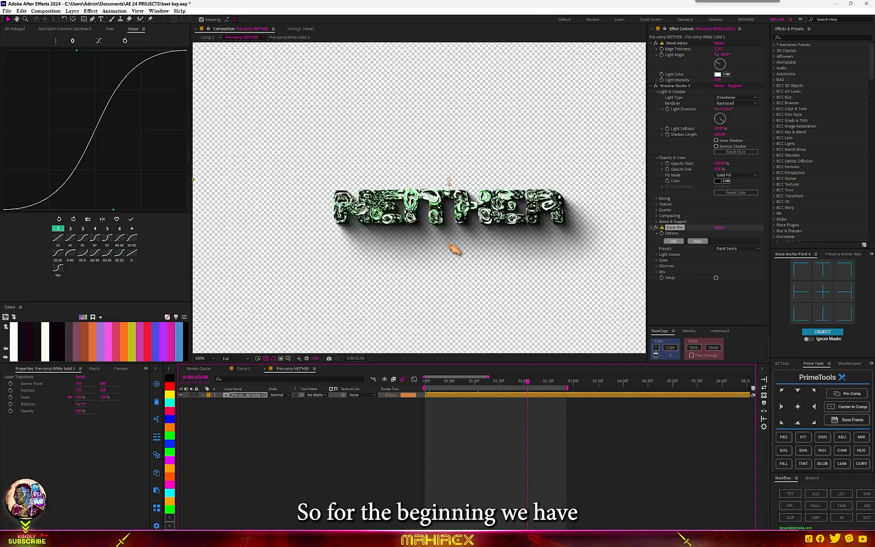
{"action": "left_click", "coordinate": [659, 272]}
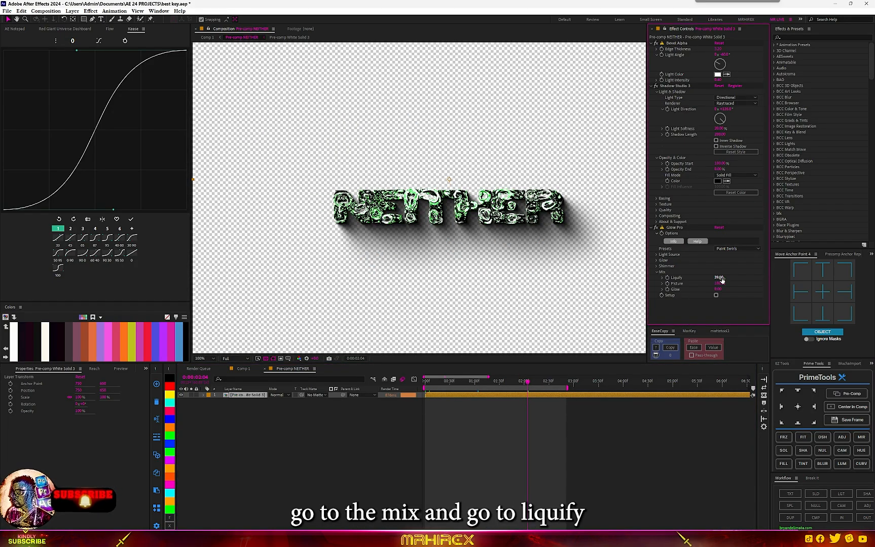
{"action": "left_click", "coordinate": [719, 278]}
{"action": "left_click_drag", "start_coordinate": [714, 276], "coordinate": [700, 278]}
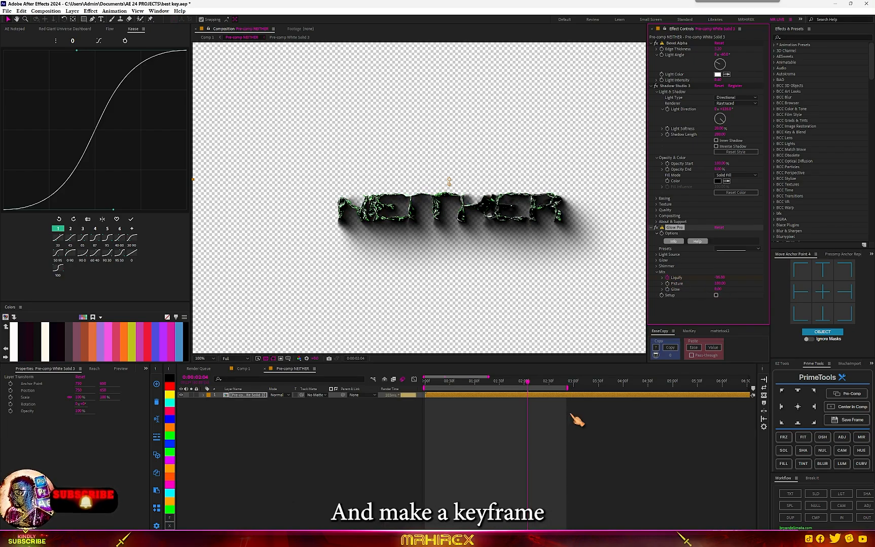
Step: Move the Liquify keyframe to near the start, reset Liquify at 0:00:02:04, and preview the transition
{"action": "key", "text": "u"}
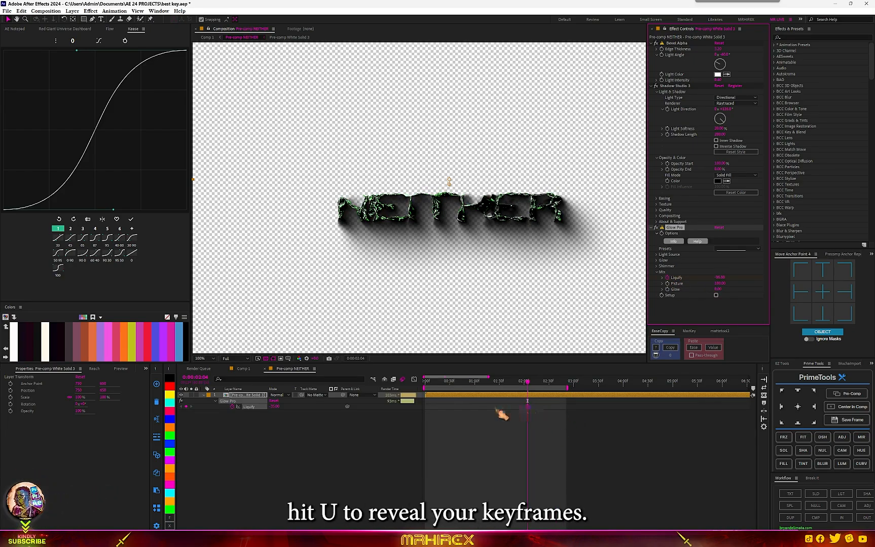
{"action": "left_click_drag", "start_coordinate": [500, 412], "coordinate": [430, 411]}
{"action": "right_click", "coordinate": [722, 280]}
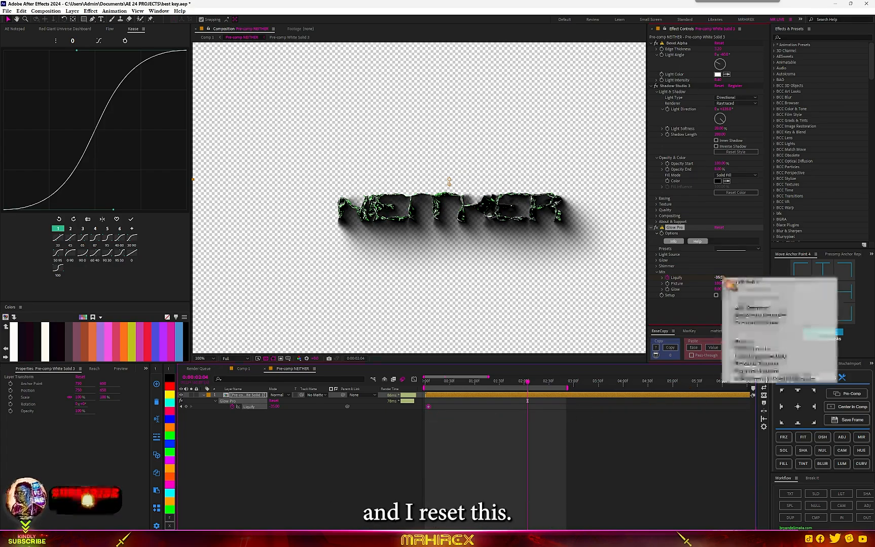
{"action": "left_click", "coordinate": [778, 349]}
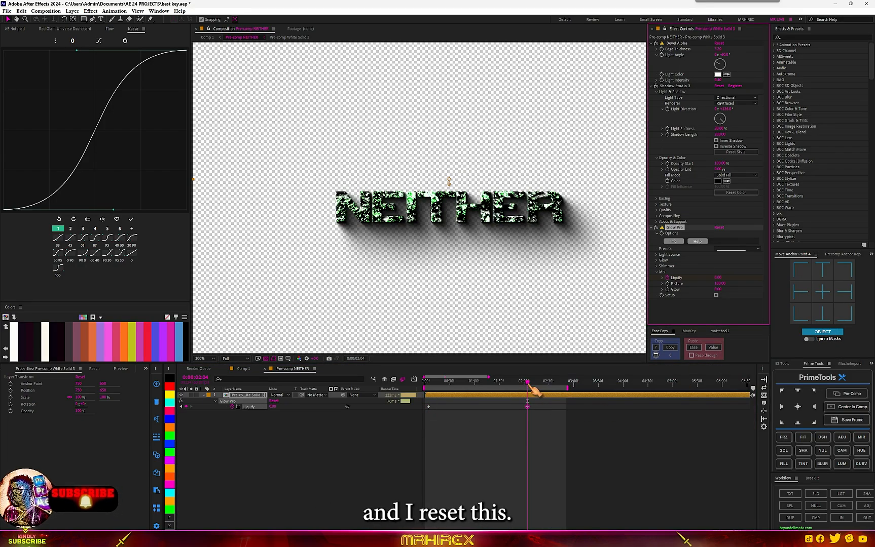
{"action": "left_click_drag", "start_coordinate": [527, 382], "coordinate": [460, 390]}
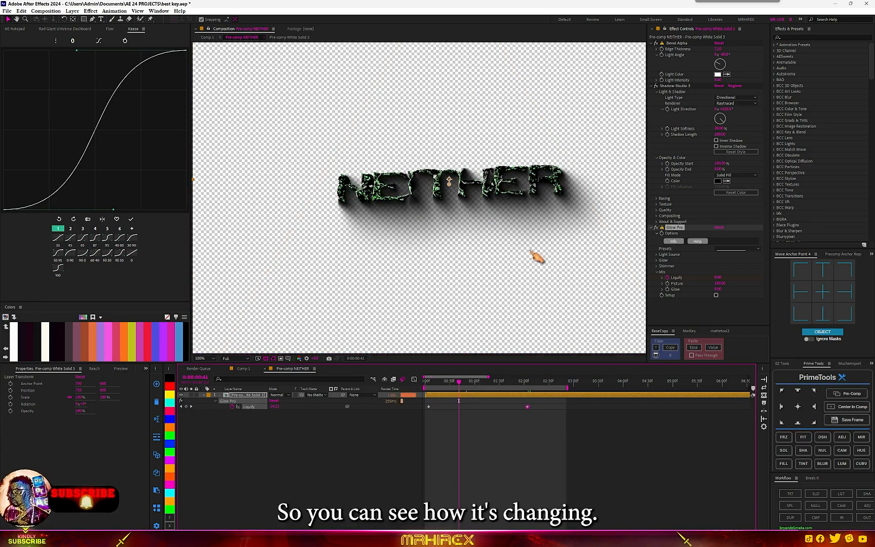
Step: Return to the main composition and examine the glowing NEITHER texture at different times and zoom levels
{"action": "left_click", "coordinate": [264, 369]}
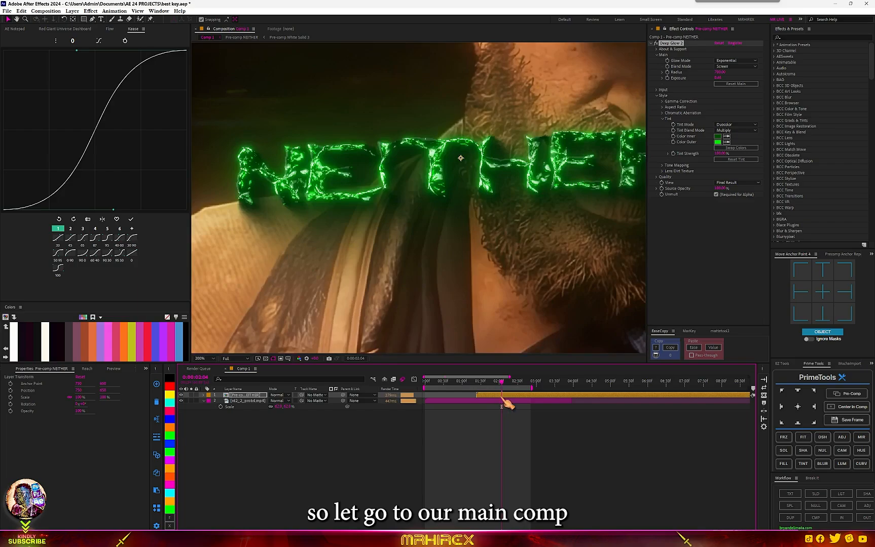
{"action": "scroll", "coordinate": [467, 268], "scroll_direction": "down", "scroll_amount": 3}
{"action": "scroll", "coordinate": [468, 215], "scroll_direction": "up", "scroll_amount": 2}
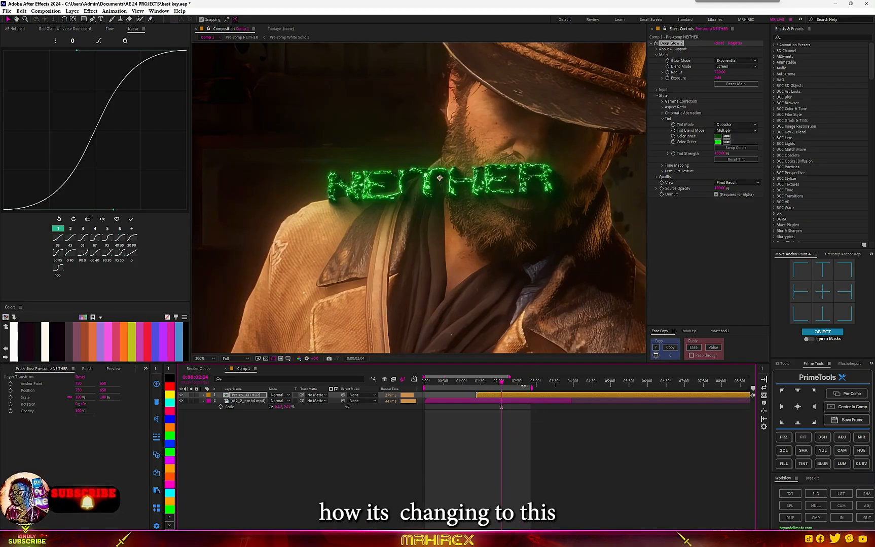
{"action": "left_click", "coordinate": [525, 384]}
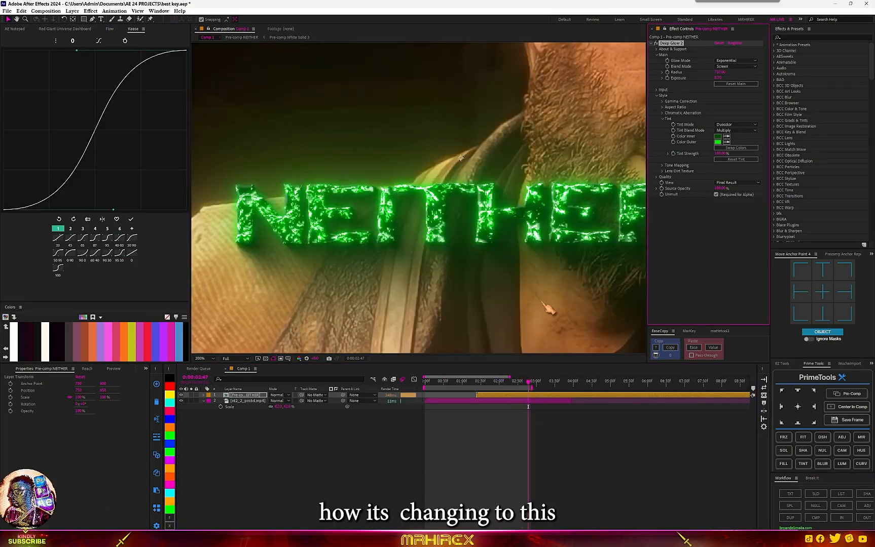
{"action": "scroll", "coordinate": [546, 306], "scroll_direction": "down", "scroll_amount": 2}
{"action": "scroll", "coordinate": [449, 246], "scroll_direction": "up", "scroll_amount": 2}
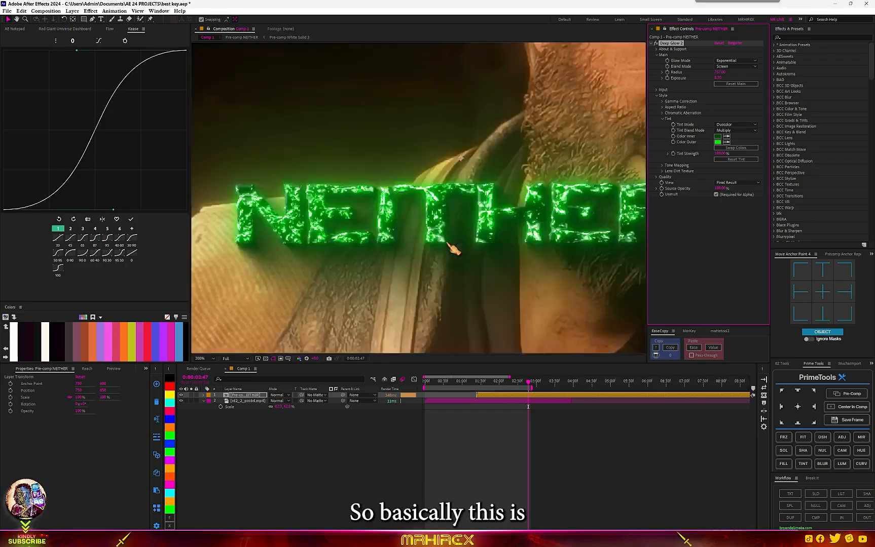
{"action": "scroll", "coordinate": [473, 315], "scroll_direction": "down", "scroll_amount": 2}
{"action": "scroll", "coordinate": [463, 302], "scroll_direction": "up", "scroll_amount": 2}
{"action": "scroll", "coordinate": [278, 246], "scroll_direction": "up", "scroll_amount": 1}
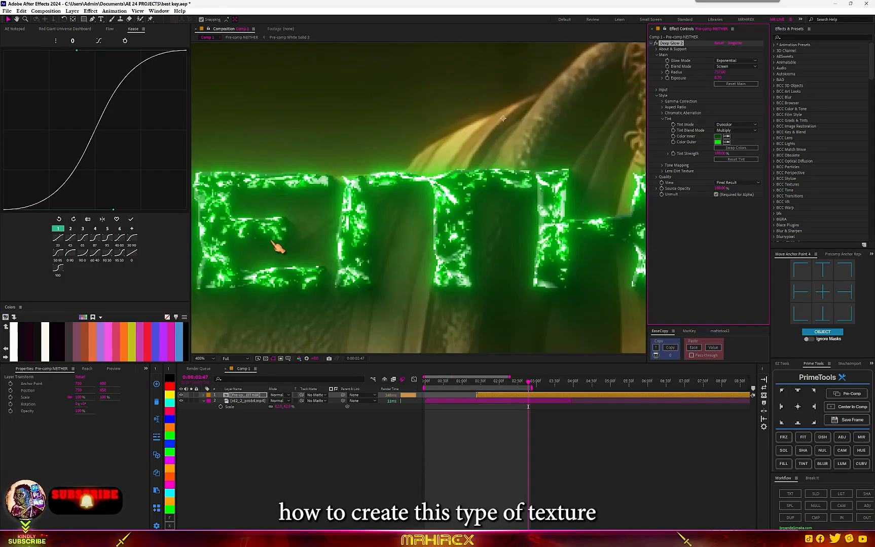
{"action": "scroll", "coordinate": [396, 272], "scroll_direction": "down", "scroll_amount": 1}
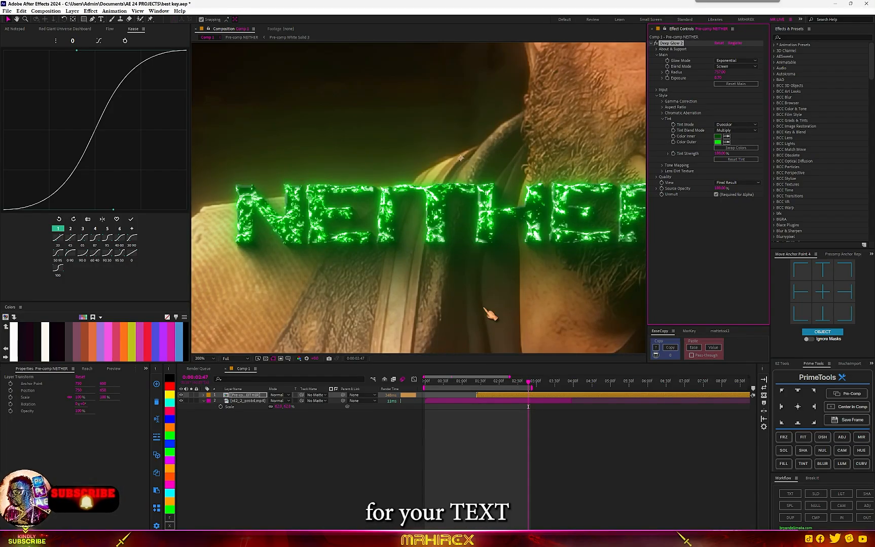
{"action": "scroll", "coordinate": [486, 311], "scroll_direction": "down", "scroll_amount": 2}
{"action": "scroll", "coordinate": [448, 245], "scroll_direction": "up", "scroll_amount": 2}
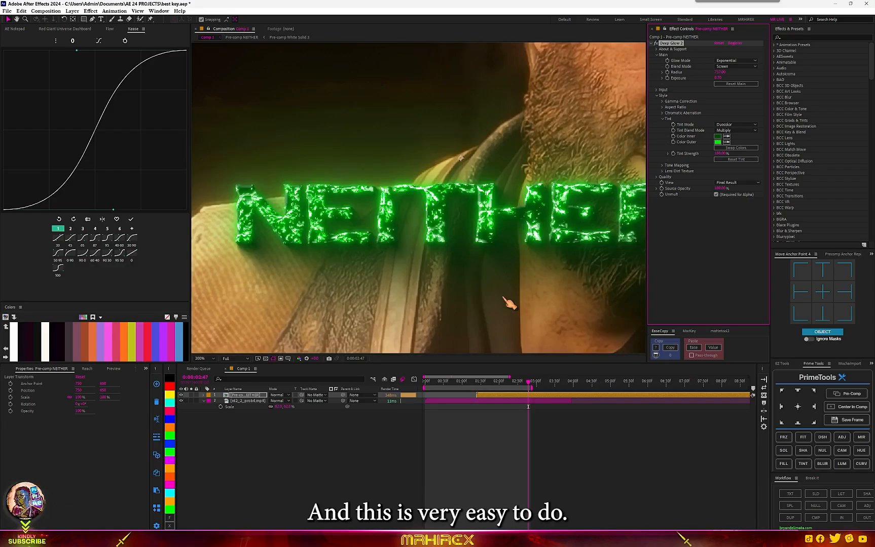
Step: Open the nested White Solid 3 pre-comp and change the solid's Texturize tint to red
{"action": "left_click", "coordinate": [498, 395]}
{"action": "double_click", "coordinate": [497, 395]}
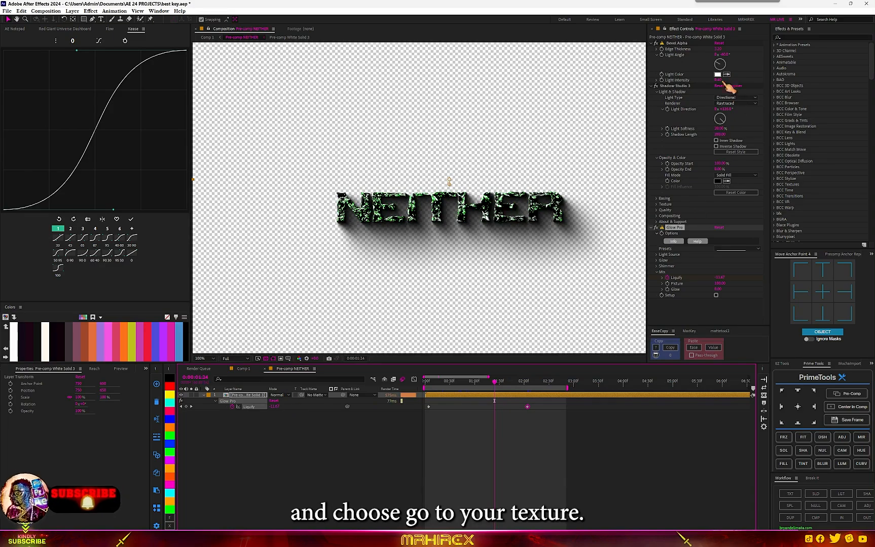
{"action": "double_click", "coordinate": [249, 395]}
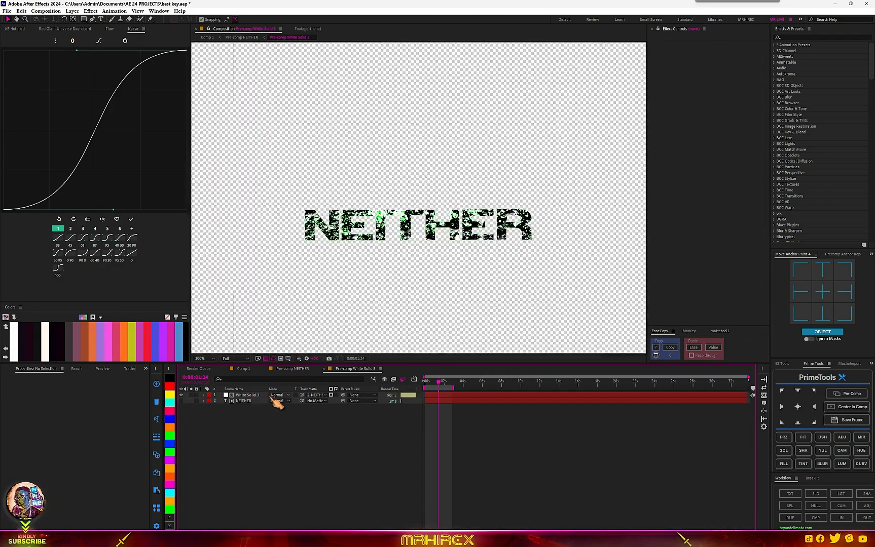
{"action": "left_click", "coordinate": [256, 395]}
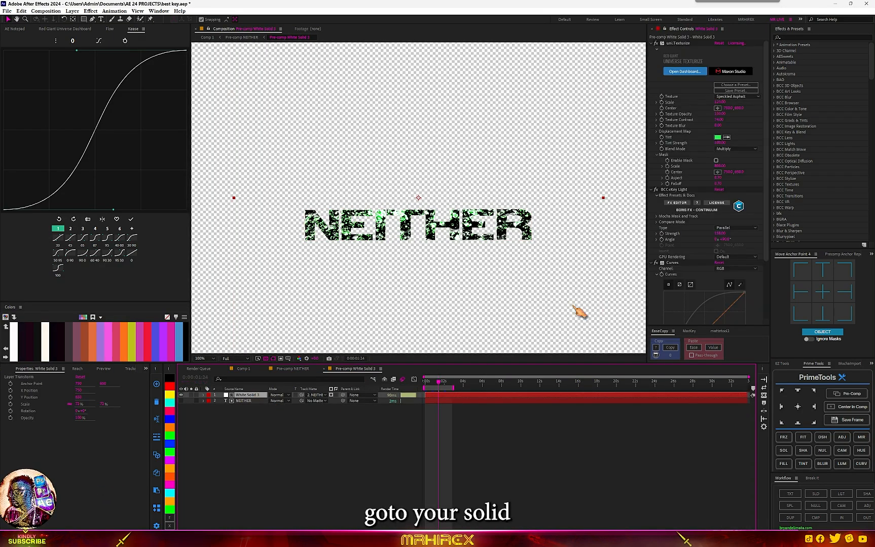
{"action": "left_click", "coordinate": [718, 137]}
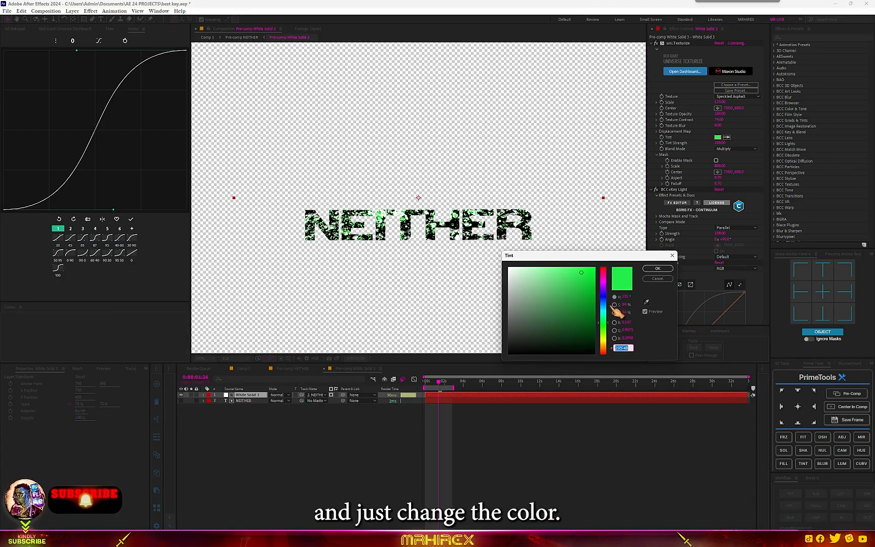
{"action": "mouse_move", "coordinate": [603, 290]}
{"action": "left_mouse_down"}
{"action": "mouse_move", "coordinate": [607, 258]}
{"action": "mouse_move", "coordinate": [577, 287]}
{"action": "mouse_move", "coordinate": [618, 256]}
{"action": "left_mouse_up"}
{"action": "left_click", "coordinate": [657, 269]}
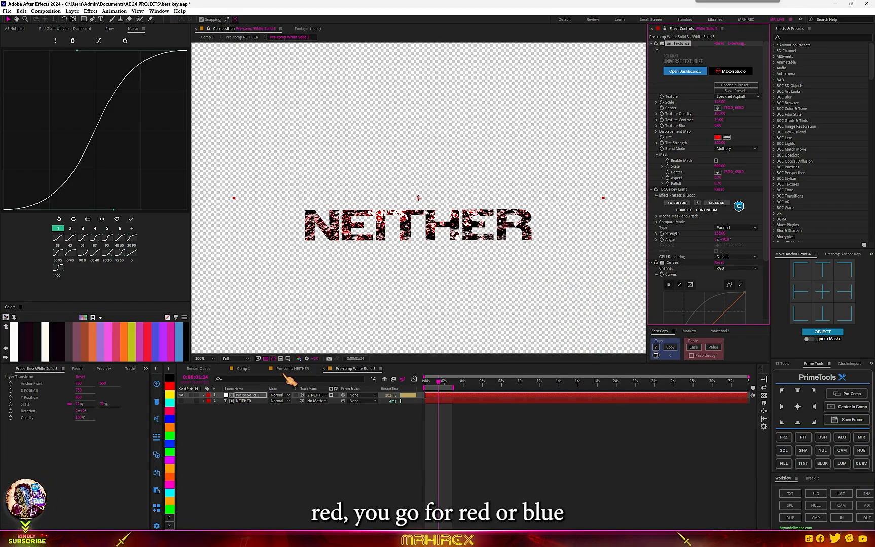
Step: In Comp 1, set the Deep Glow 2 inner tint color to deep red 4D0000
{"action": "left_click", "coordinate": [244, 368]}
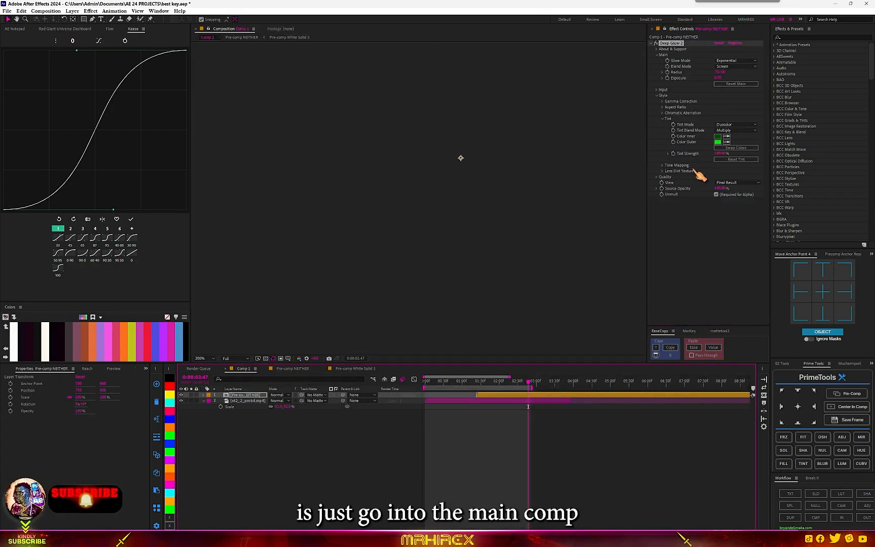
{"action": "left_click", "coordinate": [719, 136]}
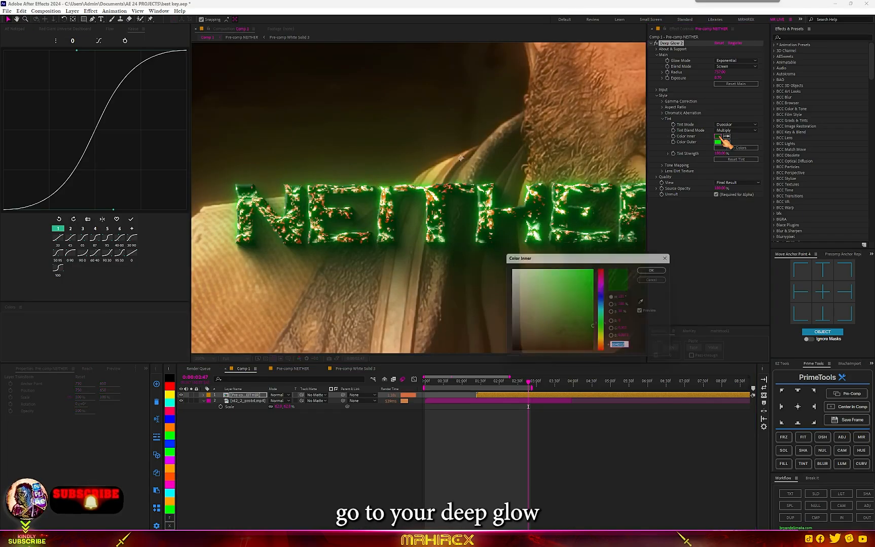
{"action": "left_click_drag", "start_coordinate": [611, 313], "coordinate": [611, 250]}
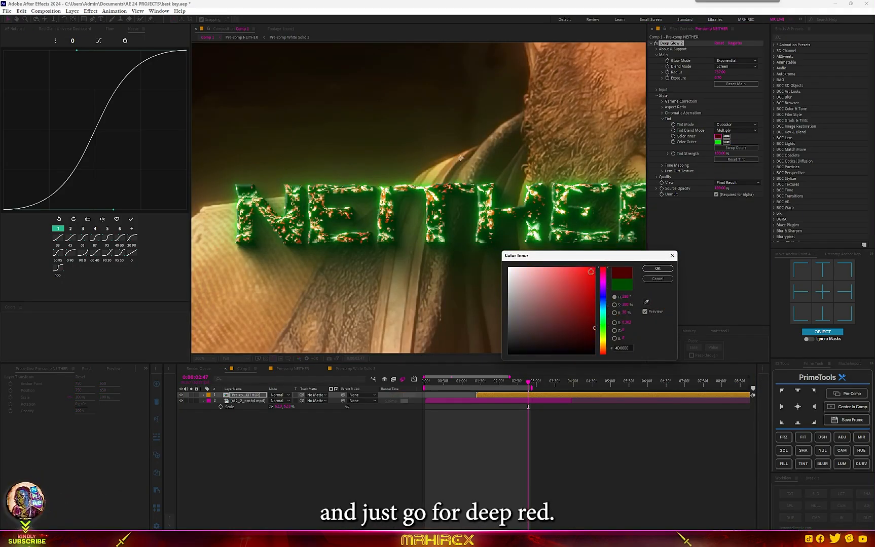
{"action": "left_click", "coordinate": [657, 269]}
Step: Set the Deep Glow 2 outer tint color to light red
{"action": "left_click", "coordinate": [719, 142]}
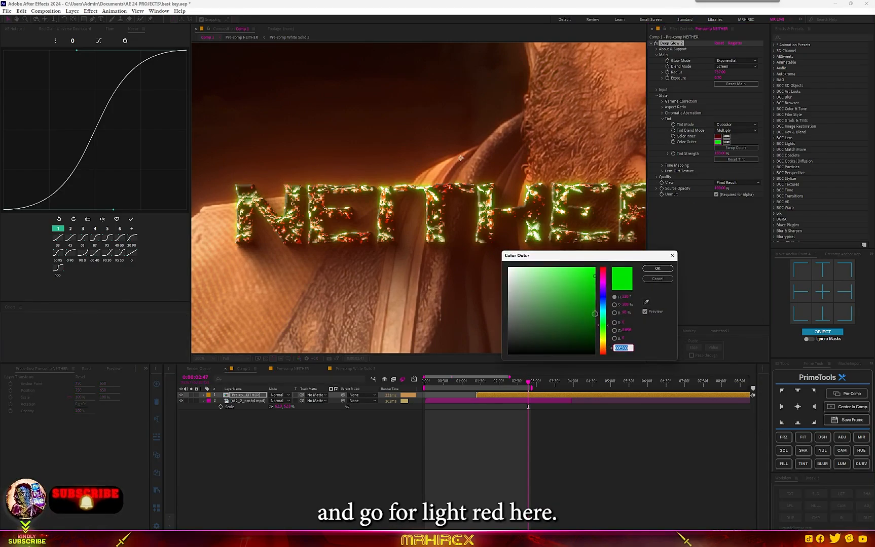
{"action": "left_click", "coordinate": [603, 269]}
{"action": "left_click", "coordinate": [550, 266]}
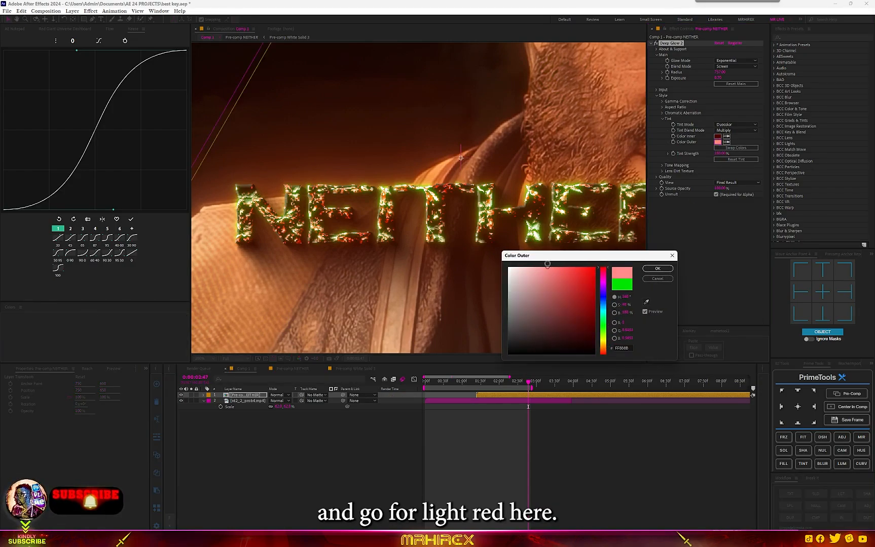
{"action": "left_click", "coordinate": [667, 270]}
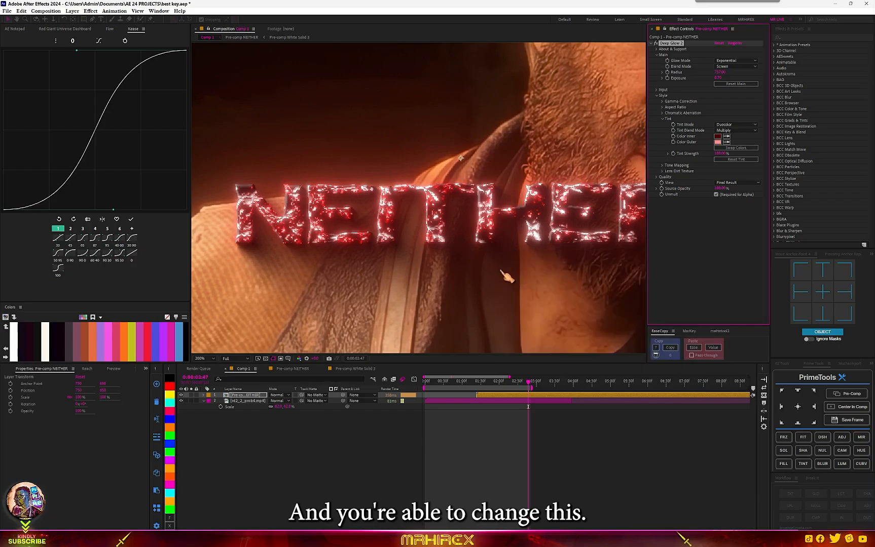
Step: Reopen the NEITHER pre-comp, scrub through the red text's Liquify animation, and return to Comp 1
{"action": "double_click", "coordinate": [246, 395]}
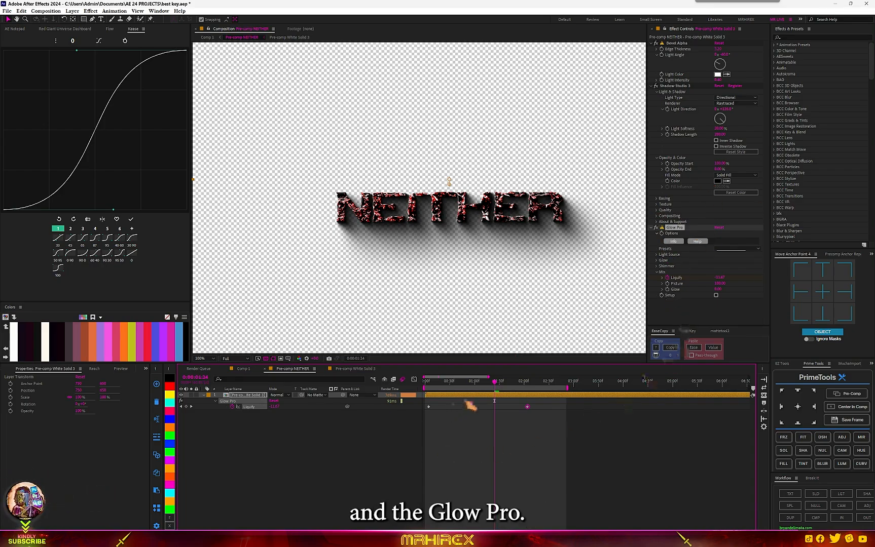
{"action": "left_click", "coordinate": [464, 381]}
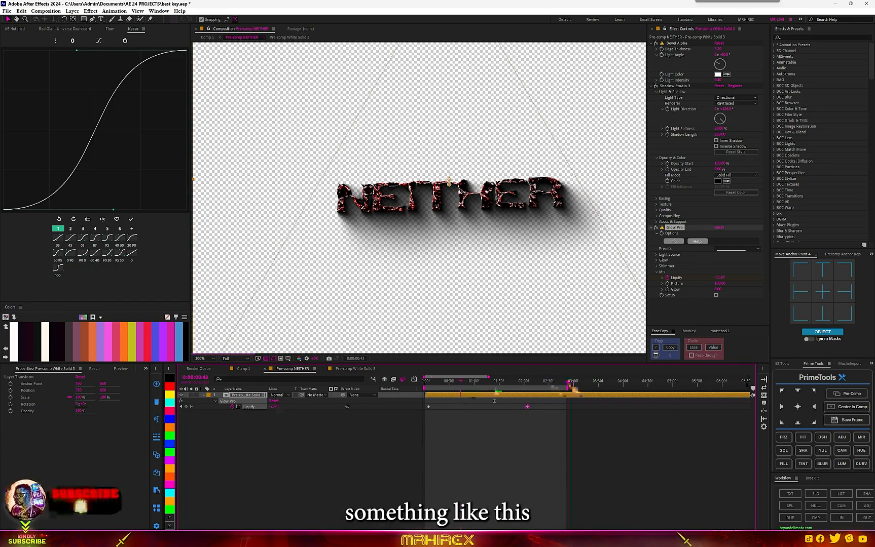
{"action": "left_click", "coordinate": [568, 384]}
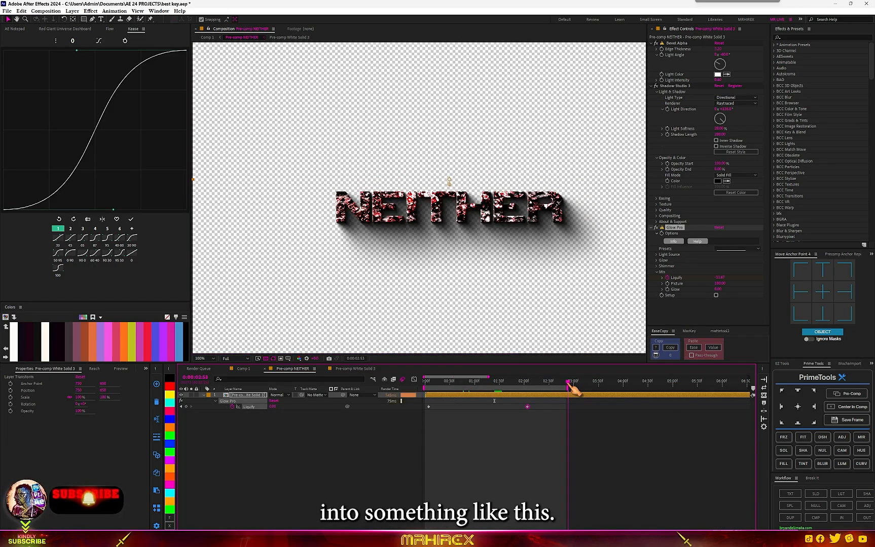
{"action": "left_click_drag", "start_coordinate": [571, 387], "coordinate": [483, 384]}
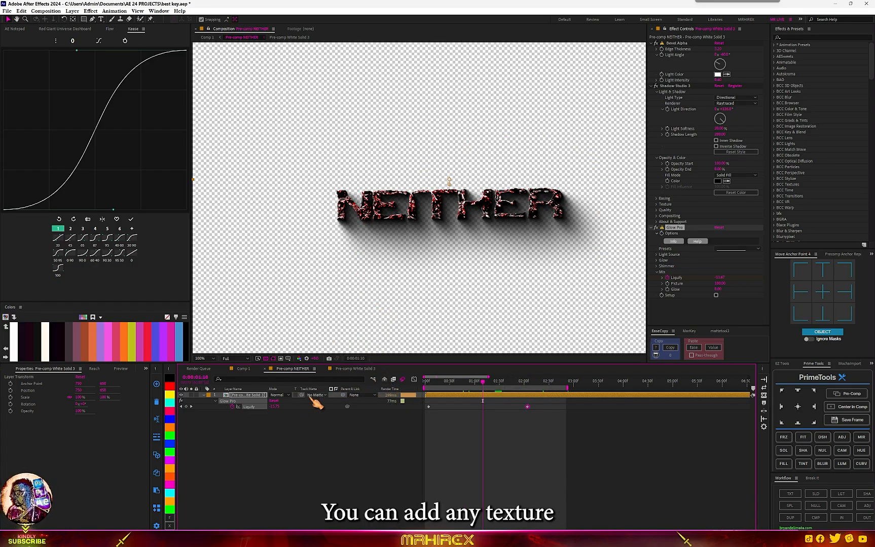
{"action": "left_click", "coordinate": [245, 369]}
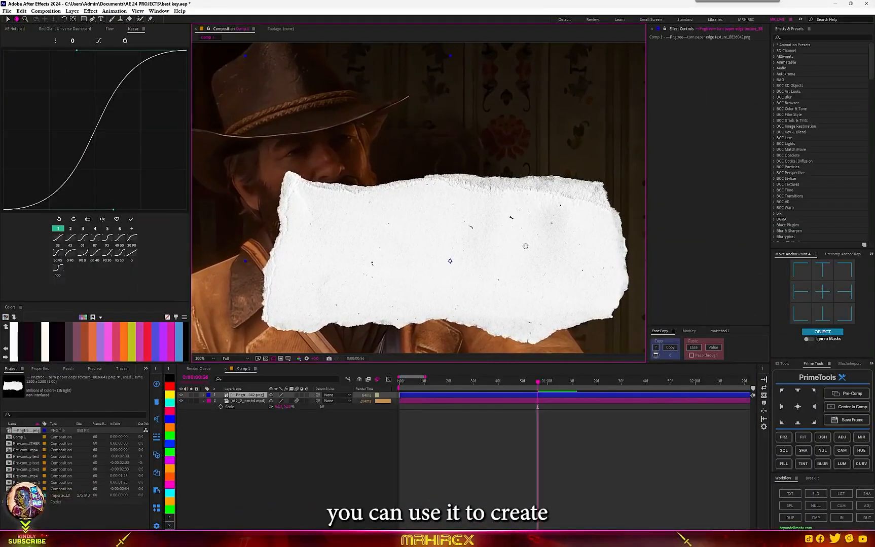
Step: Add a text layer reading NEITHER and position it over the middle of the torn paper
{"action": "key", "text": "v"}
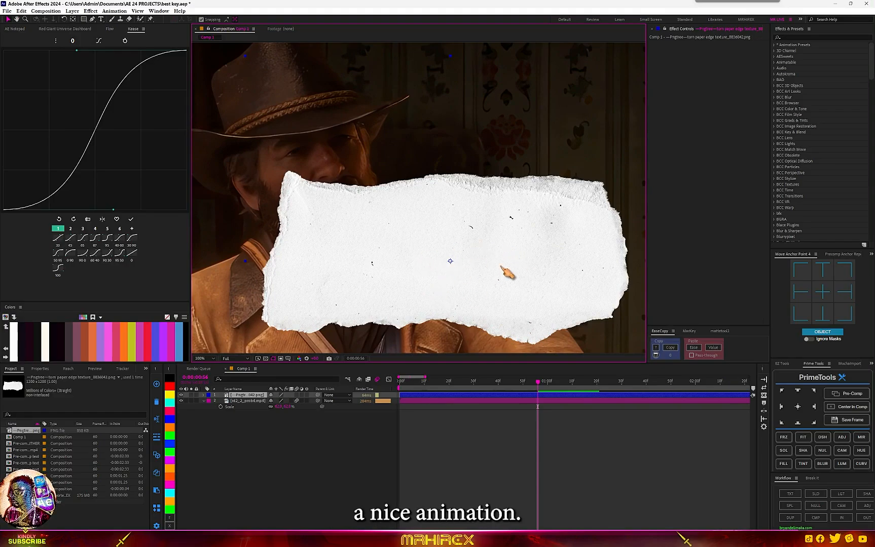
{"action": "left_click", "coordinate": [789, 494]}
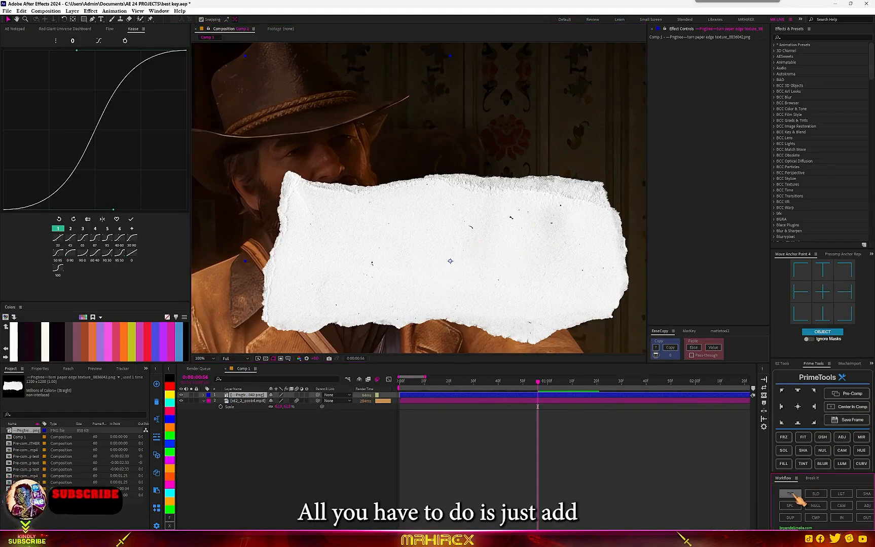
{"action": "double_click", "coordinate": [464, 248]}
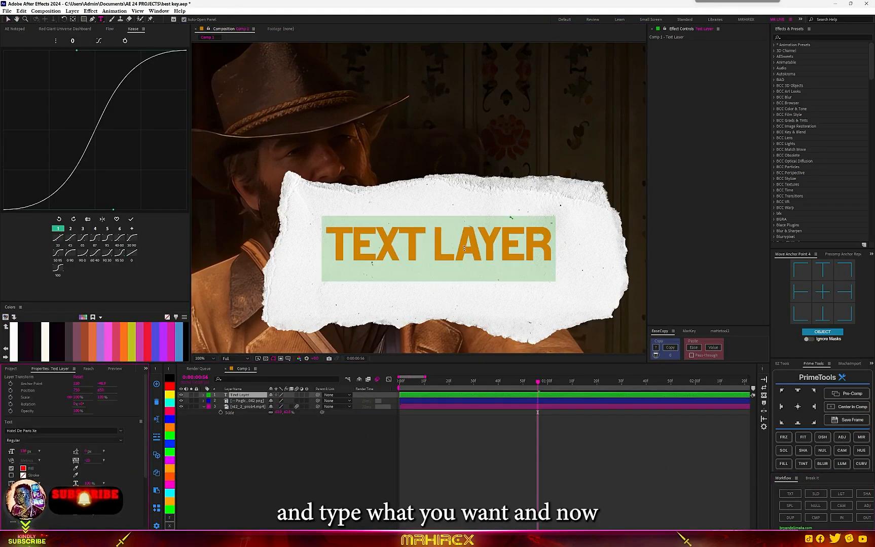
{"action": "key", "text": "Caps_Lock"}
{"action": "type", "text": "NEITHER"}
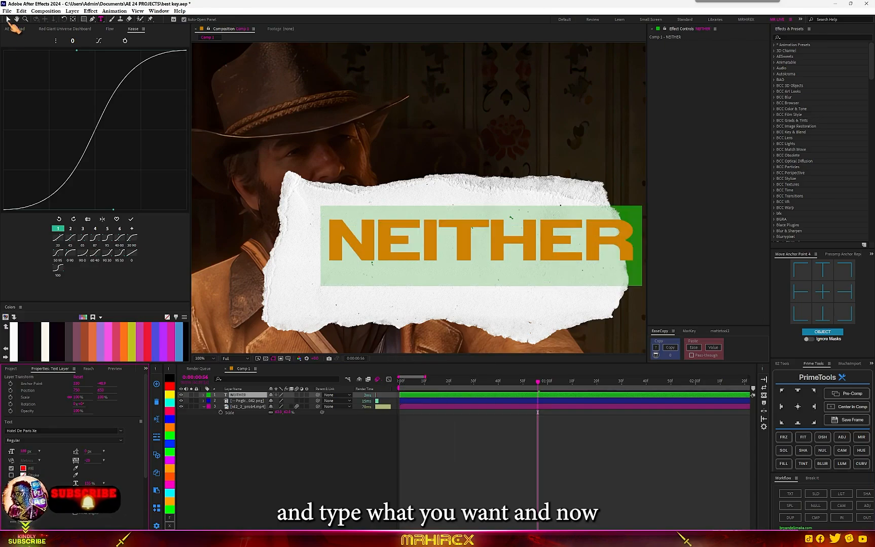
{"action": "key", "text": "Escape"}
{"action": "key", "text": "v"}
{"action": "key", "text": "Caps_Lock"}
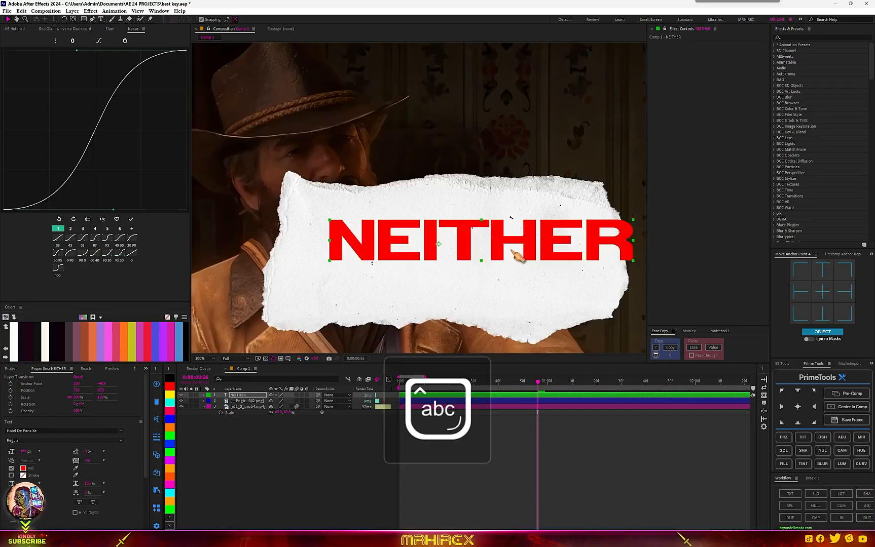
{"action": "left_click_drag", "start_coordinate": [519, 249], "coordinate": [482, 267]}
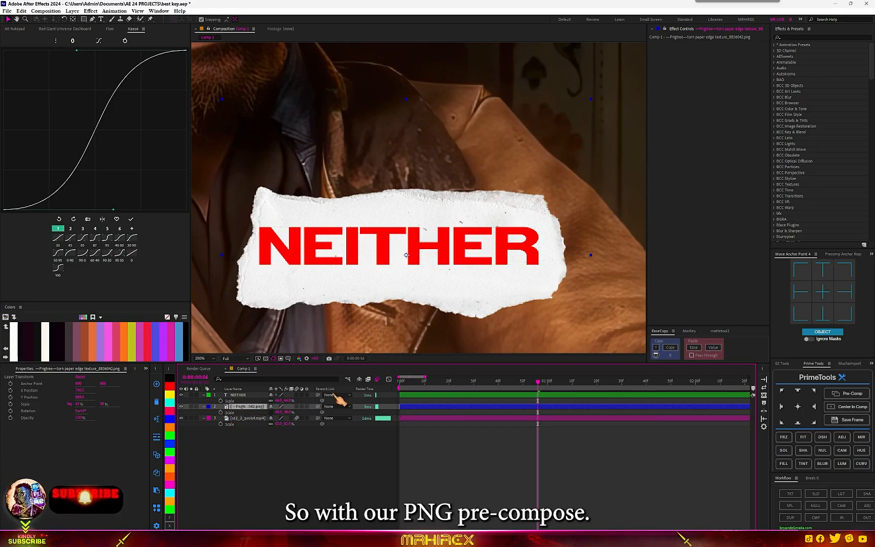
Step: Pre-compose the torn paper PNG layer and distort the paper's shape with a Mesh Warp effect
{"action": "left_click", "coordinate": [846, 394]}
{"action": "key", "text": "ctrl+space"}
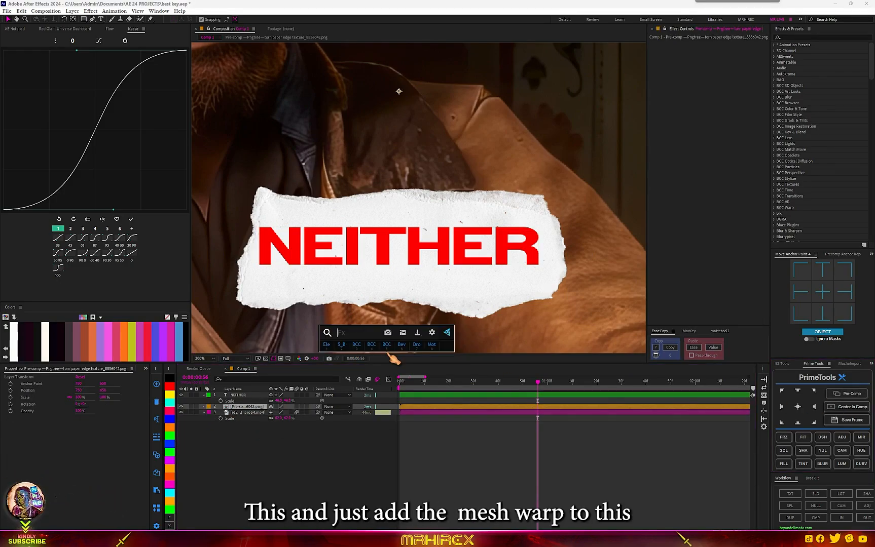
{"action": "type", "text": "mesh"}
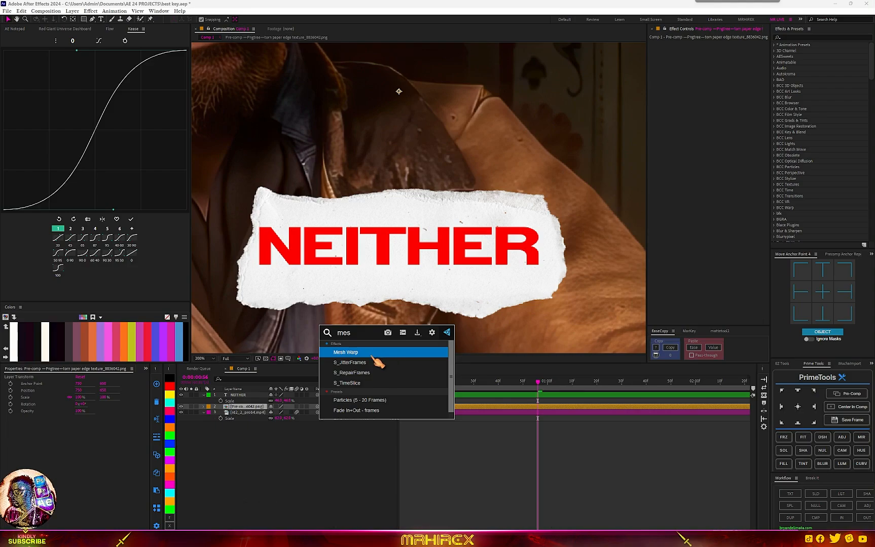
{"action": "key", "text": "Return"}
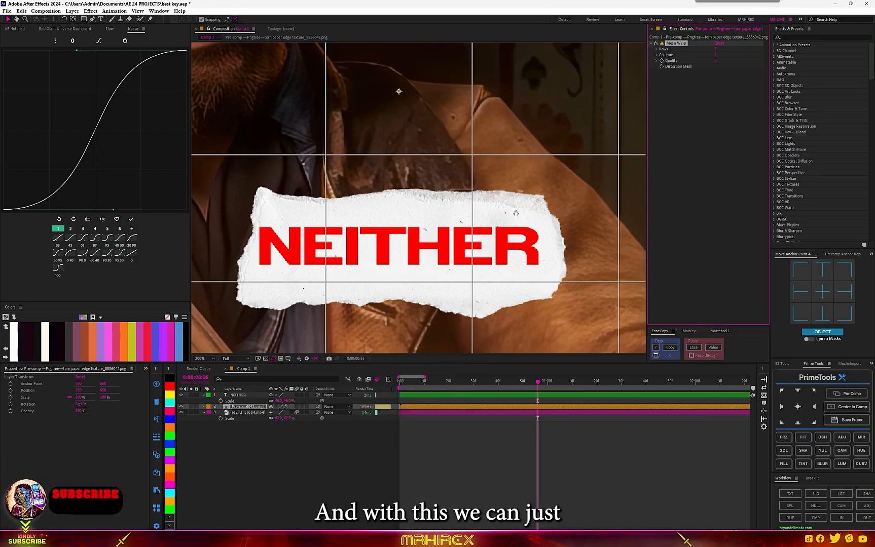
{"action": "left_click_drag", "start_coordinate": [516, 213], "coordinate": [456, 212]}
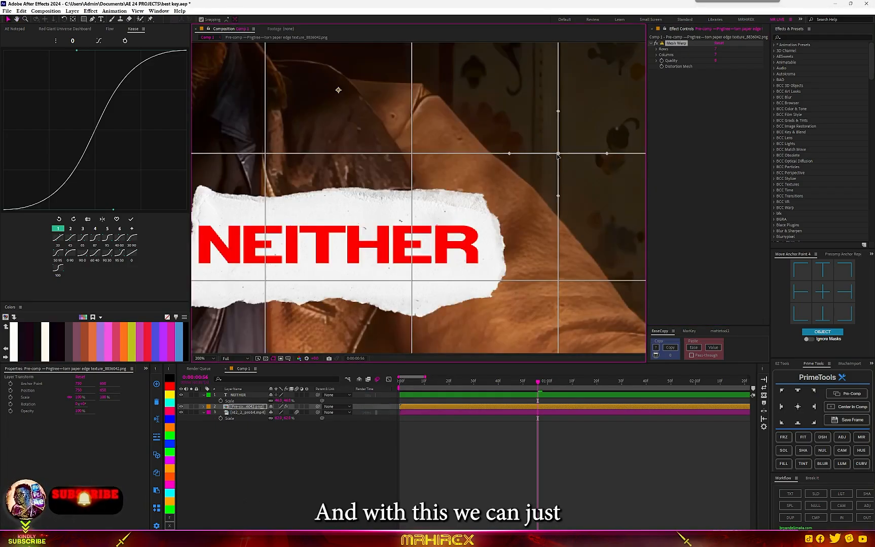
{"action": "left_click_drag", "start_coordinate": [558, 155], "coordinate": [503, 133]}
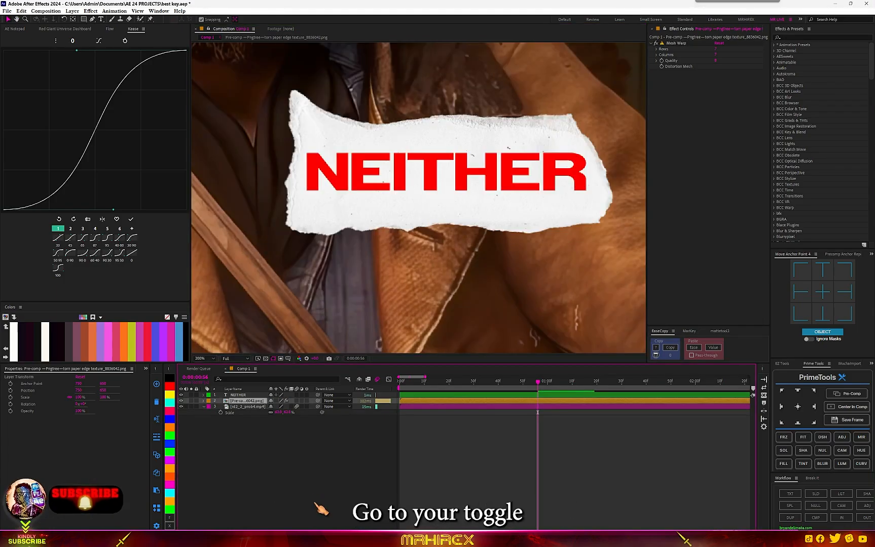
Step: Use the NEITHER text layer as the torn paper's track matte and invert it to cut the letters out
{"action": "left_click", "coordinate": [303, 526]}
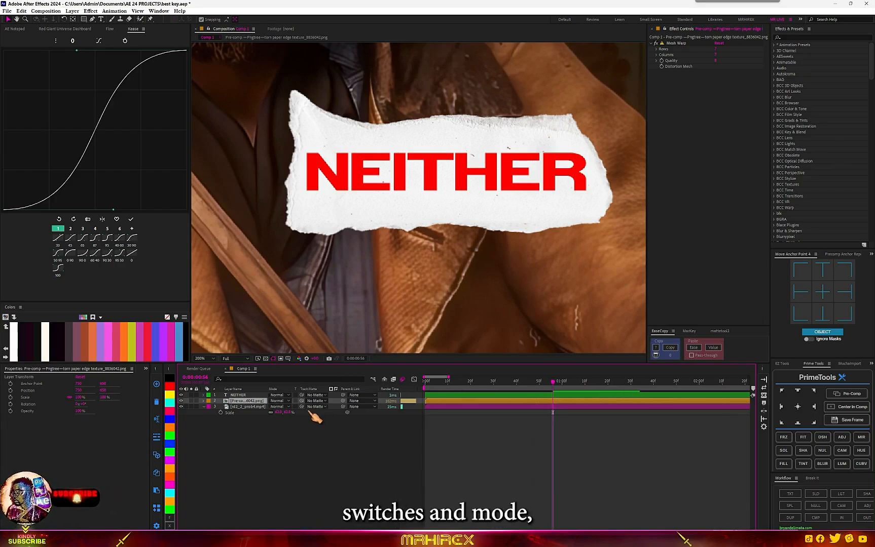
{"action": "left_click_drag", "start_coordinate": [302, 401], "coordinate": [243, 395]}
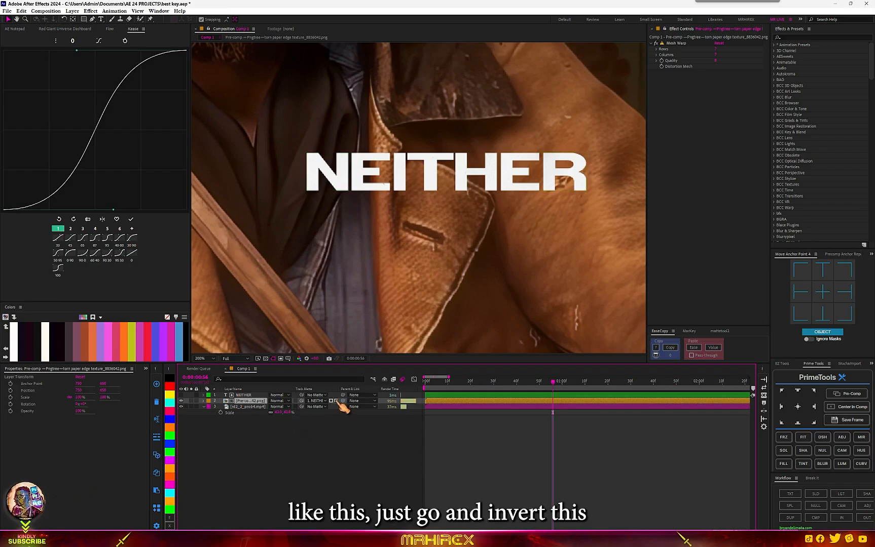
{"action": "left_click", "coordinate": [336, 401]}
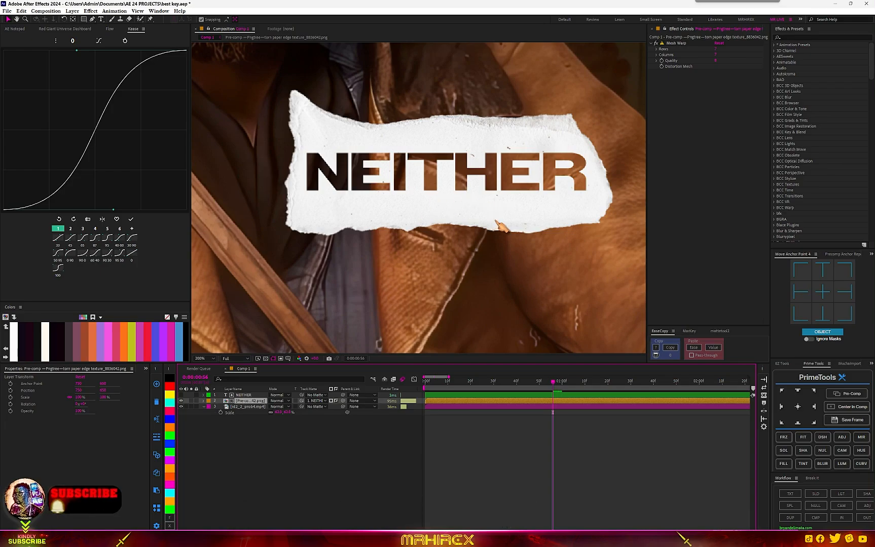
Step: Pre-compose the NEITHER text and torn paper layers together and apply Bevel Alpha to the result
{"action": "left_click", "coordinate": [244, 395], "text": "shift"}
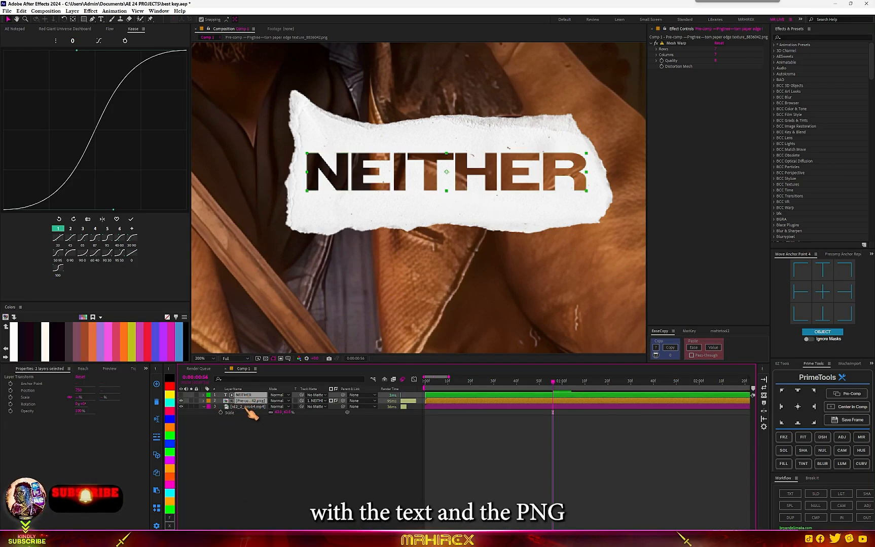
{"action": "left_click", "coordinate": [845, 393]}
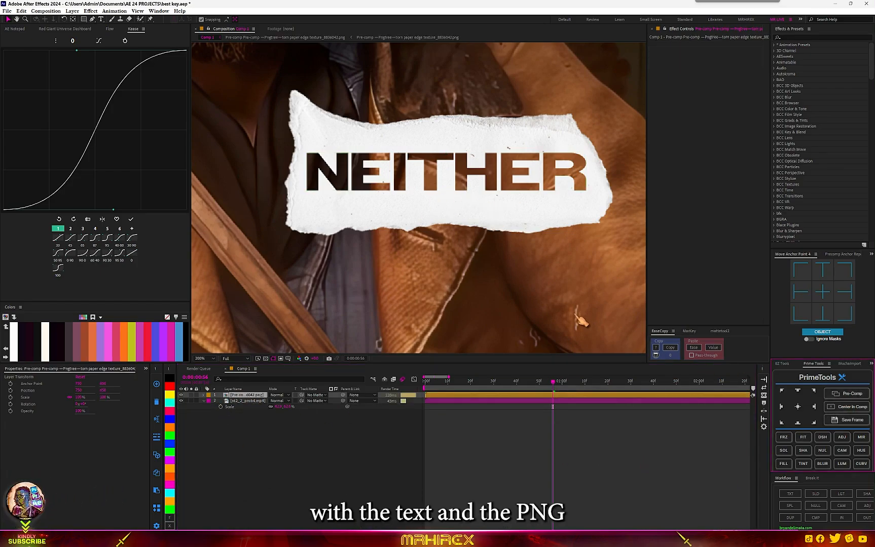
{"action": "key", "text": "ctrl+space"}
{"action": "type", "text": "bevel"}
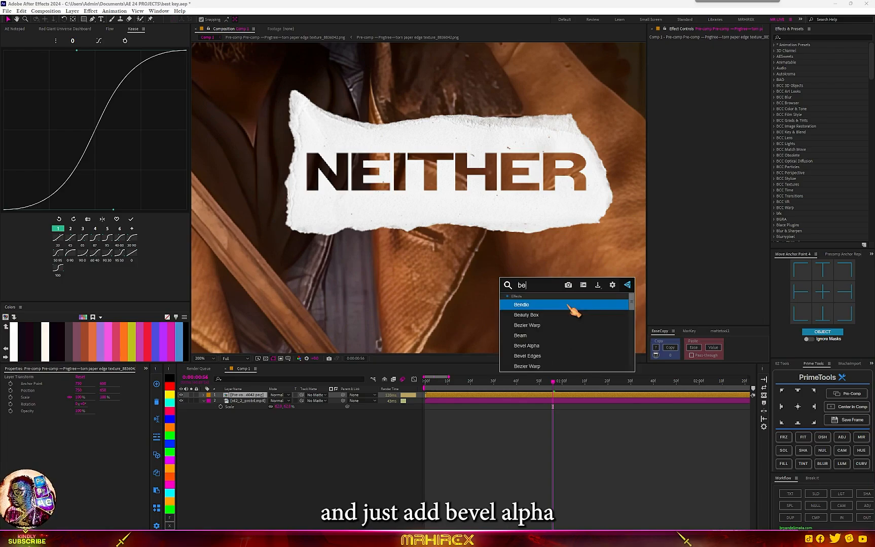
{"action": "key", "text": "Return"}
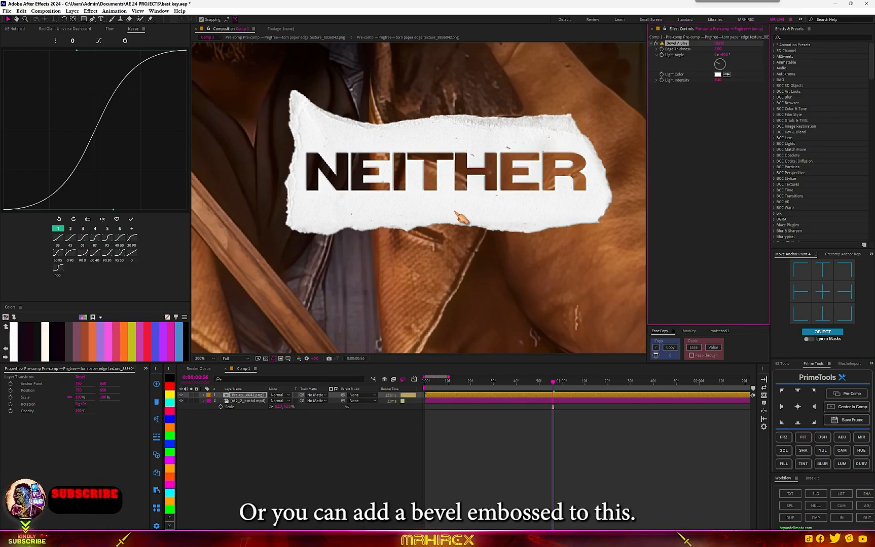
Step: Add a Drop Shadow effect to the cut-out paper title and increase the shadow's softness
{"action": "scroll", "coordinate": [451, 210], "scroll_direction": "down", "scroll_amount": 1}
{"action": "key", "text": "ctrl+space"}
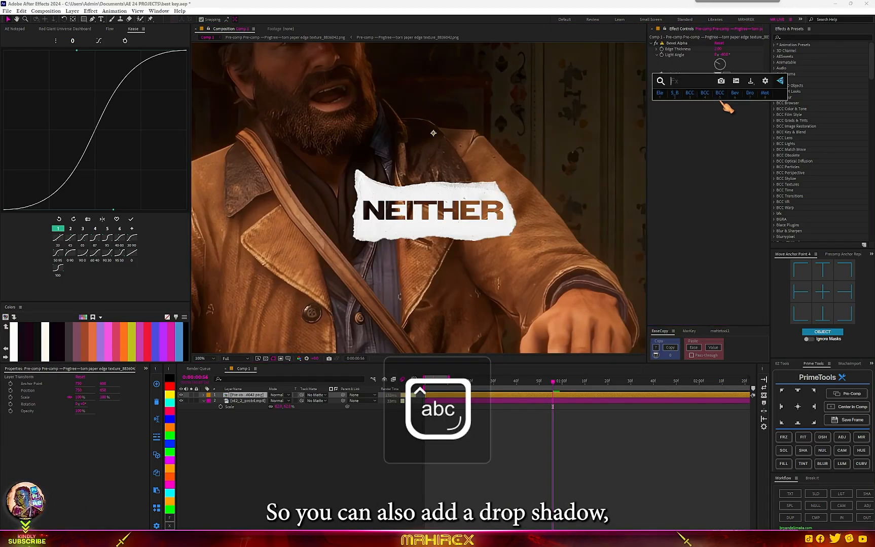
{"action": "type", "text": "dr"}
{"action": "left_click", "coordinate": [722, 102]}
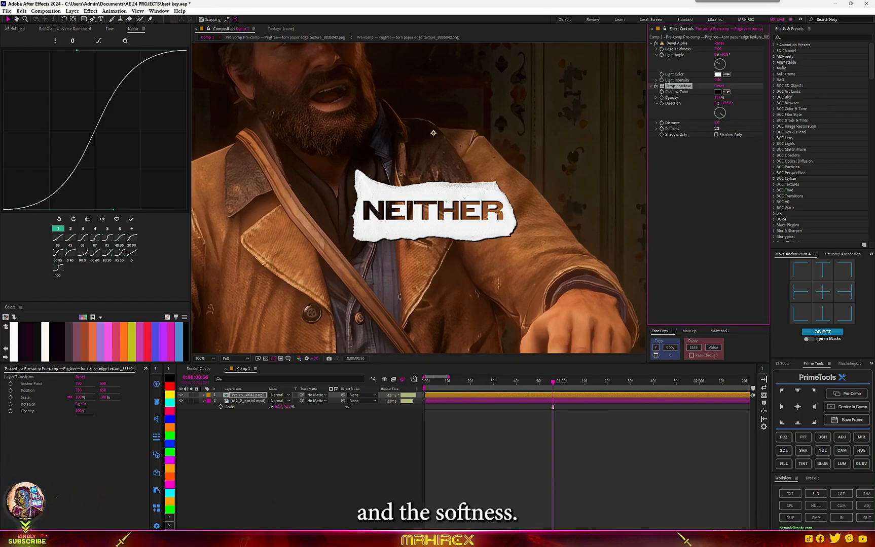
{"action": "left_click_drag", "start_coordinate": [726, 128], "coordinate": [755, 125]}
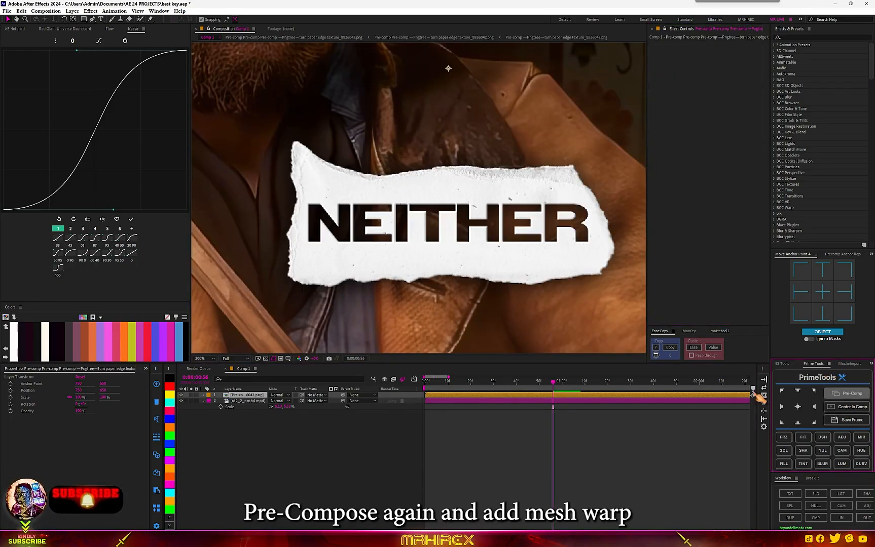
Step: Pre-compose the shadowed paper title again and bend it with a second Mesh Warp
{"action": "key", "text": "ctrl+space"}
{"action": "type", "text": "mes"}
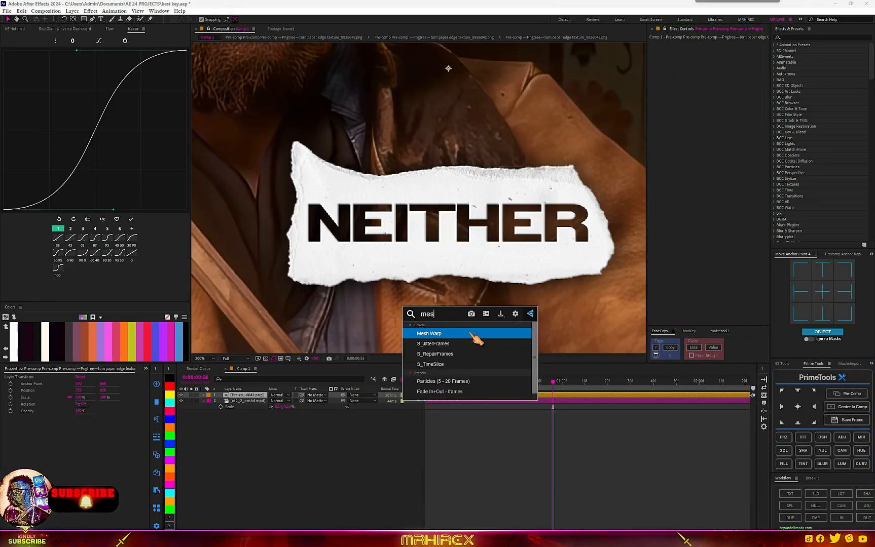
{"action": "left_click", "coordinate": [472, 335]}
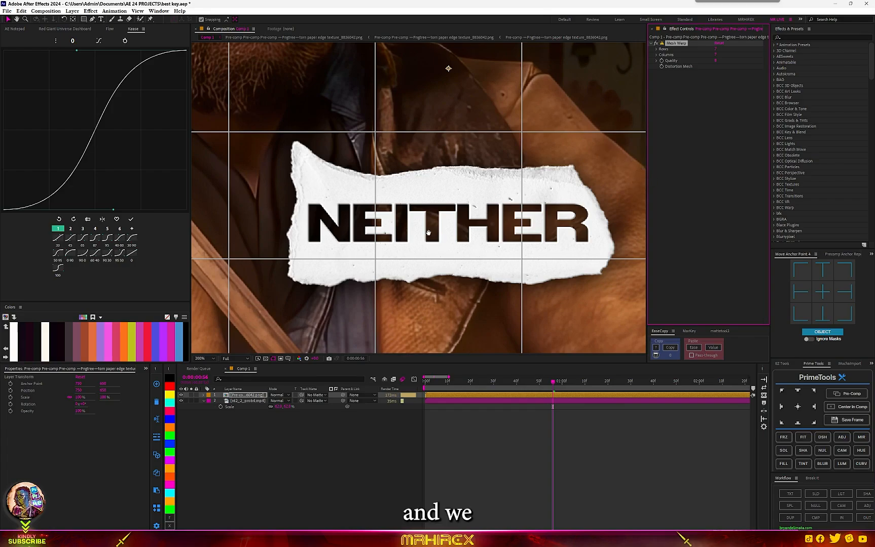
{"action": "left_click_drag", "start_coordinate": [428, 233], "coordinate": [382, 246]}
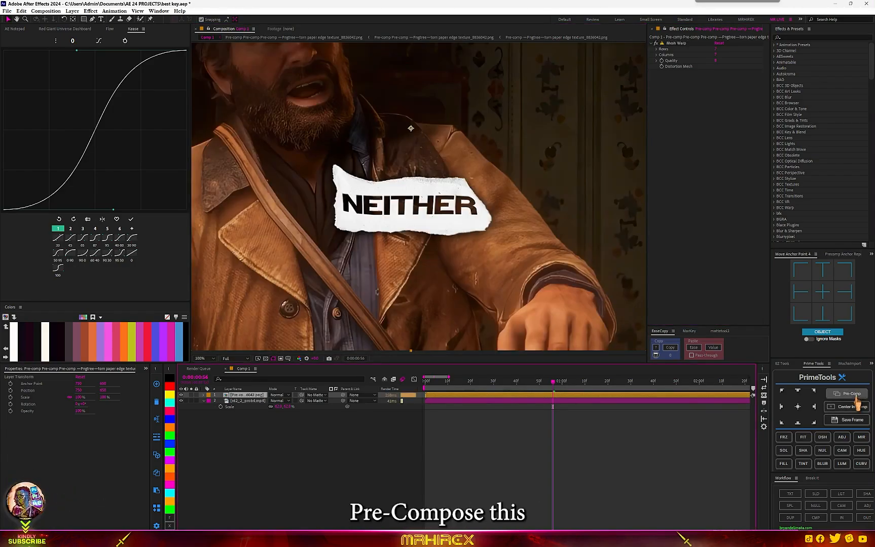
Step: Pre-compose the warped title and, at Quarter preview resolution, keyframe its Position with easing from higher in the frame to its original spot
{"action": "left_click", "coordinate": [236, 359]}
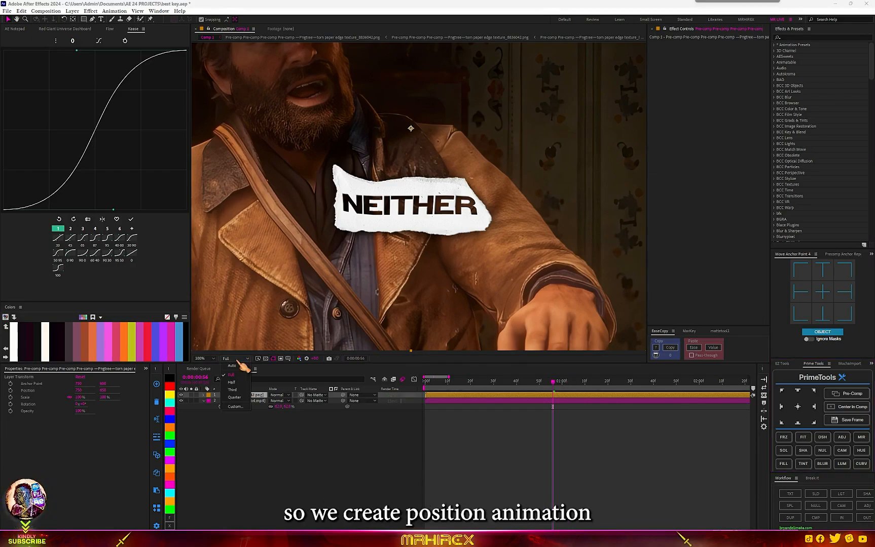
{"action": "left_click", "coordinate": [237, 398]}
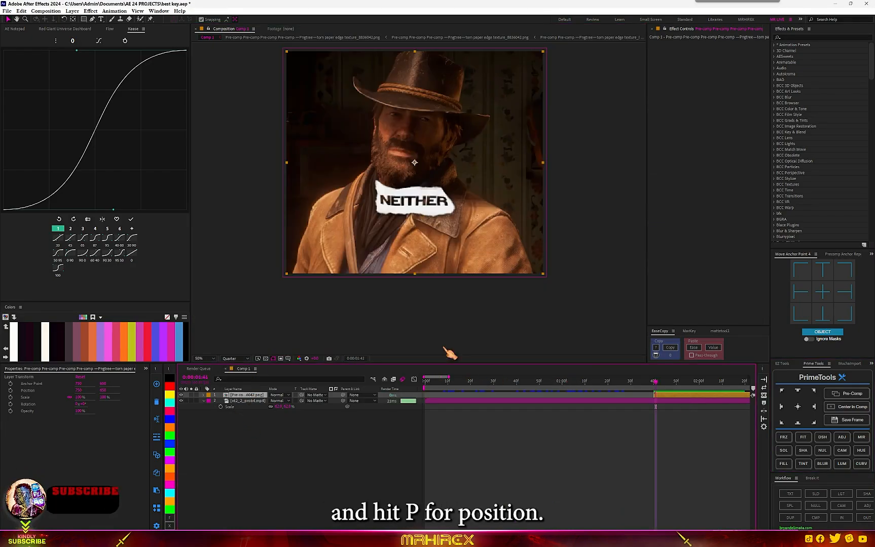
{"action": "key", "text": "p"}
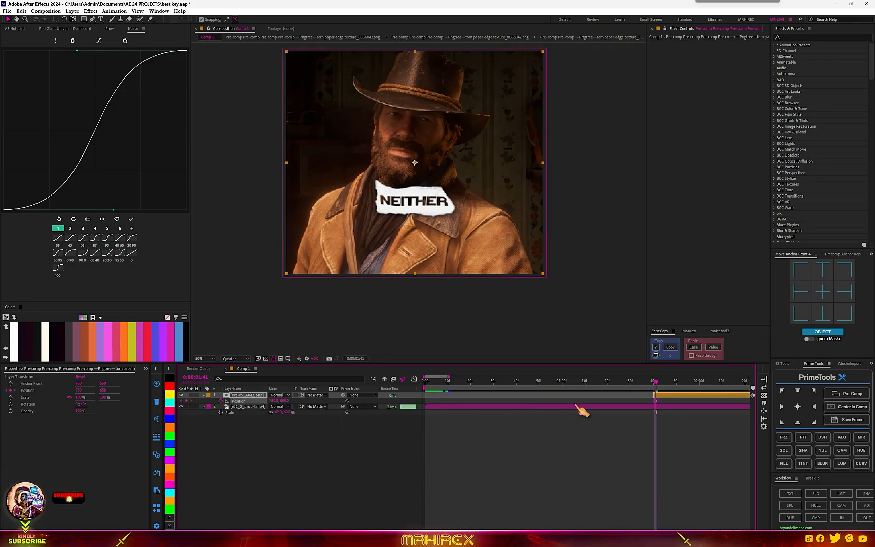
{"action": "left_click_drag", "start_coordinate": [655, 409], "coordinate": [594, 400]}
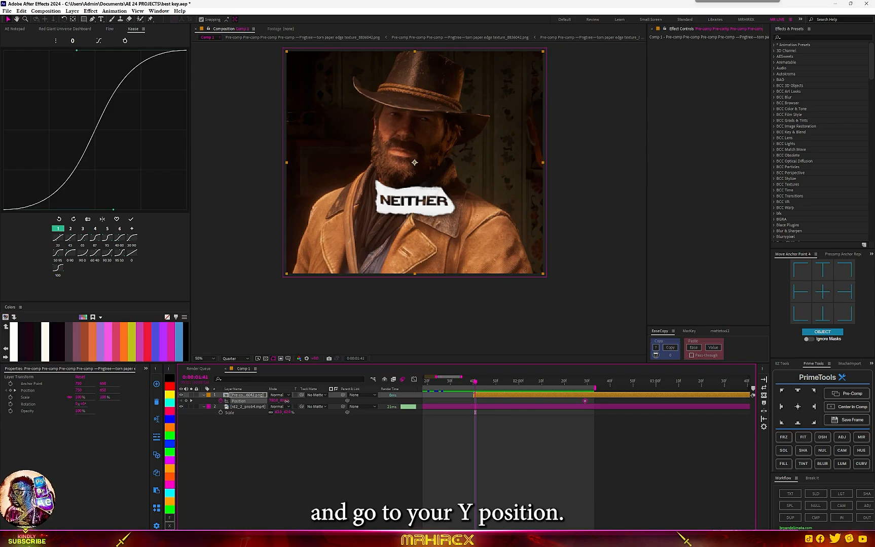
{"action": "left_click_drag", "start_coordinate": [286, 401], "coordinate": [221, 401]}
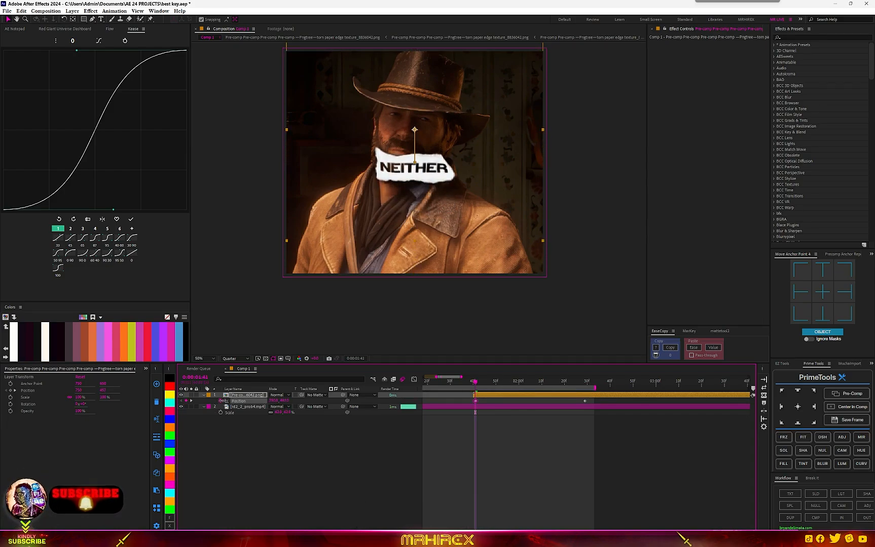
{"action": "mouse_move", "coordinate": [476, 384]}
{"action": "left_mouse_down"}
{"action": "mouse_move", "coordinate": [546, 387]}
{"action": "mouse_move", "coordinate": [469, 400]}
{"action": "left_mouse_up"}
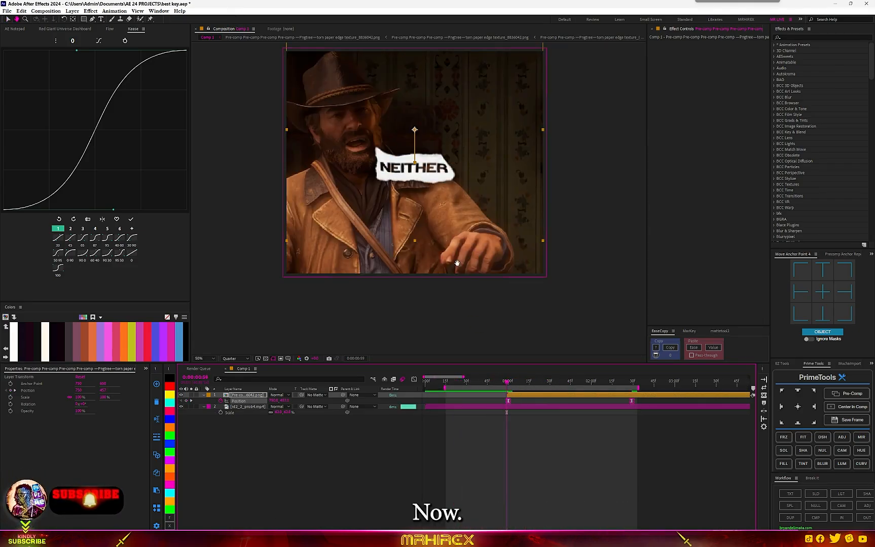
Step: Apply the BCC Linear Wipe OBSOLETE effect to the paper title pre-comp
{"action": "left_click_drag", "start_coordinate": [457, 263], "coordinate": [449, 229]}
{"action": "scroll", "coordinate": [469, 272], "scroll_direction": "up", "scroll_amount": 1}
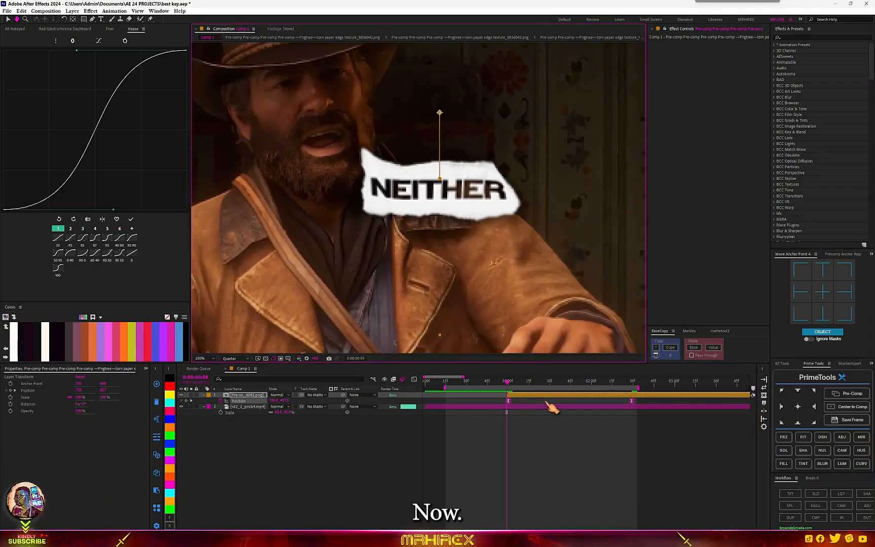
{"action": "key", "text": "v"}
{"action": "key", "text": "ctrl+space"}
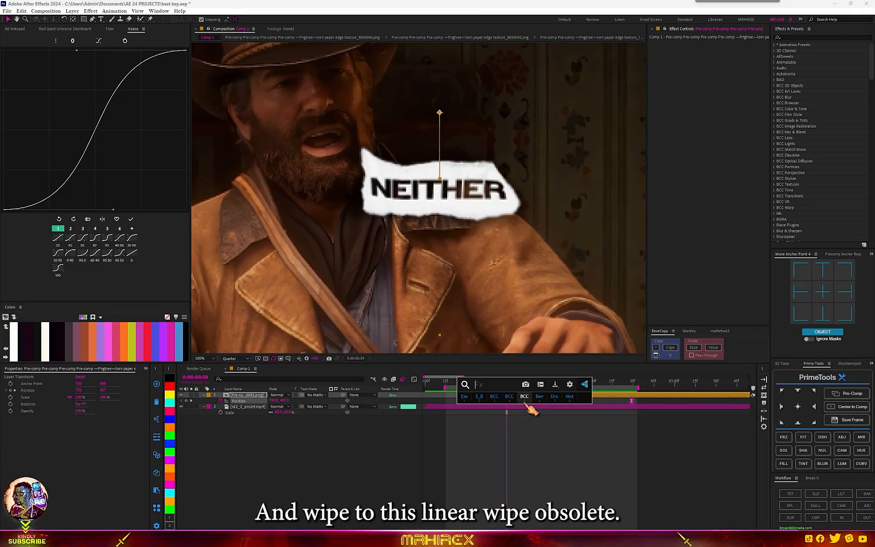
{"action": "type", "text": "wip"}
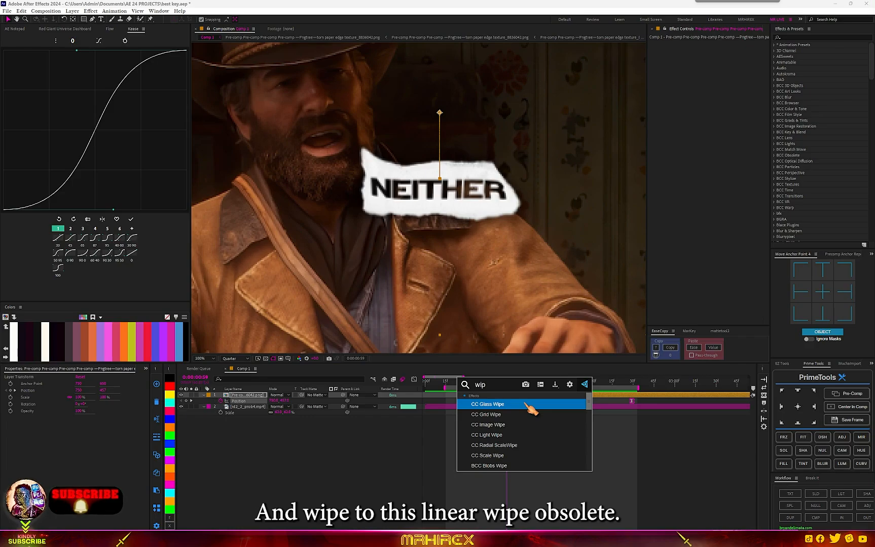
{"action": "type", "text": "e"}
{"action": "scroll", "coordinate": [494, 467], "scroll_direction": "down", "scroll_amount": 3}
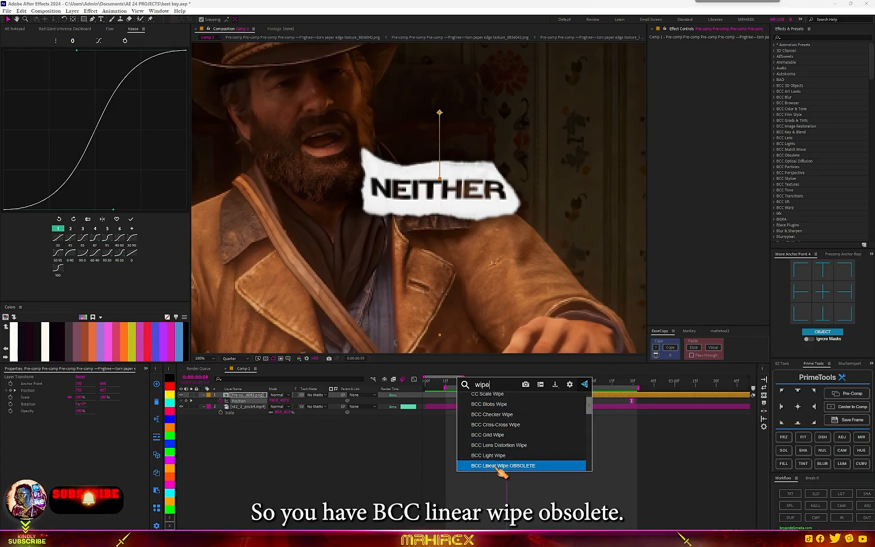
{"action": "left_click", "coordinate": [502, 466]}
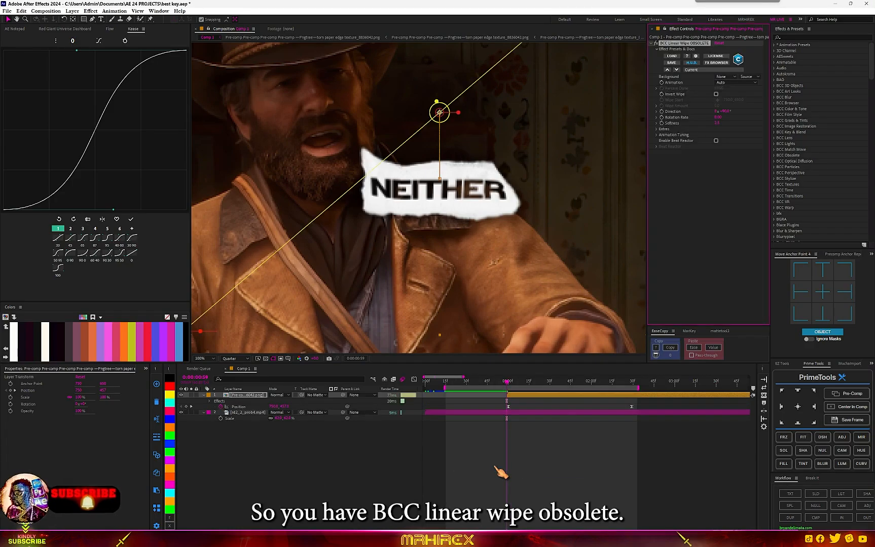
Step: Set the linear wipe's animation to Pct Done and its direction to 180 degrees
{"action": "left_click", "coordinate": [728, 84]}
{"action": "left_click", "coordinate": [737, 105]}
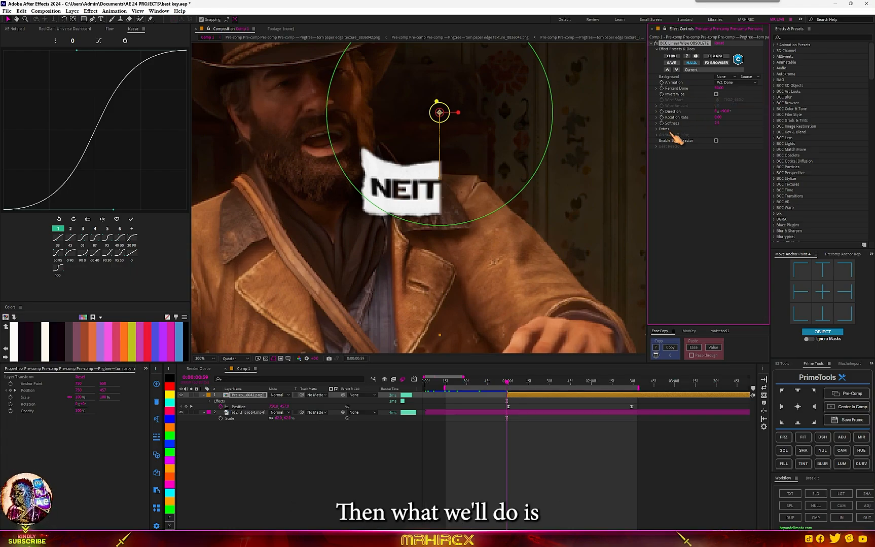
{"action": "left_click", "coordinate": [726, 112]}
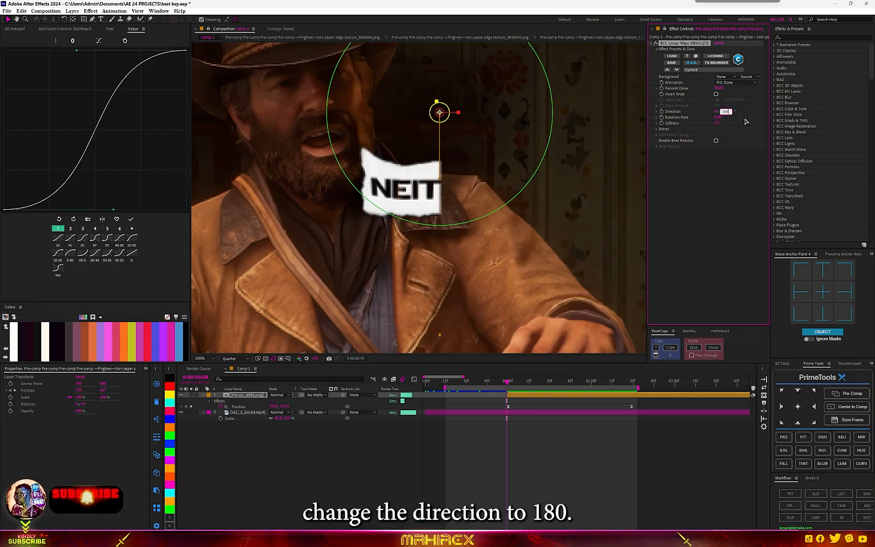
{"action": "key", "text": "Return"}
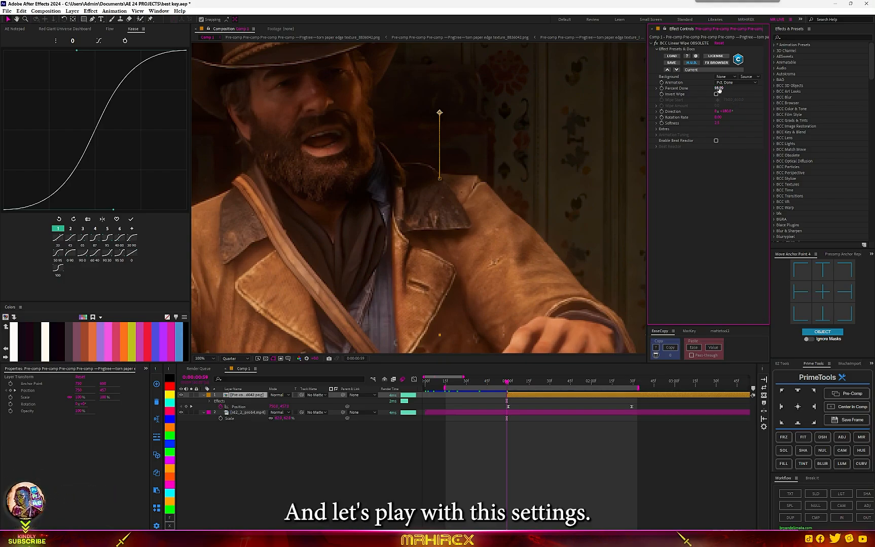
Step: Keyframe the wipe's Percent Done from fully hidden at 0:00:00:59 to fully revealed at 0:00:02:07, and preview the reveal
{"action": "left_click_drag", "start_coordinate": [719, 88], "coordinate": [715, 89]}
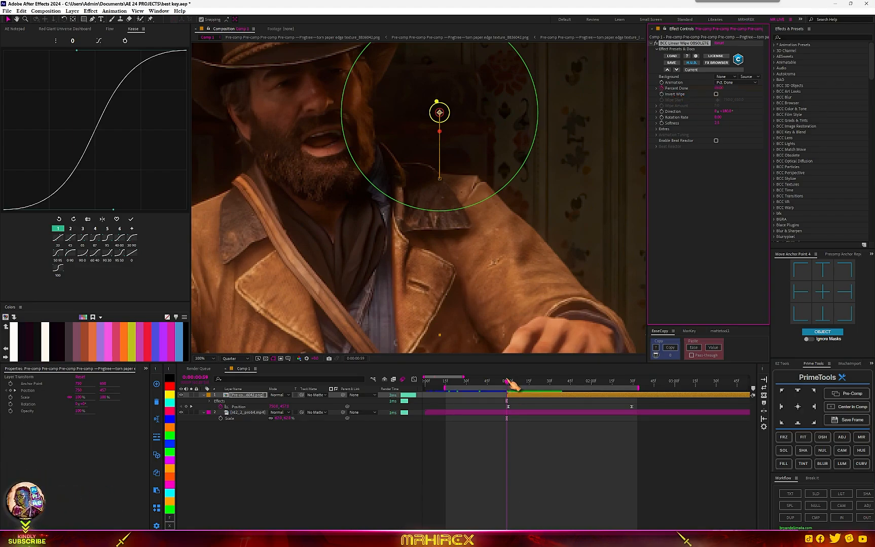
{"action": "left_click_drag", "start_coordinate": [507, 382], "coordinate": [601, 393]}
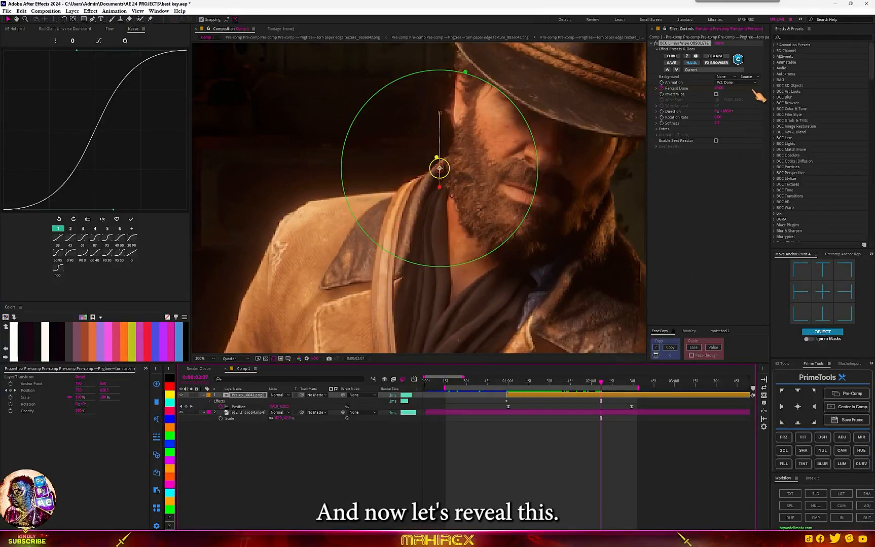
{"action": "left_click_drag", "start_coordinate": [720, 90], "coordinate": [711, 89]}
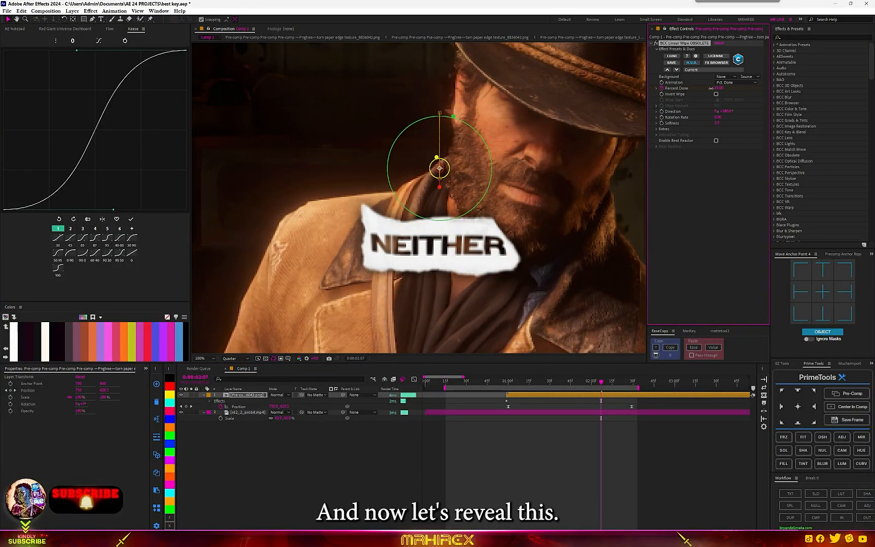
{"action": "left_click", "coordinate": [502, 382]}
{"action": "key", "text": "space"}
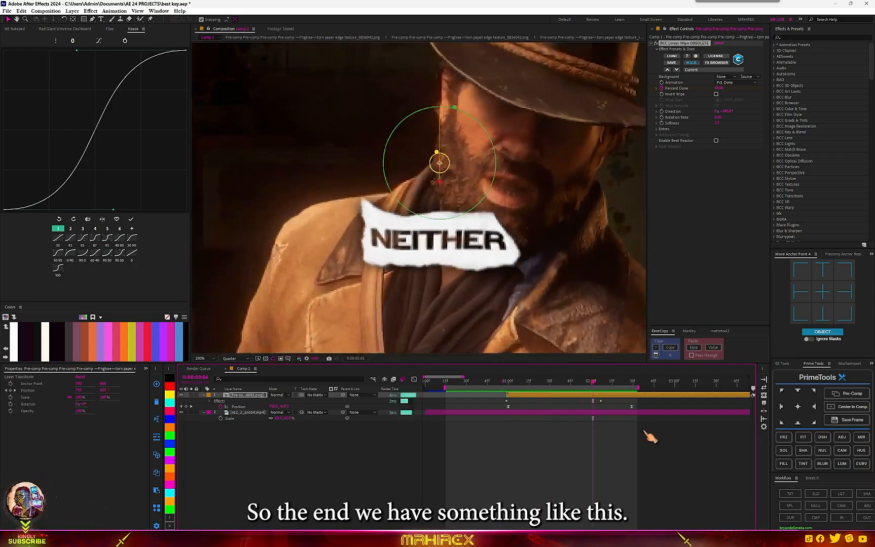
{"action": "left_click", "coordinate": [529, 381]}
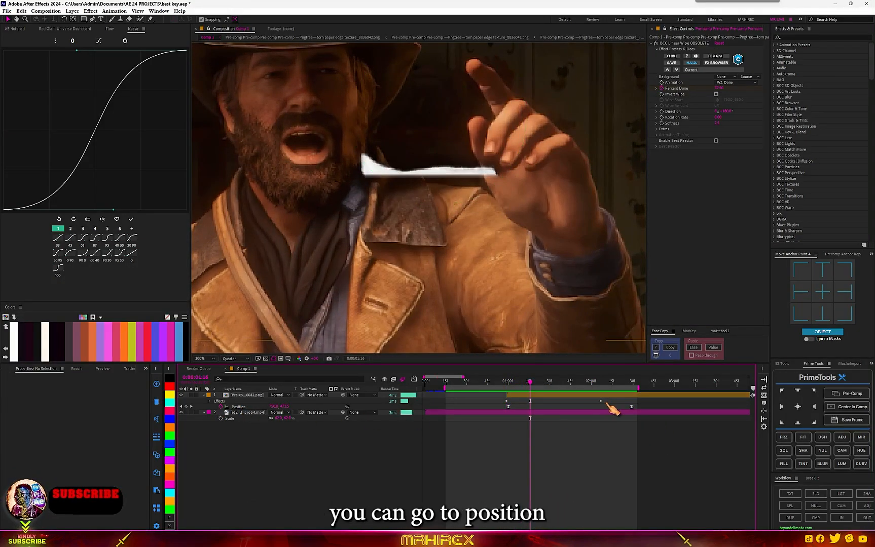
Step: Slow the title's drop by moving its last Position keyframe much later and its first one slightly before the wipe starts, and preview it
{"action": "left_click", "coordinate": [632, 406]}
{"action": "left_click_drag", "start_coordinate": [640, 407], "coordinate": [760, 403]}
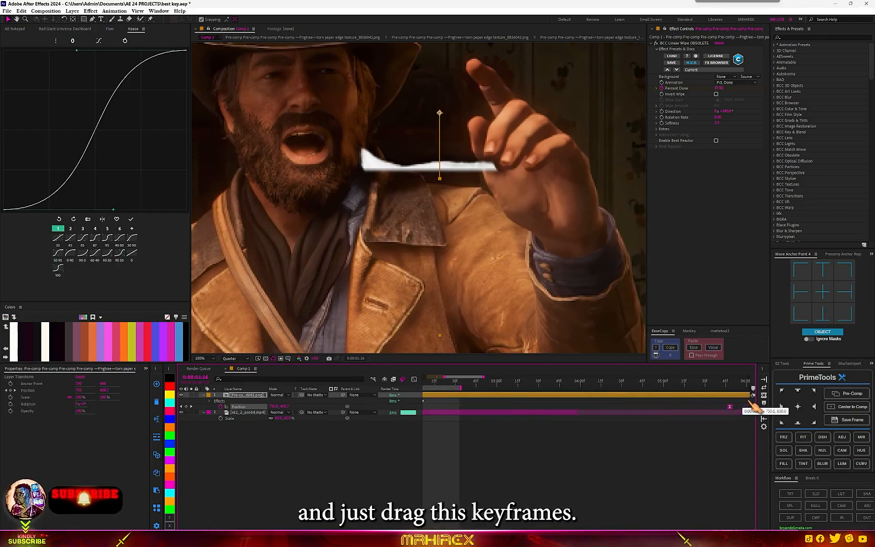
{"action": "key", "text": "space"}
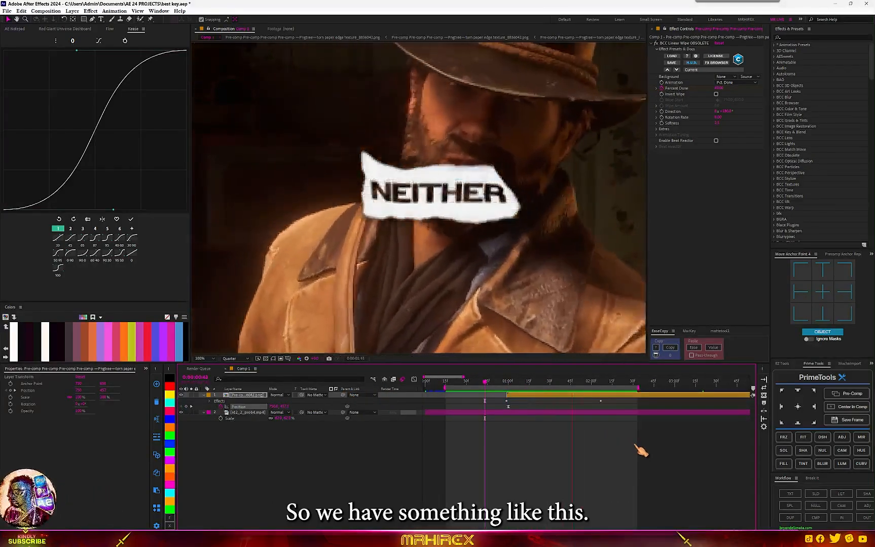
{"action": "key", "text": "space"}
{"action": "left_click", "coordinate": [508, 381]}
{"action": "key", "text": "space"}
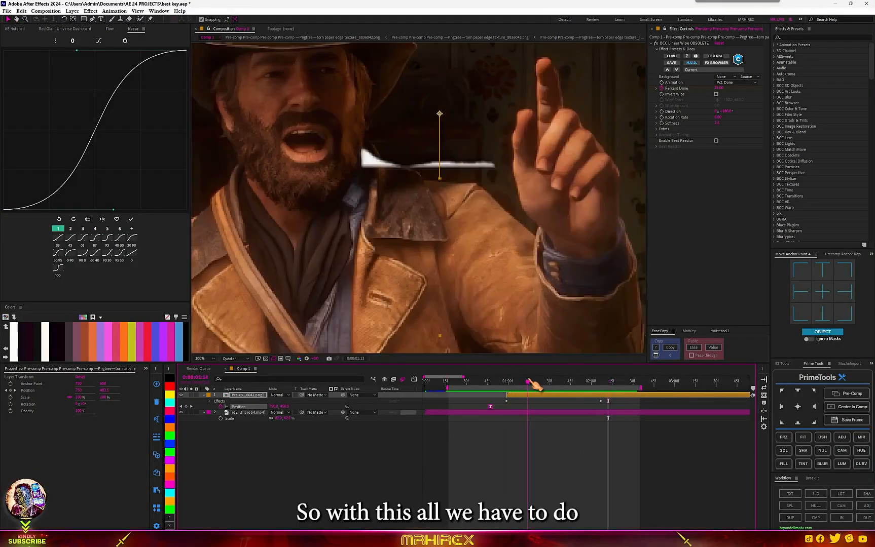
{"action": "key", "text": "space"}
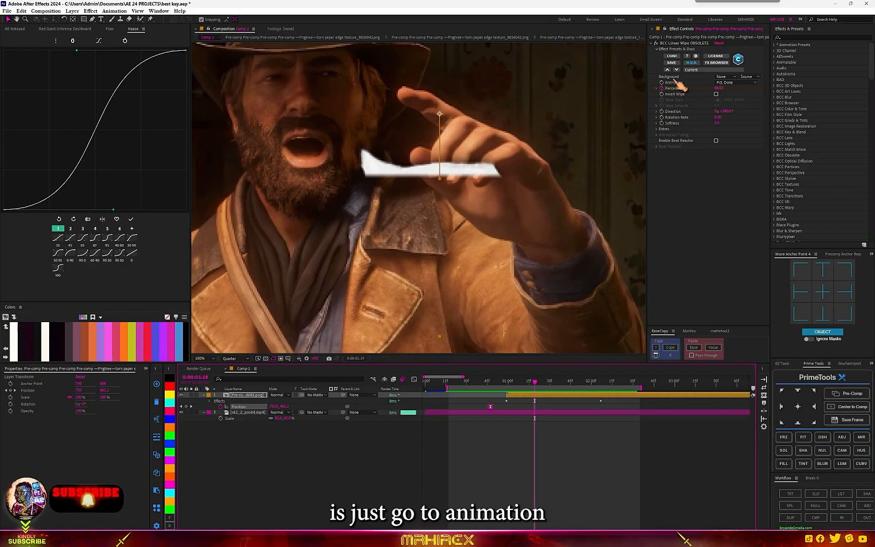
Step: Increase the linear wipe's softness and preview the smoother reveal
{"action": "left_click", "coordinate": [717, 122]}
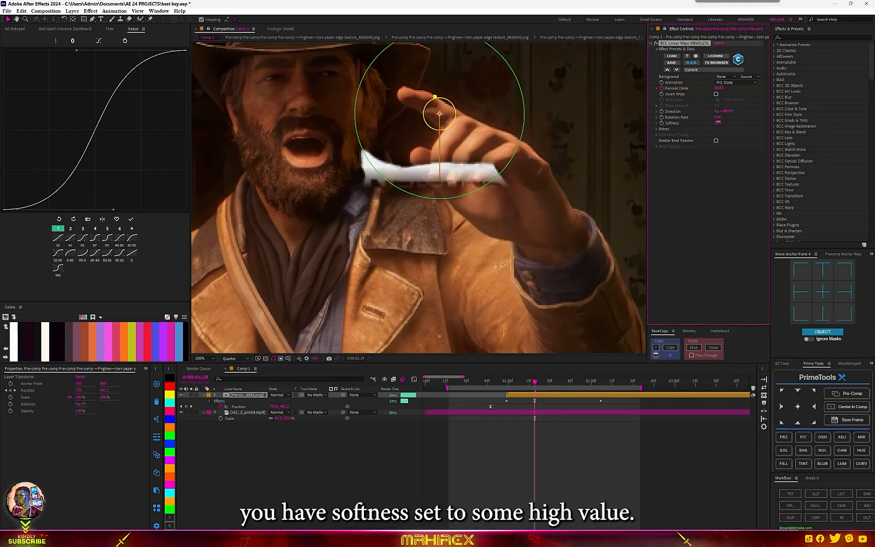
{"action": "left_click", "coordinate": [477, 382]}
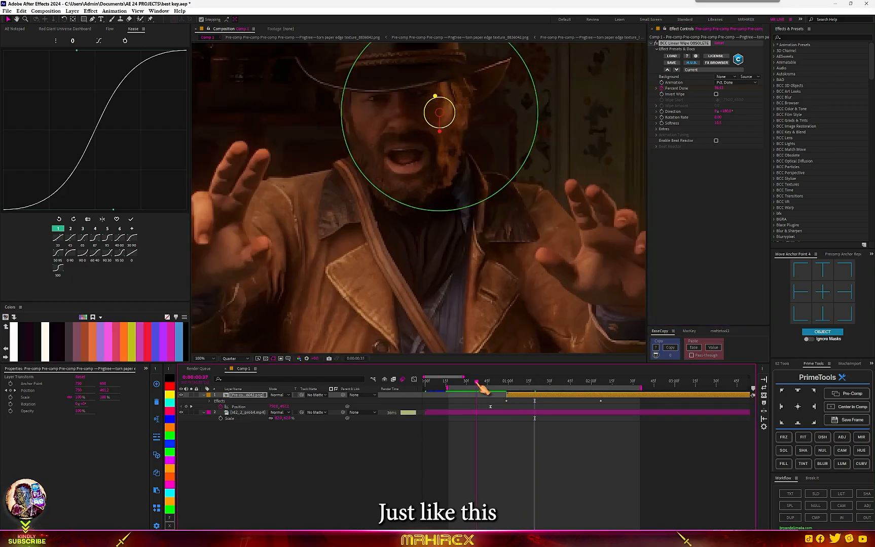
{"action": "key", "text": "space"}
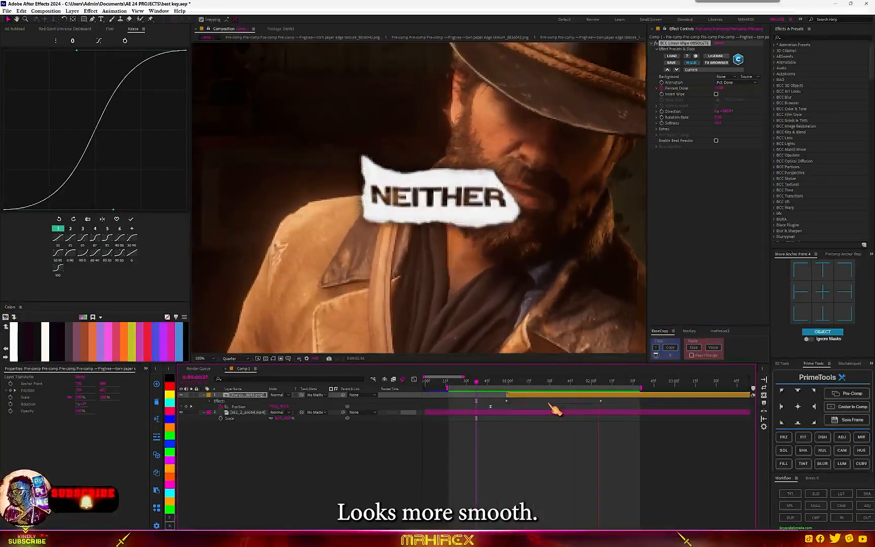
{"action": "key", "text": "space"}
{"action": "left_click_drag", "start_coordinate": [511, 383], "coordinate": [459, 396]}
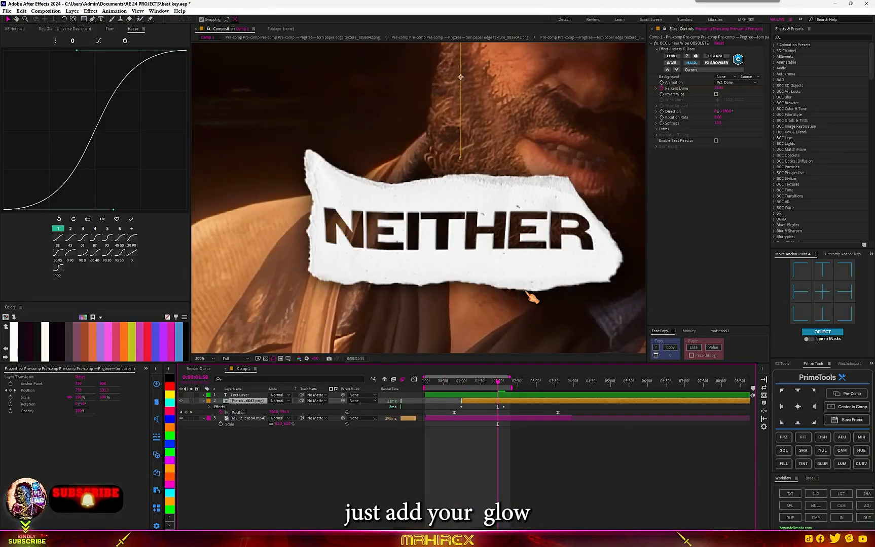
Step: Apply the Deep Glow 2 effect to the paper title and set its tint mode to Duocolor
{"action": "key", "text": "ctrl+space"}
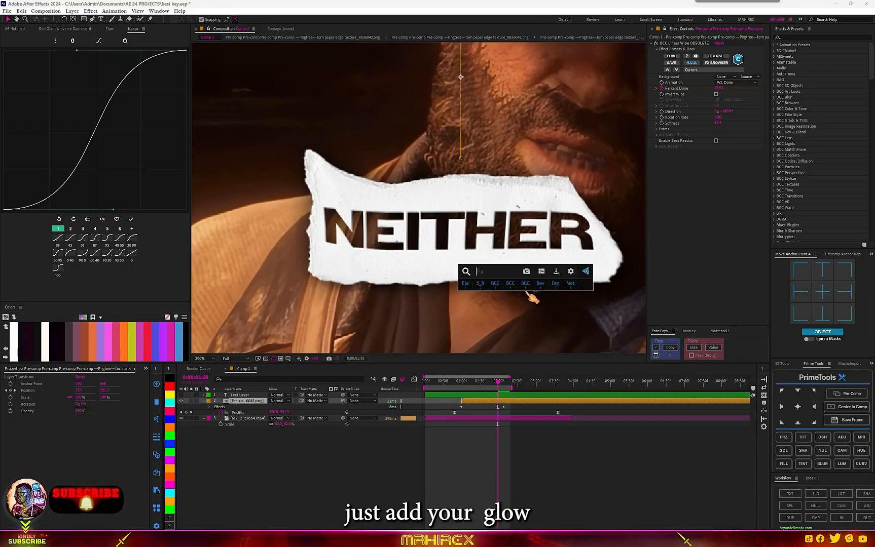
{"action": "type", "text": "dee"}
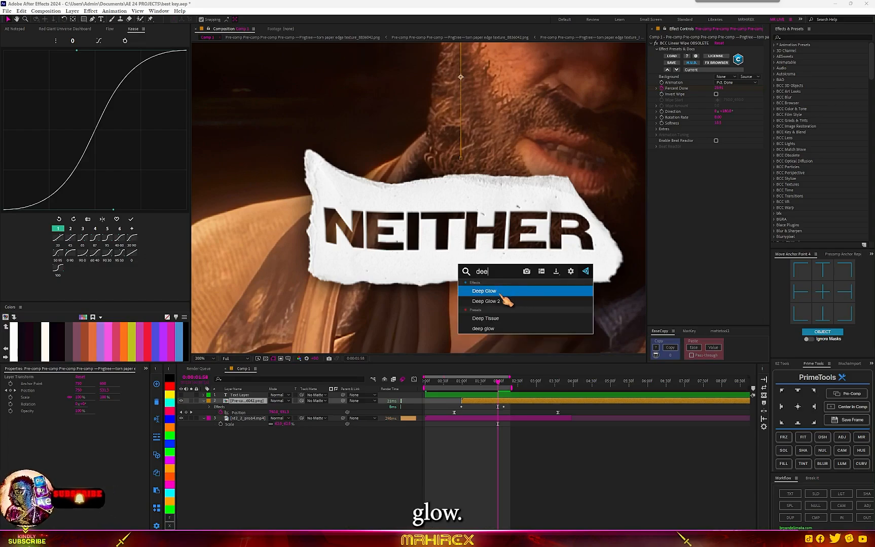
{"action": "left_click", "coordinate": [504, 301]}
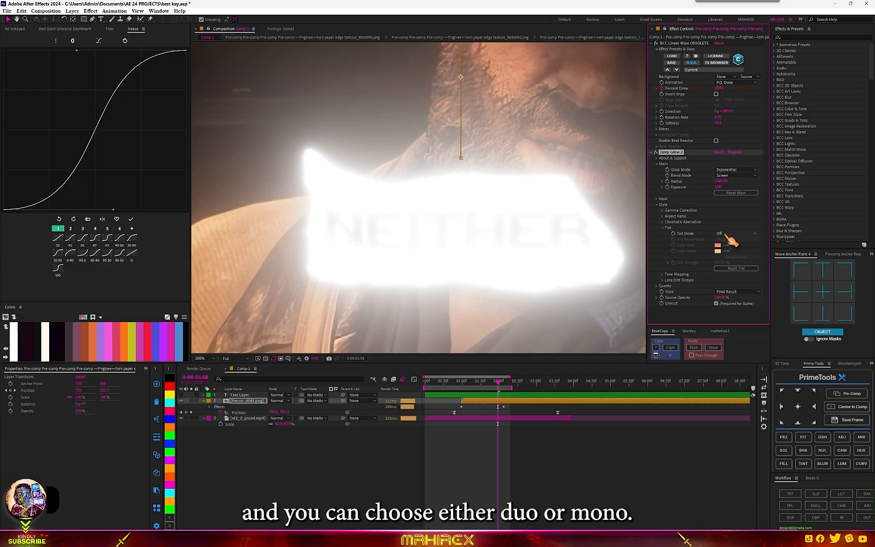
{"action": "left_click", "coordinate": [725, 234]}
{"action": "left_click", "coordinate": [729, 259]}
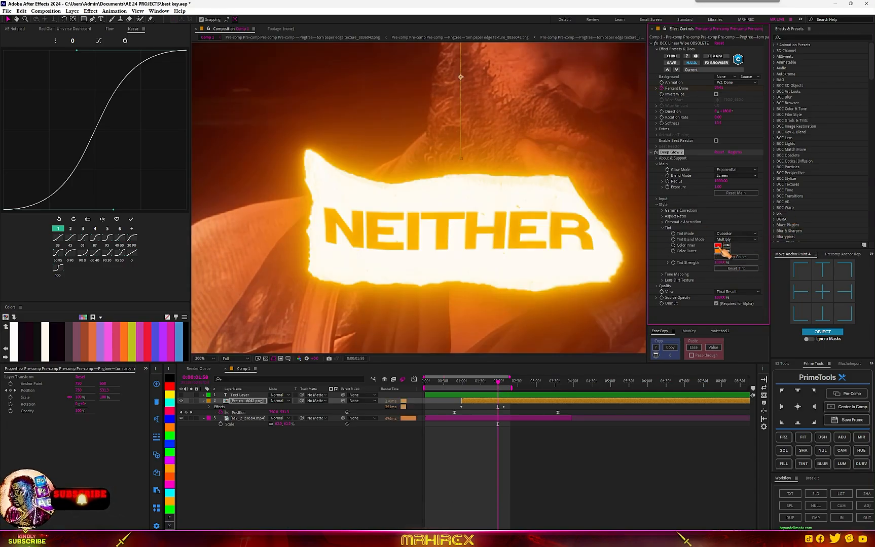
Step: Set the glow tint's inner color to blue 2400FF and its outer color to cyan 00DEFF
{"action": "left_click", "coordinate": [718, 246]}
{"action": "left_click", "coordinate": [604, 293]}
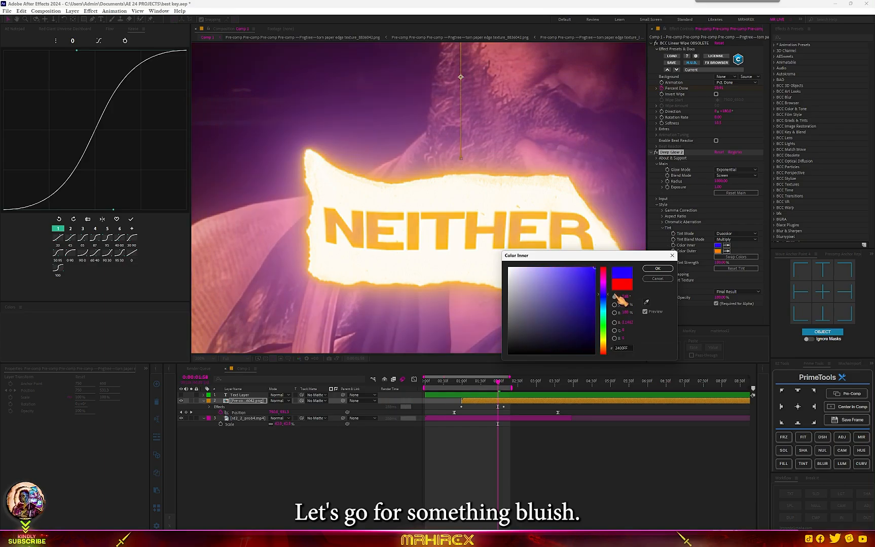
{"action": "left_click", "coordinate": [658, 269]}
{"action": "left_click", "coordinate": [718, 251]}
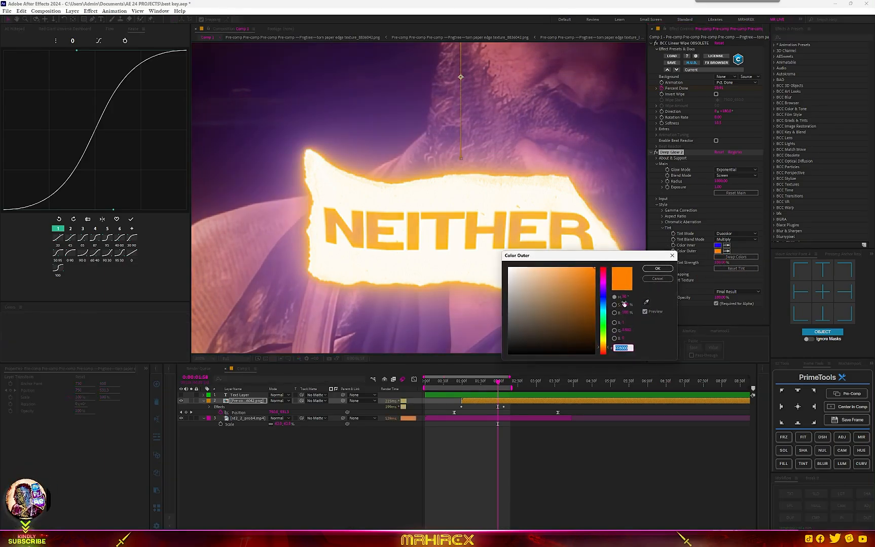
{"action": "left_click", "coordinate": [604, 310]}
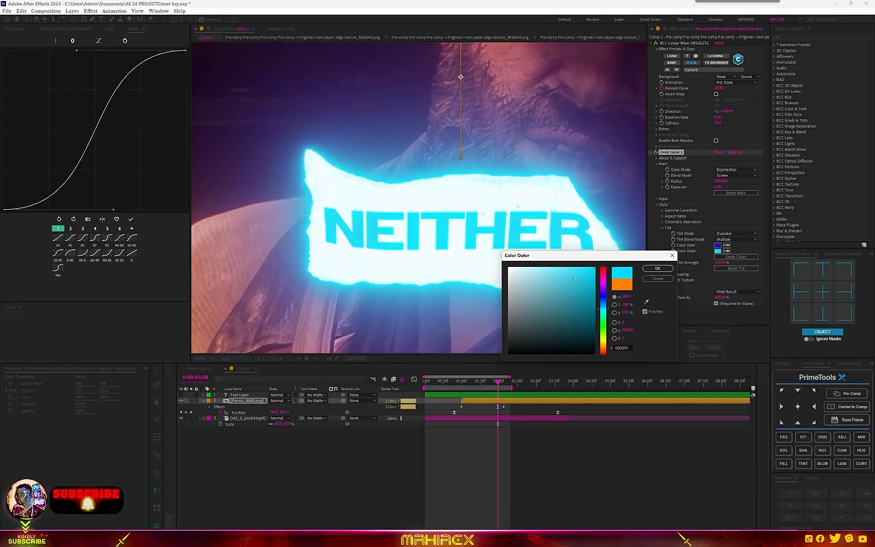
{"action": "left_click", "coordinate": [657, 269]}
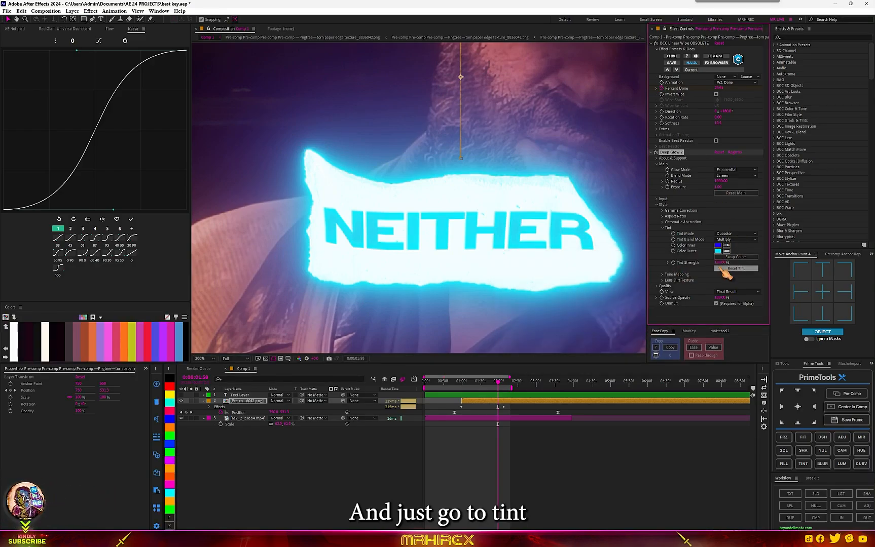
Step: Increase the glow's tint strength and lower its exposure for a subtler blue glow
{"action": "left_click_drag", "start_coordinate": [720, 262], "coordinate": [739, 263]}
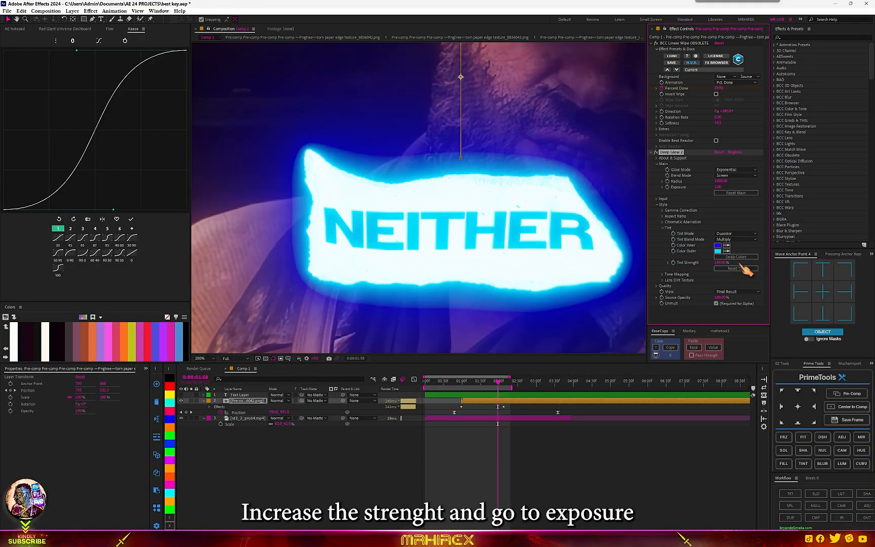
{"action": "left_click_drag", "start_coordinate": [719, 190], "coordinate": [675, 193]}
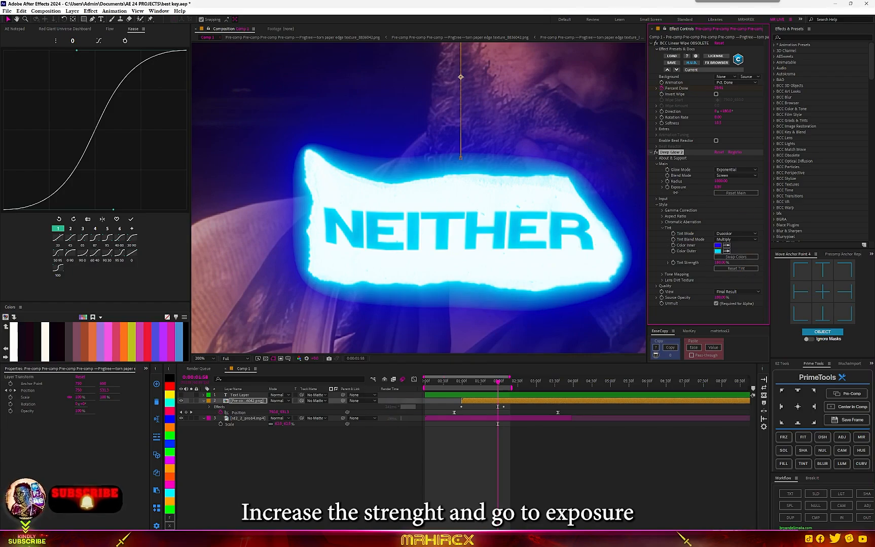
{"action": "left_click_drag", "start_coordinate": [574, 192], "coordinate": [513, 194]}
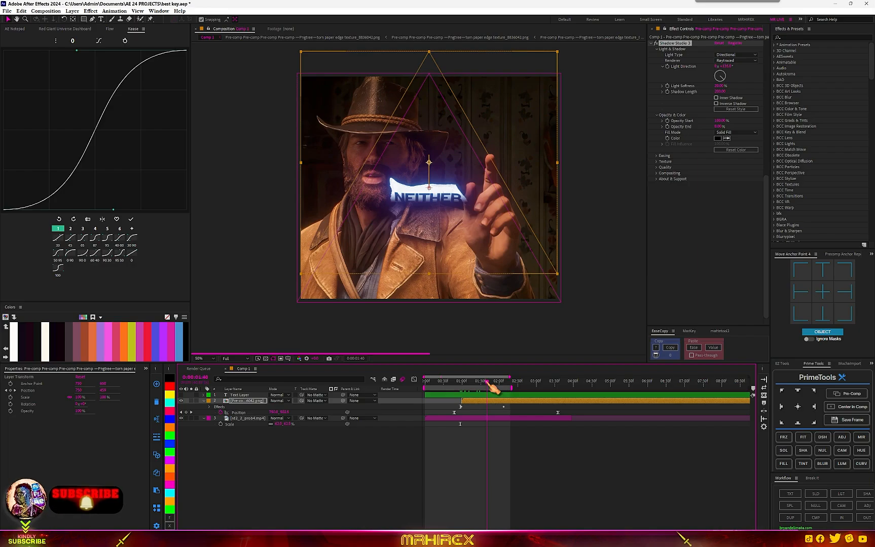
Step: Examine the glowing paper title up close and in the whole frame around 0:00:01:52
{"action": "left_click_drag", "start_coordinate": [492, 385], "coordinate": [495, 387]}
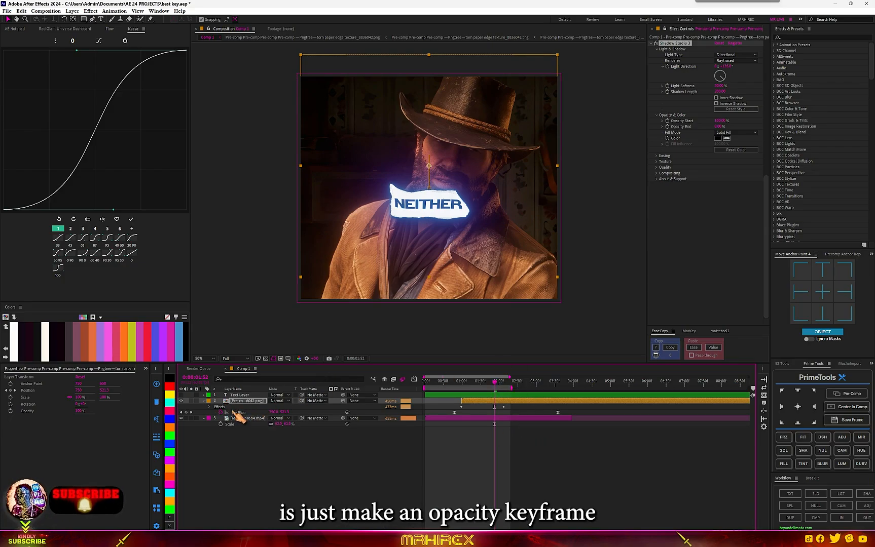
{"action": "scroll", "coordinate": [428, 231], "scroll_direction": "up", "scroll_amount": 2}
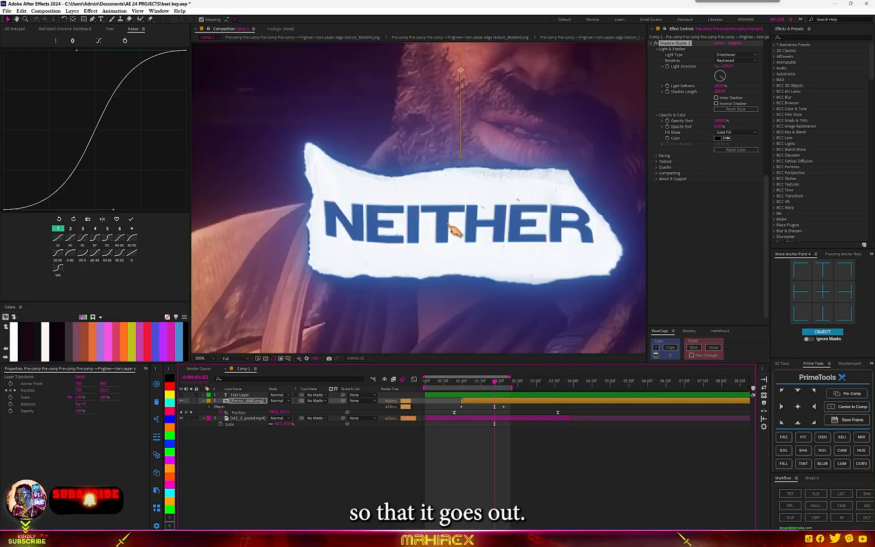
{"action": "scroll", "coordinate": [451, 239], "scroll_direction": "down", "scroll_amount": 2}
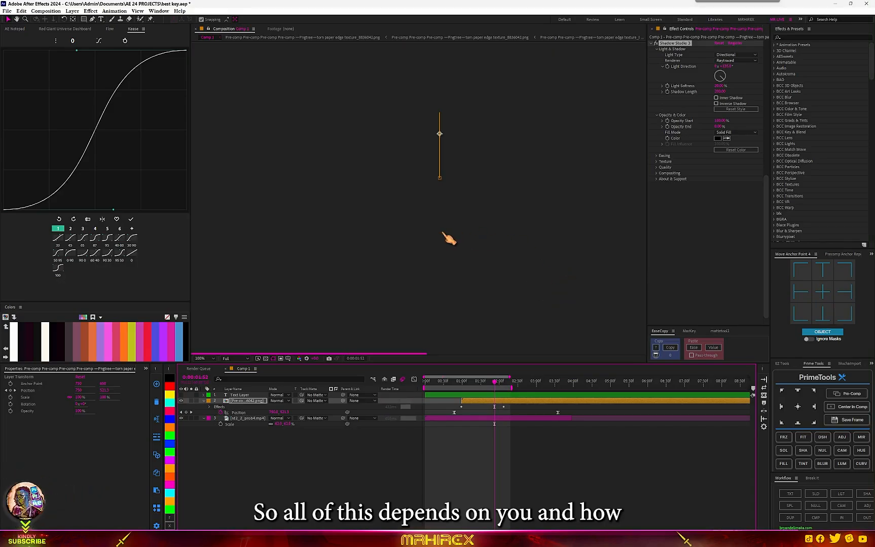
{"action": "scroll", "coordinate": [481, 238], "scroll_direction": "up", "scroll_amount": 4}
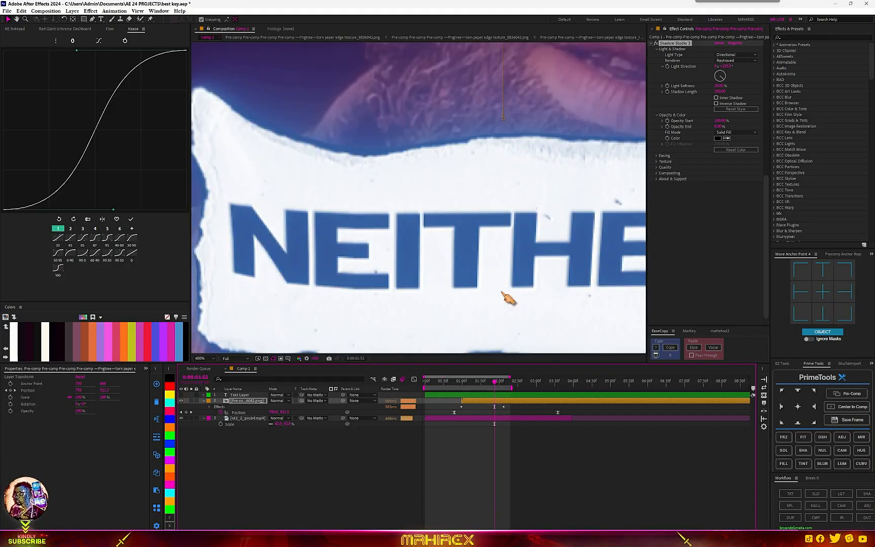
{"action": "scroll", "coordinate": [504, 297], "scroll_direction": "down", "scroll_amount": 4}
{"action": "scroll", "coordinate": [498, 260], "scroll_direction": "up", "scroll_amount": 2}
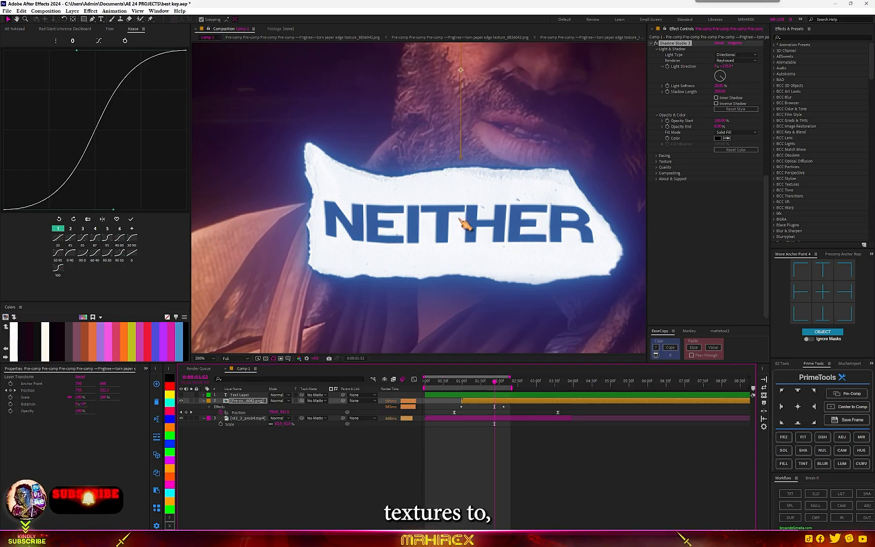
{"action": "scroll", "coordinate": [521, 248], "scroll_direction": "up", "scroll_amount": 4}
{"action": "scroll", "coordinate": [523, 243], "scroll_direction": "down", "scroll_amount": 6}
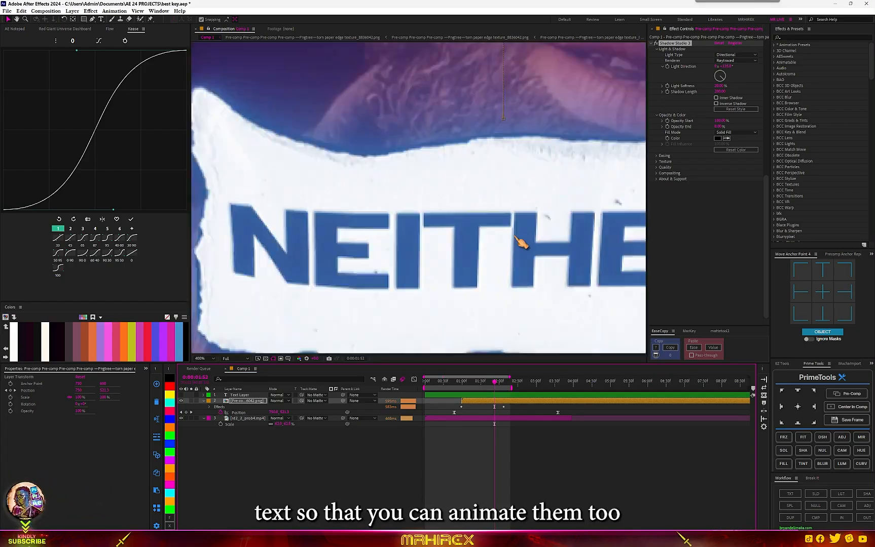
{"action": "scroll", "coordinate": [523, 244], "scroll_direction": "up", "scroll_amount": 2}
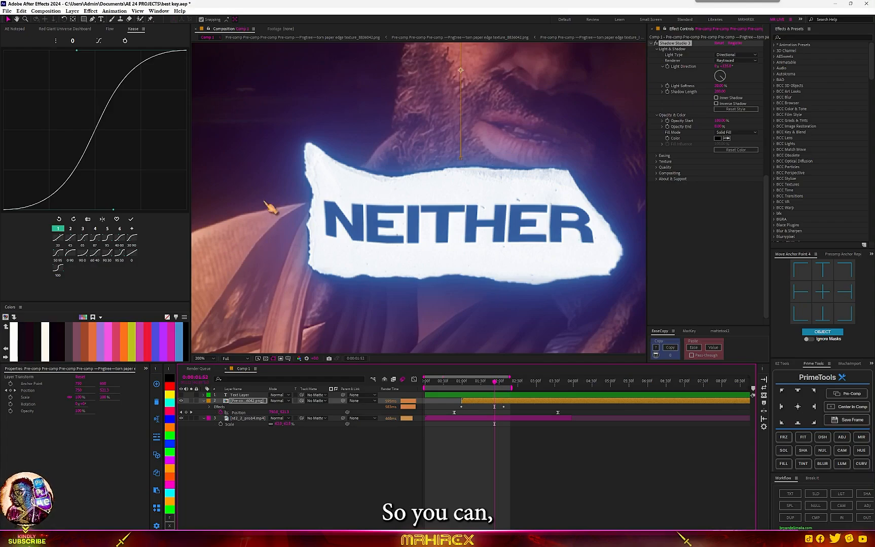